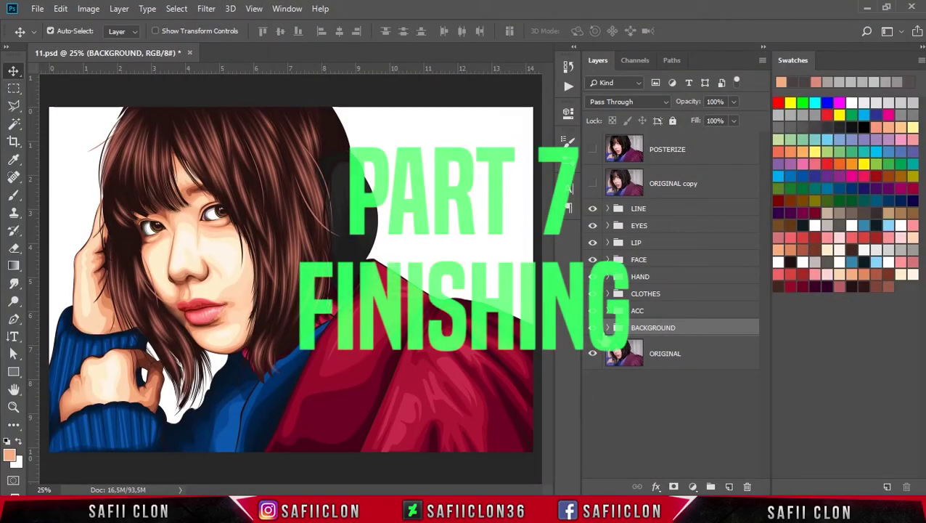
# - Expand the BACKGROUND group and toggle its visibility to compare it with the photo
pyautogui.click(609, 328)
pyautogui.click(593, 327)
pyautogui.click(593, 328)
pyautogui.click(593, 327)
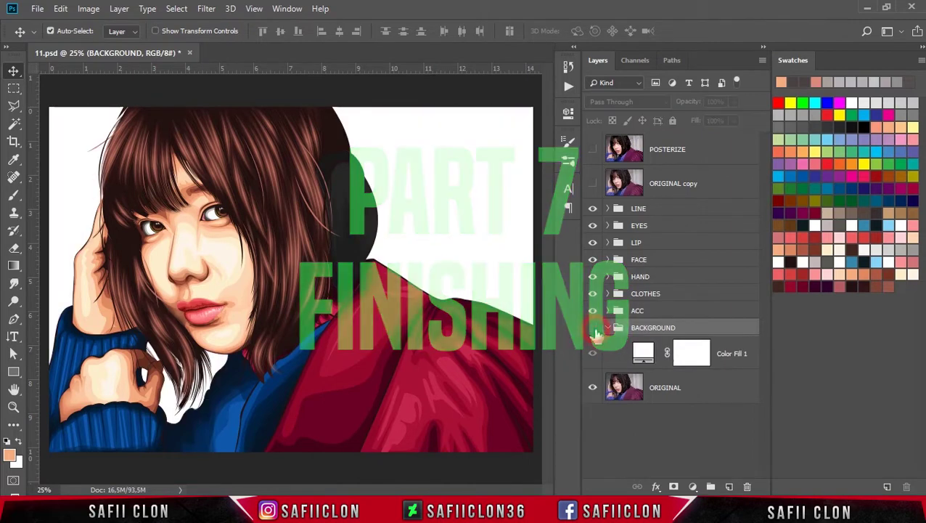
pyautogui.click(593, 330)
pyautogui.click(593, 330)
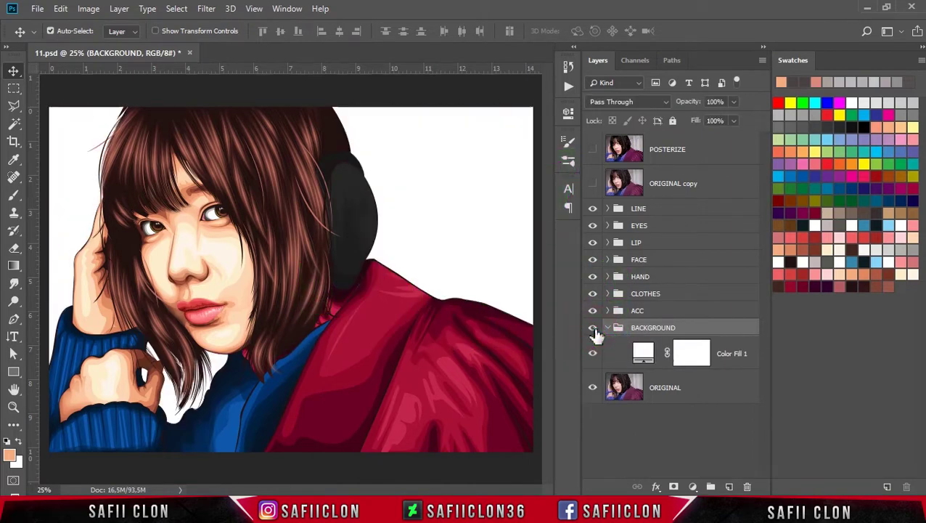
# - Hide the white Color Fill 1 layer and add a new Gradient Fill layer
pyautogui.click(625, 360)
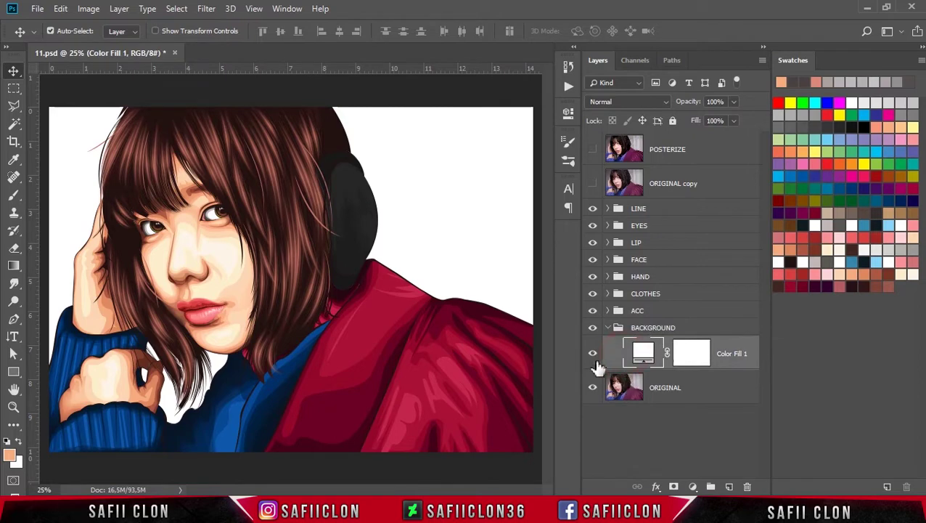
pyautogui.click(592, 355)
pyautogui.click(593, 354)
pyautogui.click(592, 355)
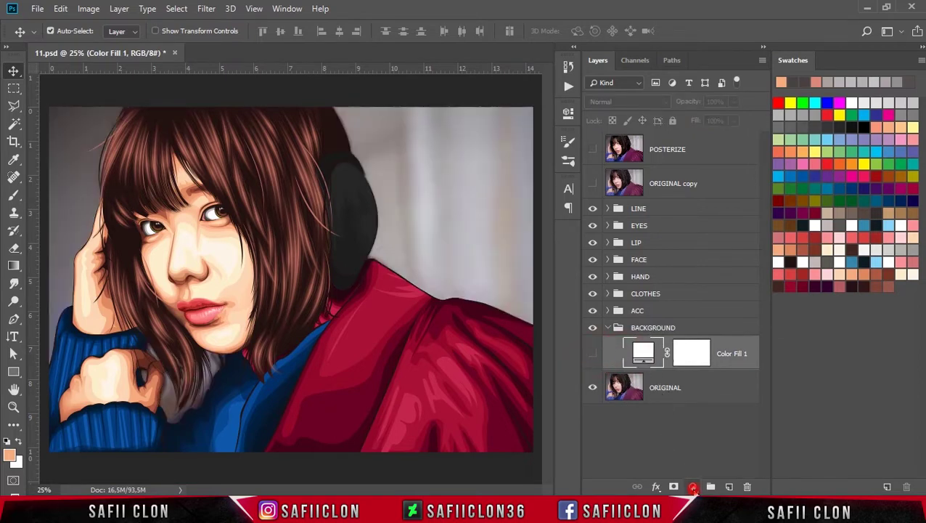
pyautogui.click(693, 487)
pyautogui.click(725, 262)
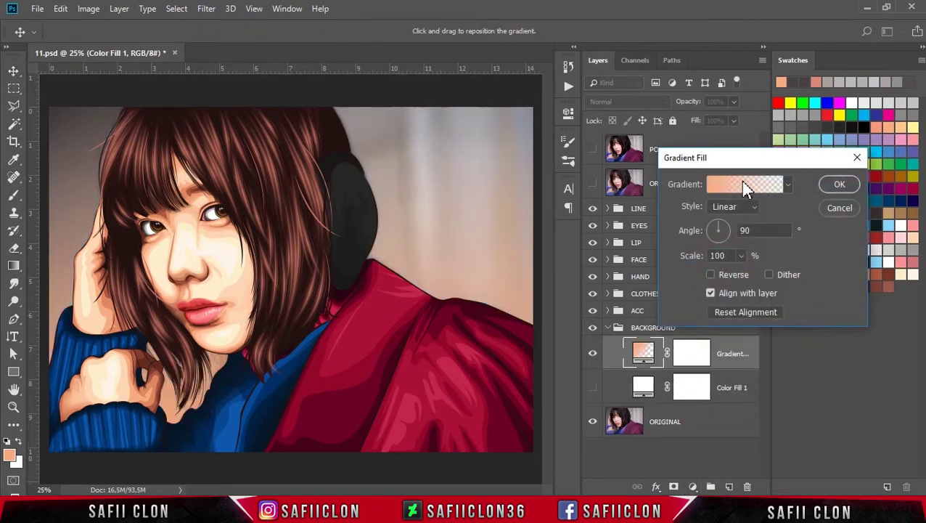
# - Start from the Foreground to Background preset and make the left stop dark grey 5d5d5d
pyautogui.click(745, 186)
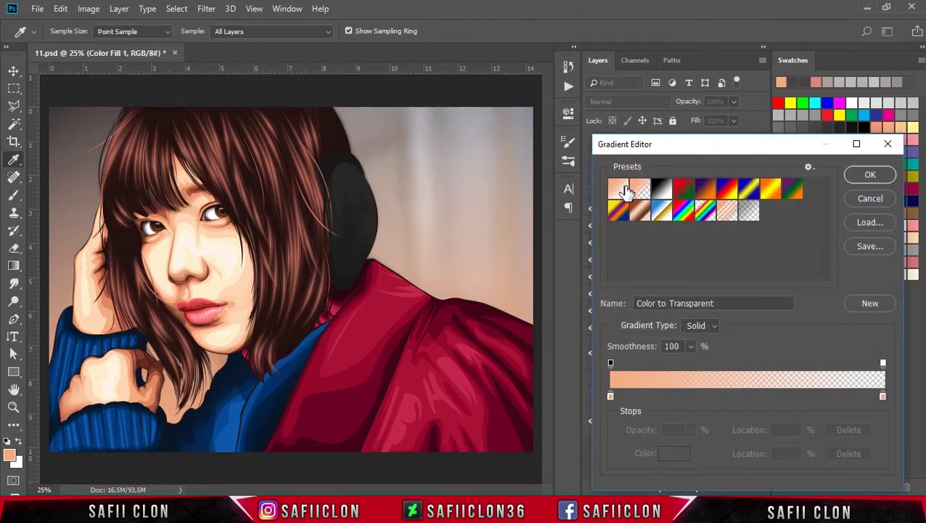
pyautogui.click(626, 190)
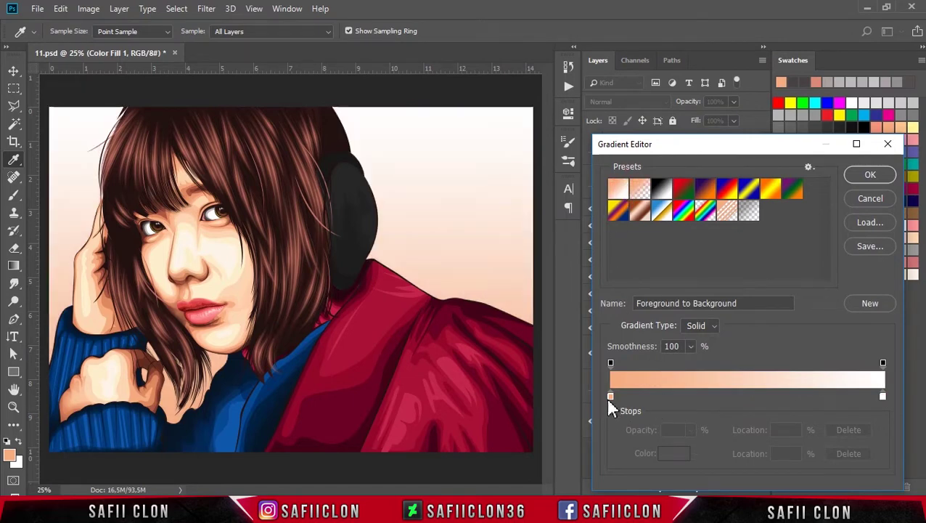
pyautogui.click(611, 396)
pyautogui.click(673, 453)
pyautogui.moveTo(352, 192); pyautogui.dragTo(317, 200)
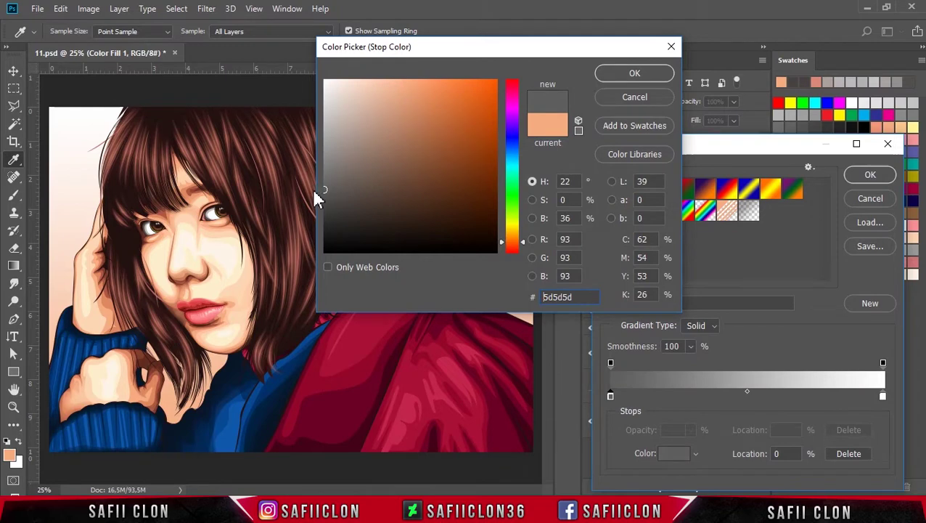
pyautogui.click(621, 75)
# - Make the right stop light grey afafaf and tilt the gradient to about 3.81°
pyautogui.click(883, 397)
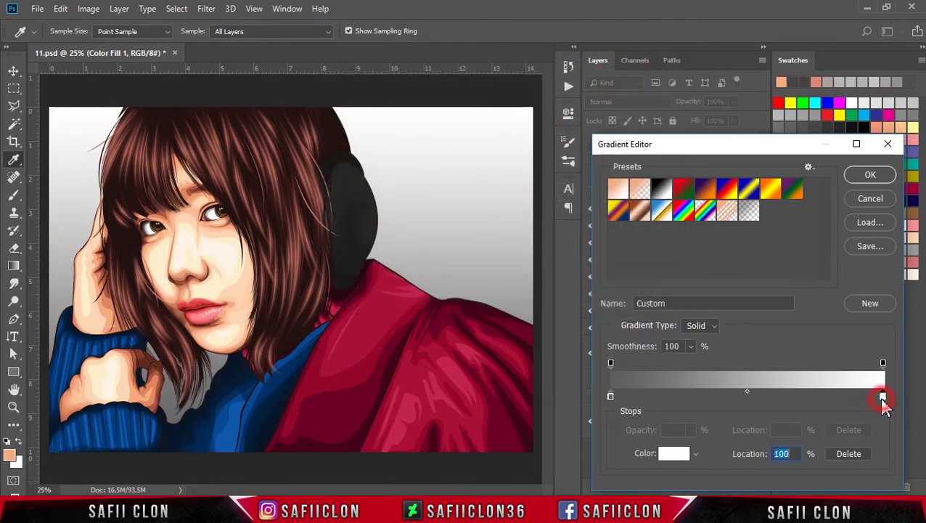
pyautogui.click(674, 453)
pyautogui.moveTo(341, 117); pyautogui.dragTo(314, 134)
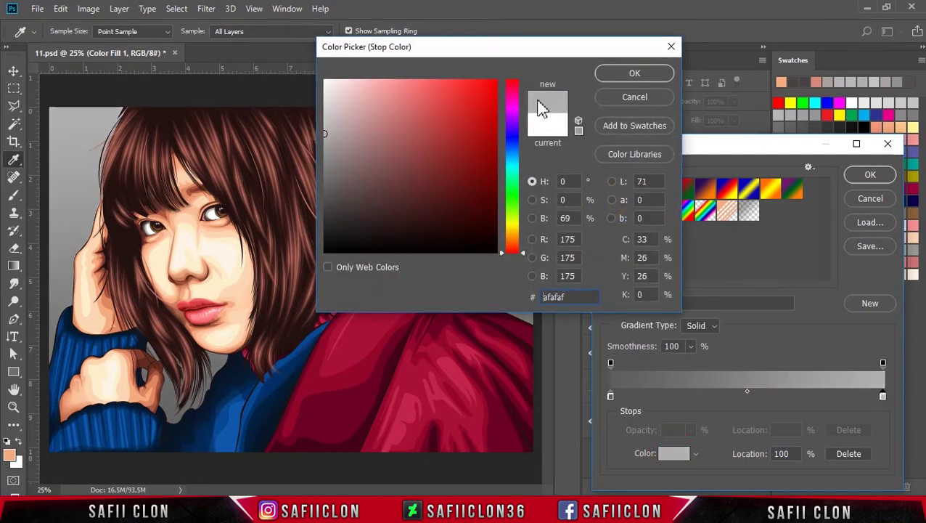
pyautogui.click(626, 75)
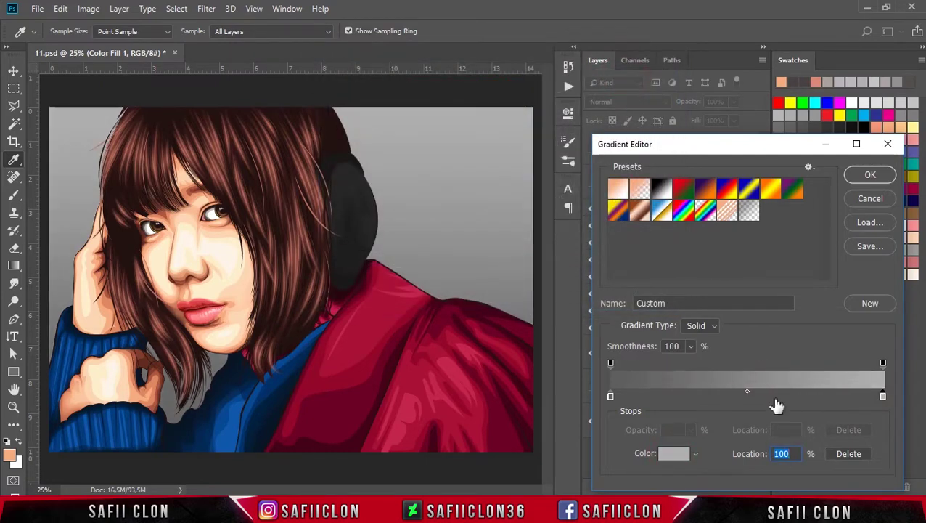
pyautogui.click(871, 176)
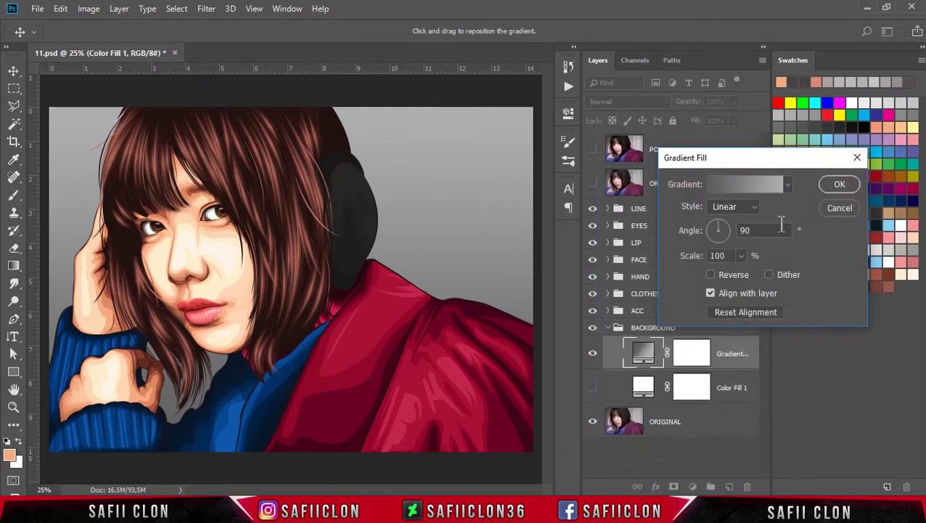
pyautogui.moveTo(726, 223); pyautogui.dragTo(731, 231)
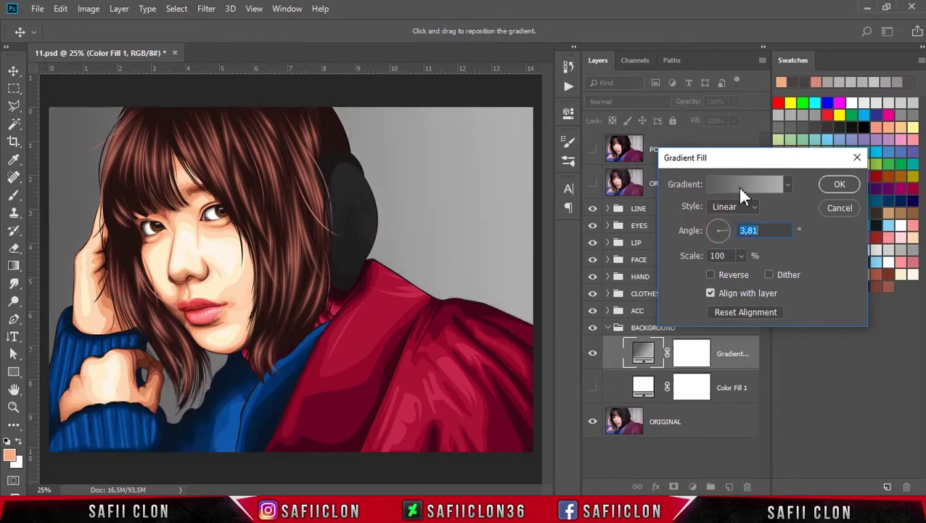
pyautogui.click(747, 186)
# - Recolour the gradient's left stop to a slightly darker grey, 534f4f
pyautogui.moveTo(710, 152); pyautogui.dragTo(667, 81)
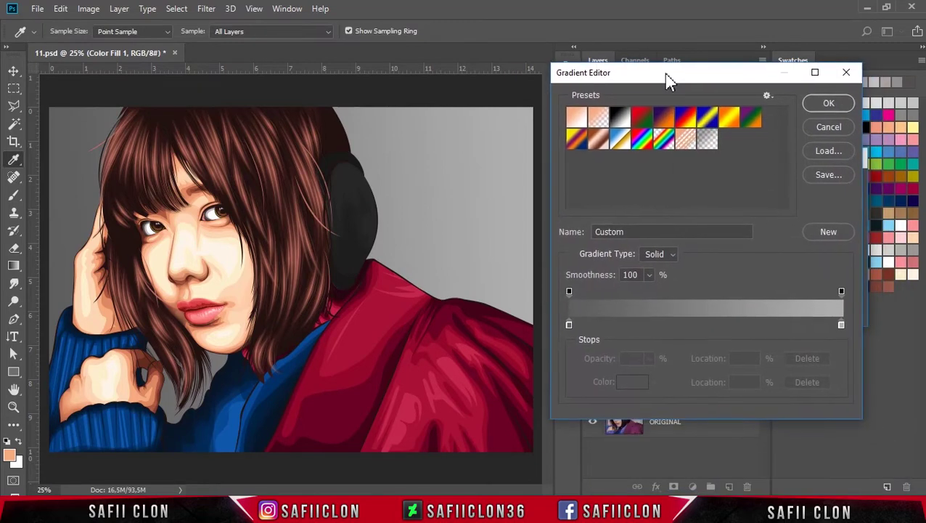
pyautogui.click(567, 324)
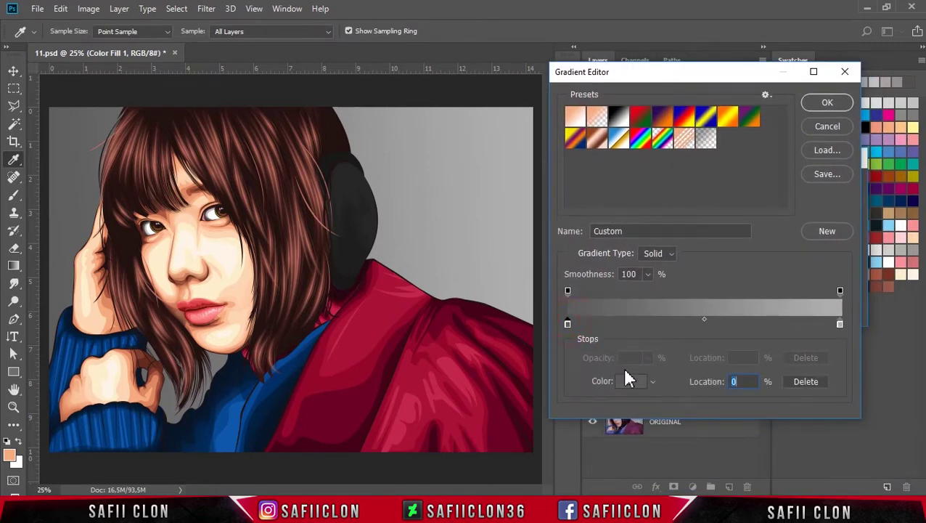
pyautogui.click(630, 382)
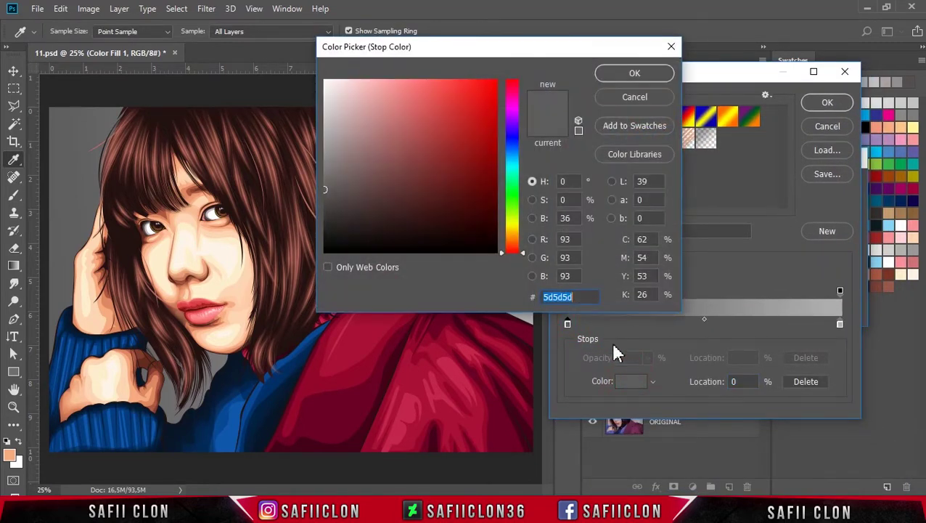
pyautogui.click(327, 192)
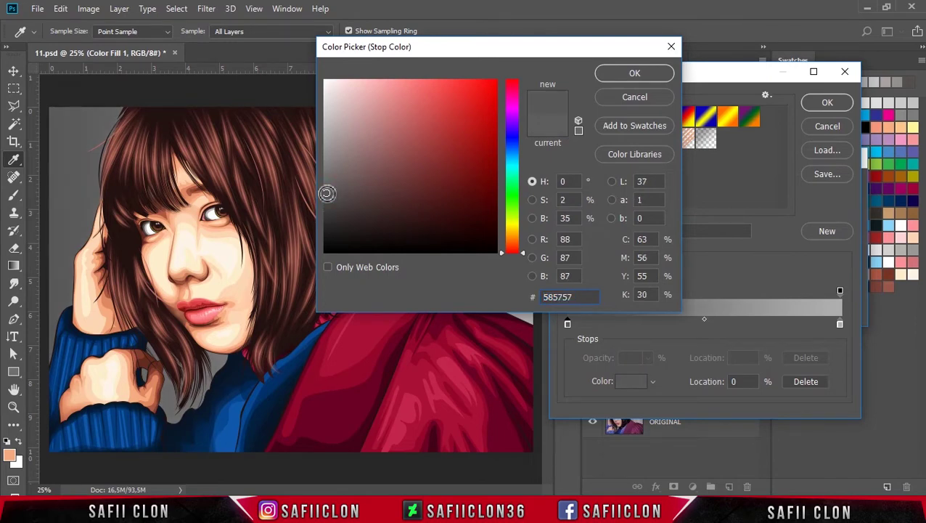
pyautogui.click(330, 196)
pyautogui.click(332, 197)
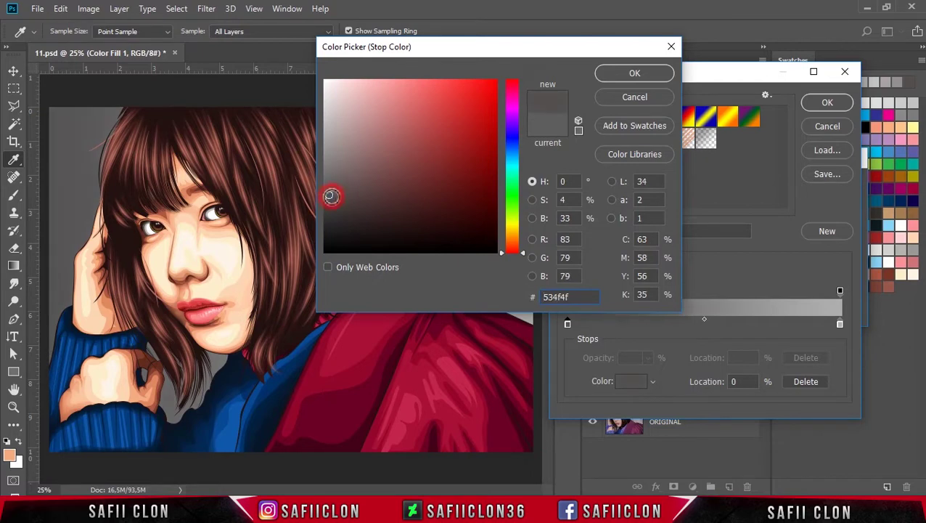
pyautogui.moveTo(427, 64); pyautogui.dragTo(465, 58)
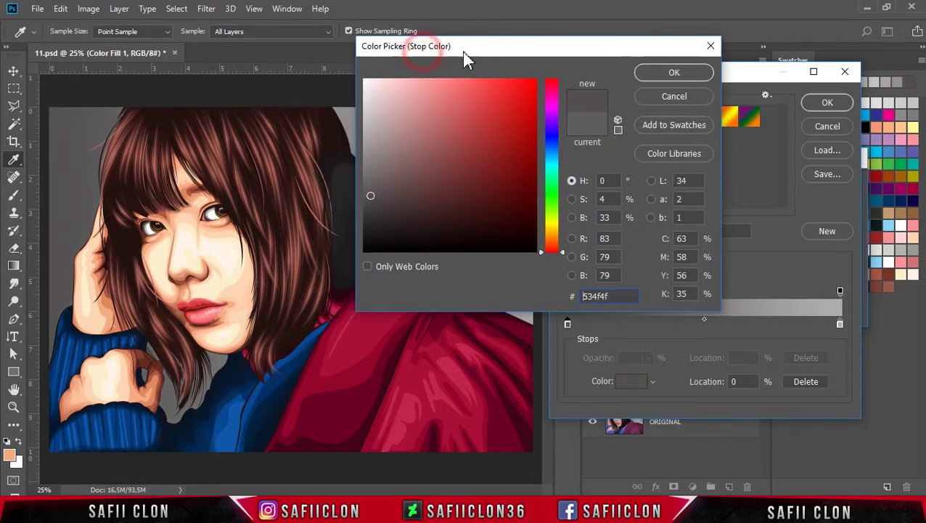
pyautogui.click(669, 73)
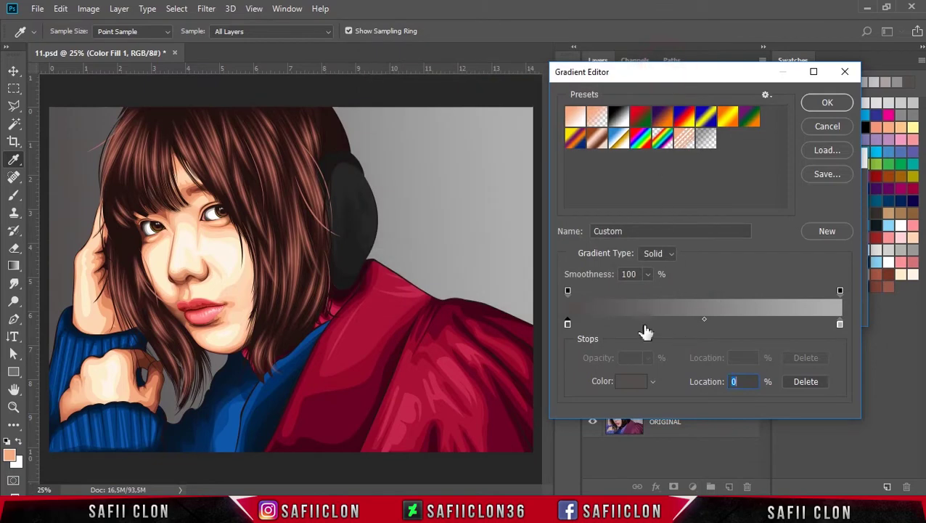
# - Add a new middle colour stop in dark grey 3c3737
pyautogui.click(660, 324)
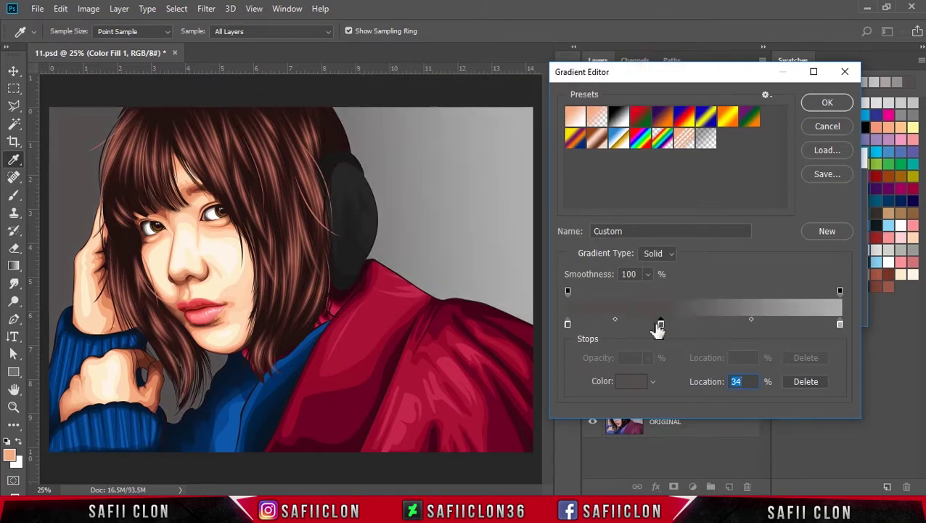
pyautogui.click(633, 381)
pyautogui.moveTo(372, 214); pyautogui.dragTo(371, 200)
pyautogui.click(374, 208)
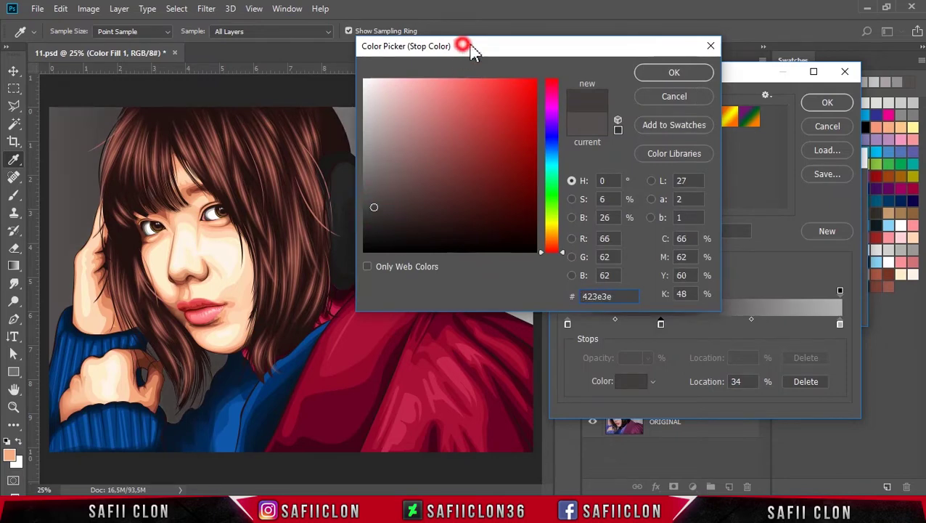
pyautogui.moveTo(471, 51); pyautogui.dragTo(597, 77)
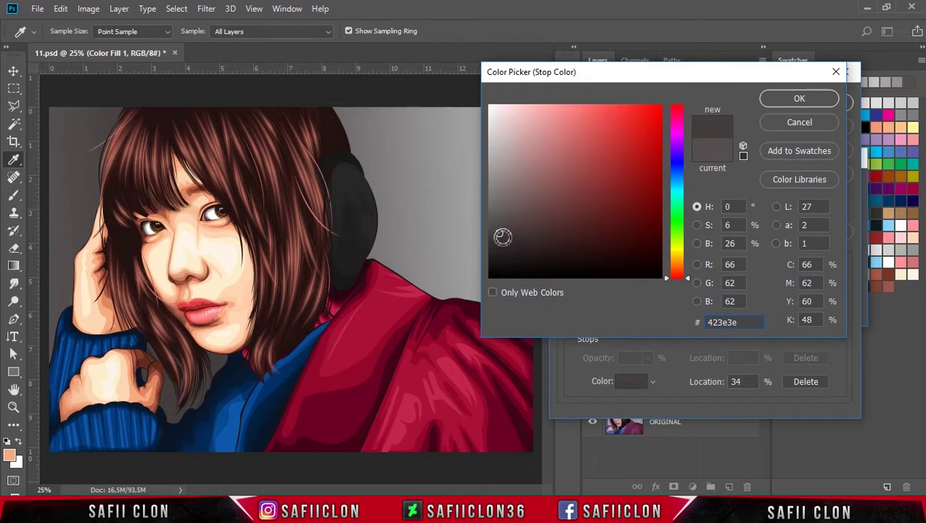
pyautogui.click(501, 235)
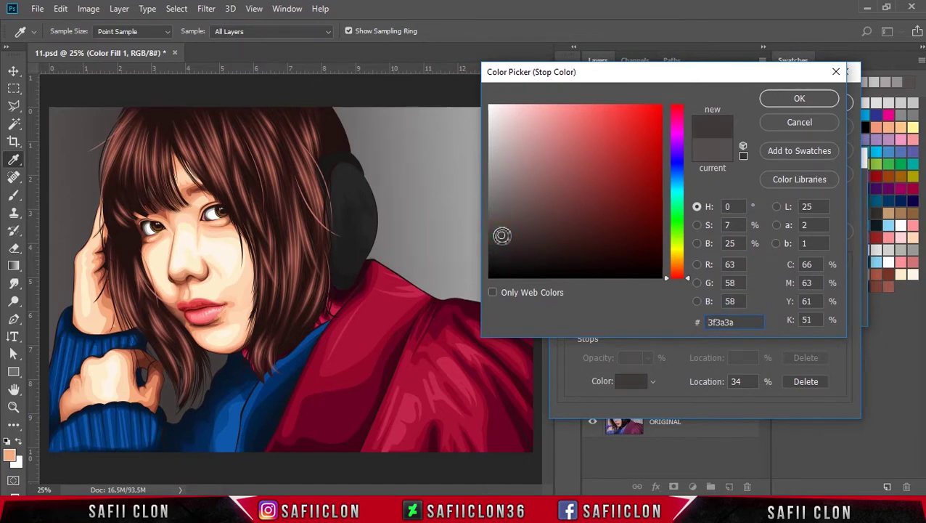
pyautogui.click(498, 232)
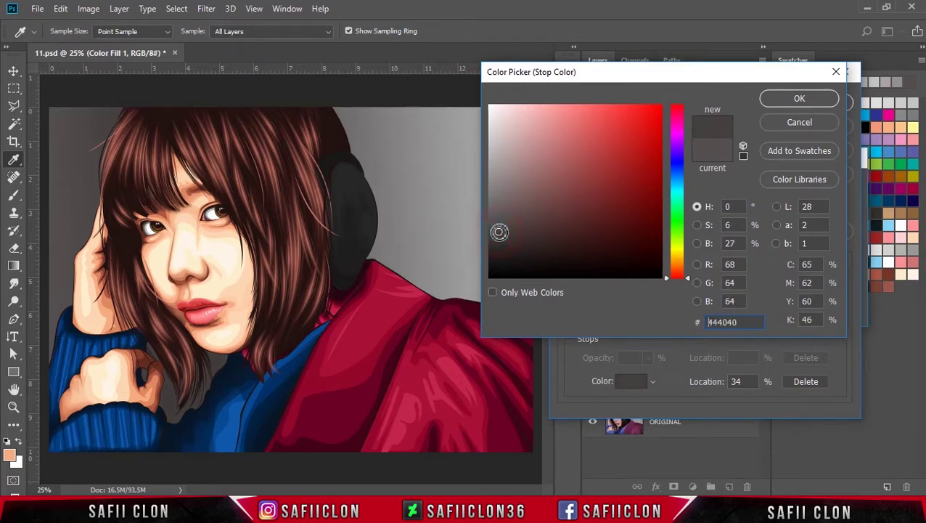
pyautogui.click(503, 237)
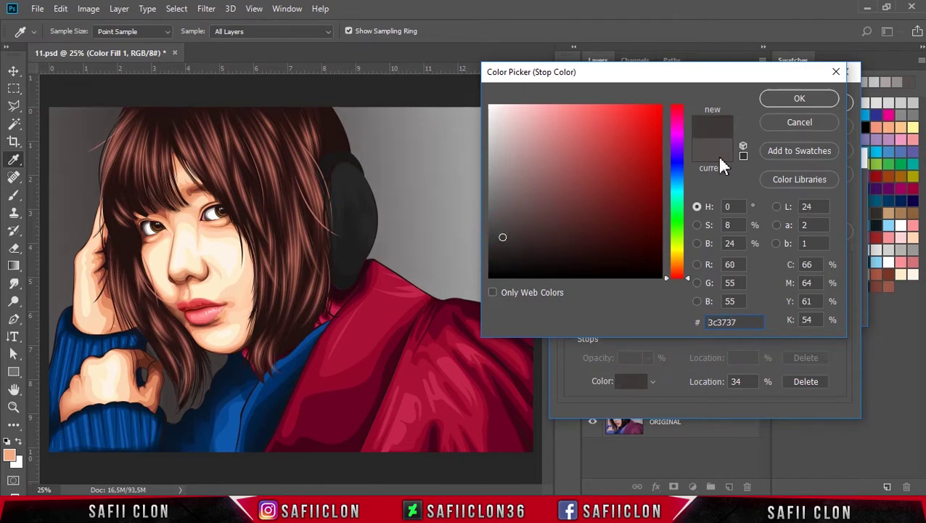
pyautogui.click(793, 102)
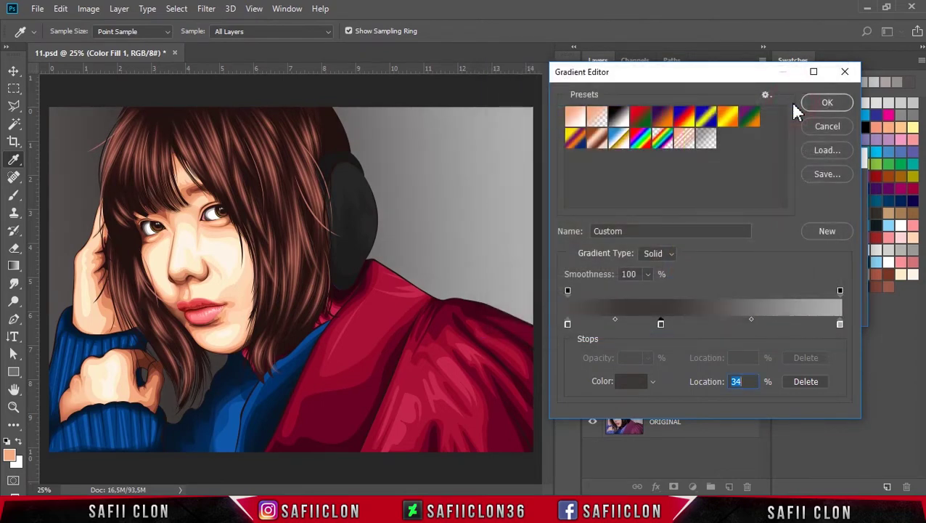
# - Place the dark stop at 41% with the left midpoint at 52%, and accept the gradient
pyautogui.moveTo(661, 325); pyautogui.dragTo(671, 326)
pyautogui.moveTo(620, 319); pyautogui.dragTo(610, 320)
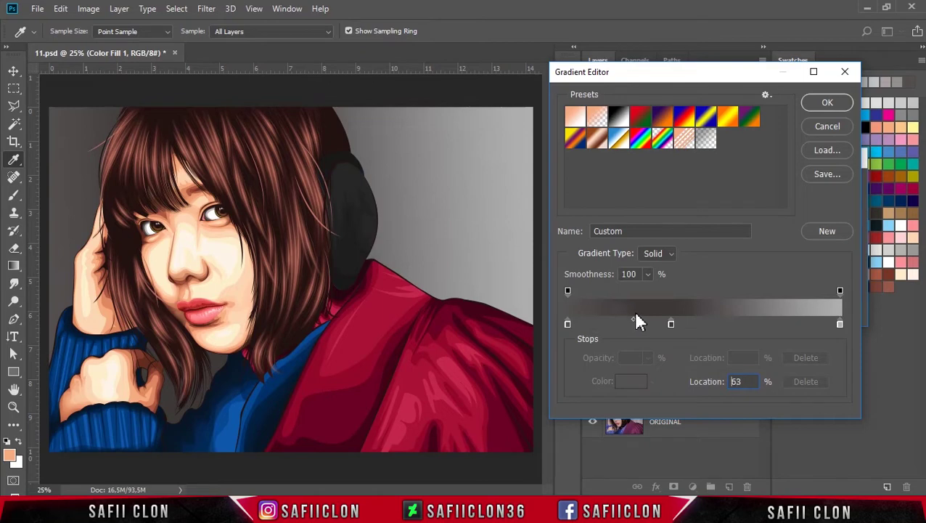
pyautogui.moveTo(618, 321); pyautogui.dragTo(623, 317)
pyautogui.click(568, 324)
pyautogui.moveTo(671, 324); pyautogui.dragTo(678, 324)
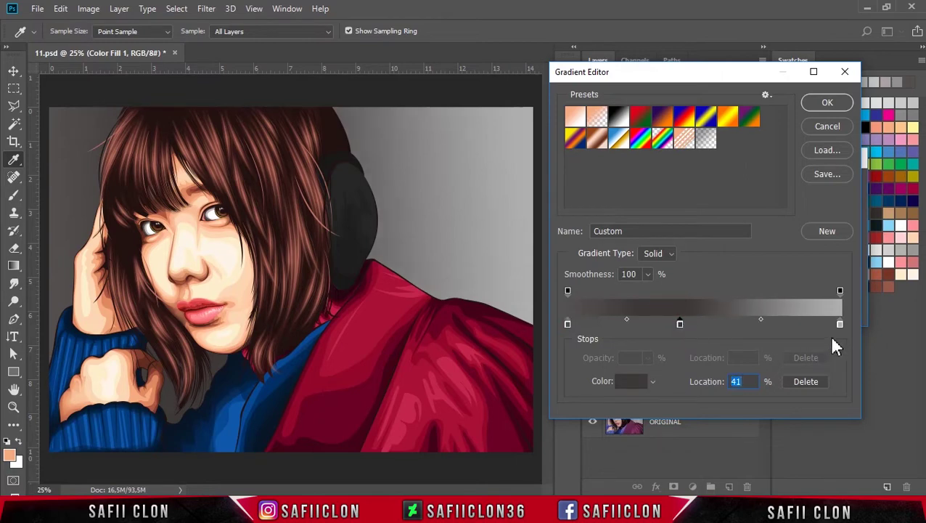
pyautogui.click(825, 102)
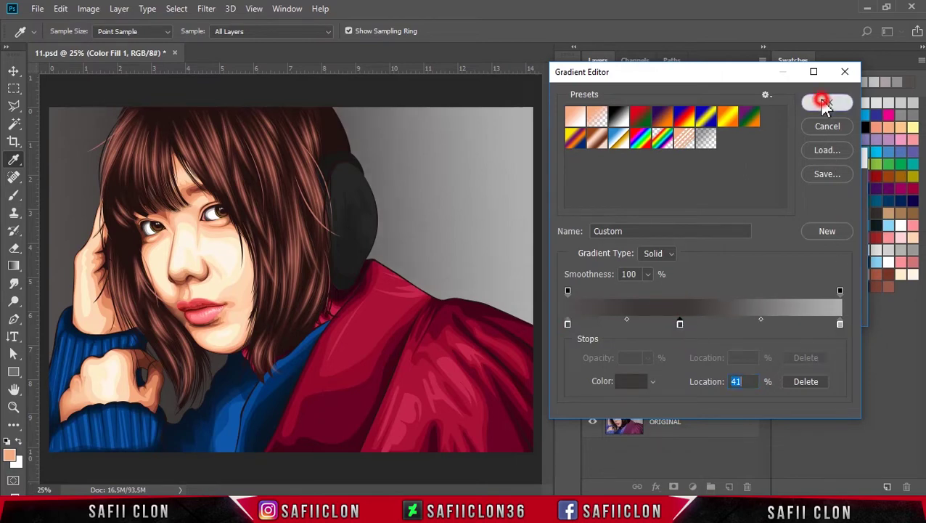
# - Set the Gradient Fill angle to -5.71° and scale to 89%, and confirm
pyautogui.click(729, 229)
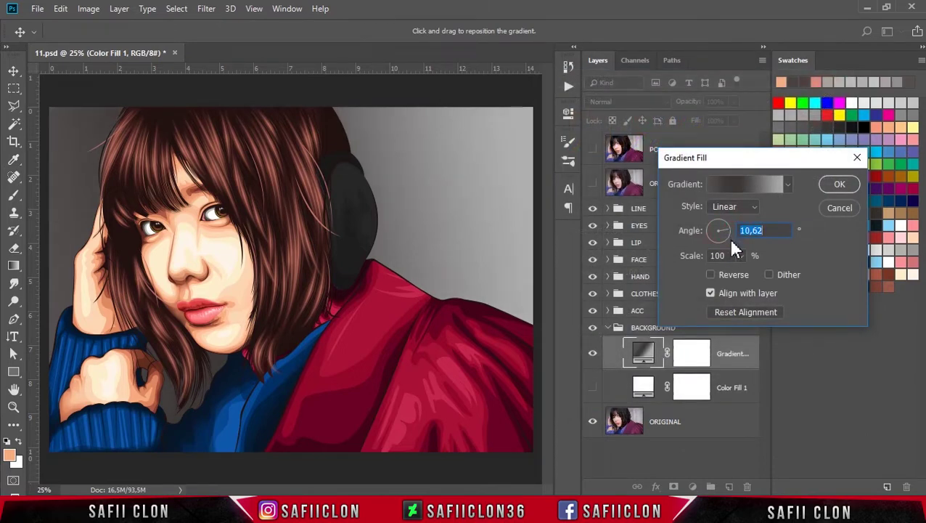
pyautogui.click(729, 241)
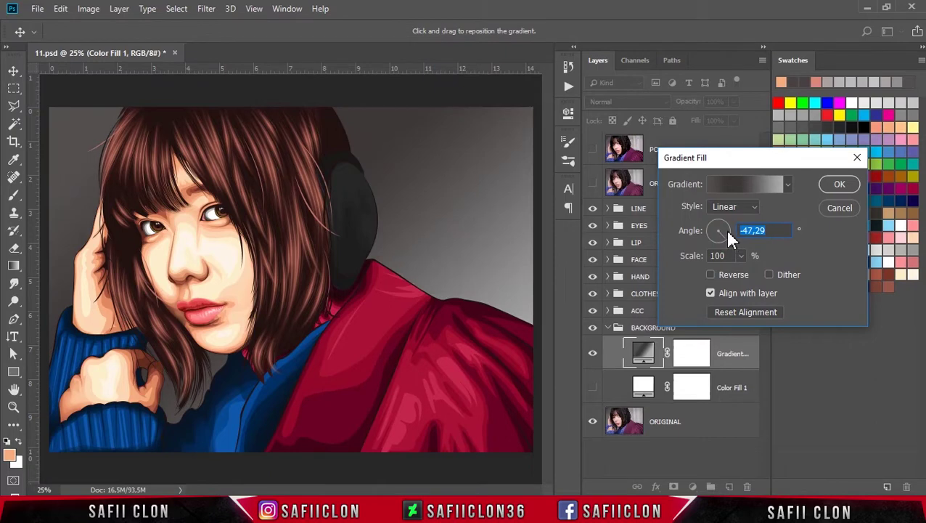
pyautogui.click(729, 231)
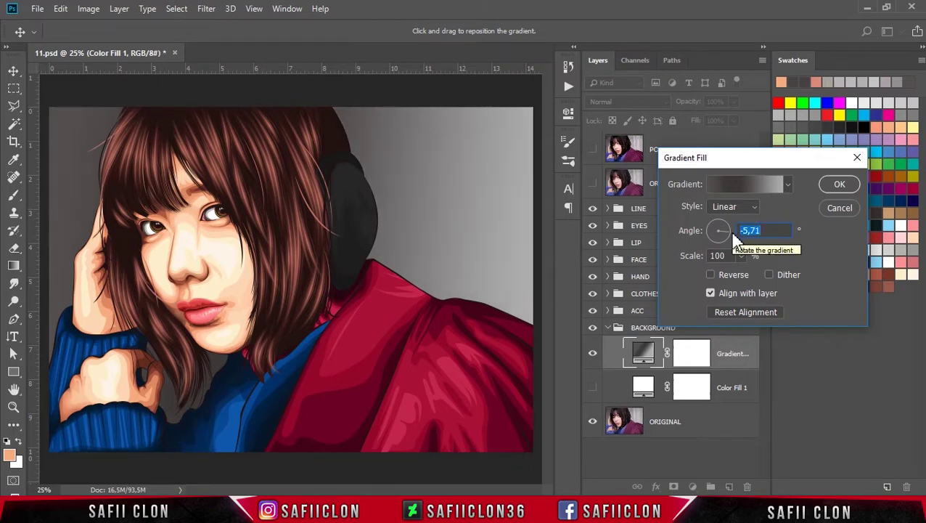
pyautogui.click(739, 255)
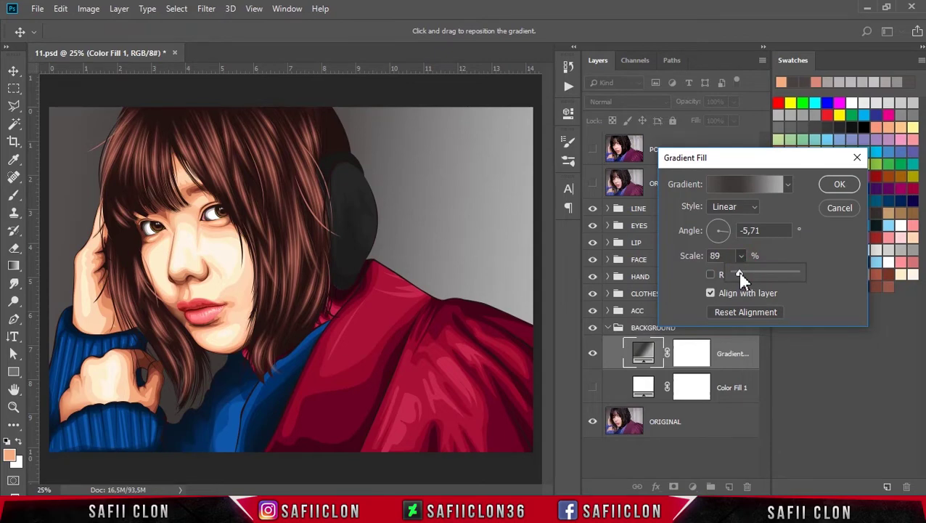
pyautogui.click(784, 221)
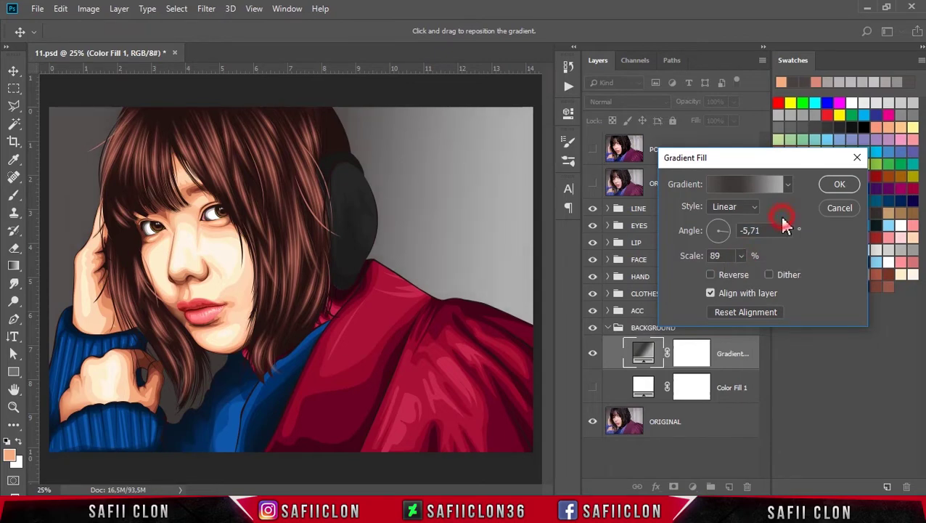
pyautogui.click(835, 186)
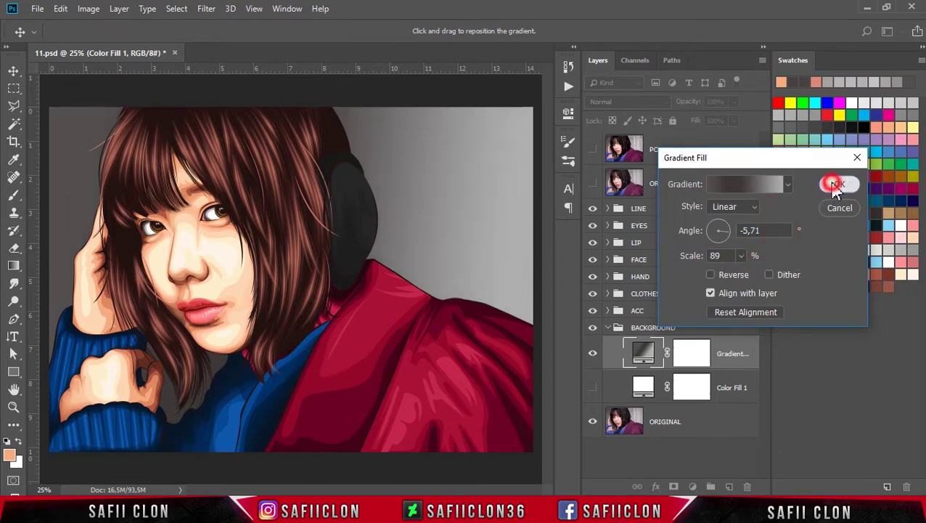
# - Toggle the gradient layer to compare with the photo, then reopen its Gradient Fill settings
pyautogui.click(594, 356)
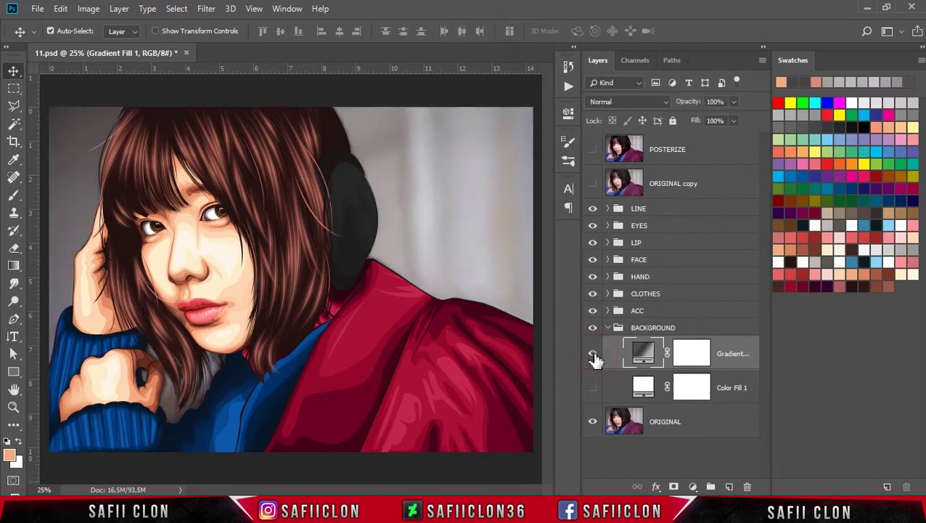
pyautogui.click(594, 356)
pyautogui.click(593, 356)
pyautogui.doubleClick(636, 353)
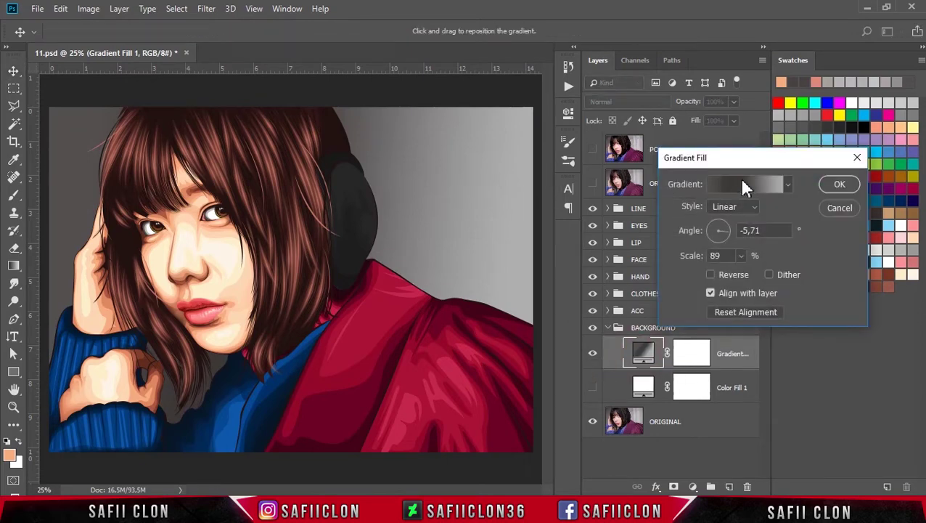
pyautogui.click(743, 183)
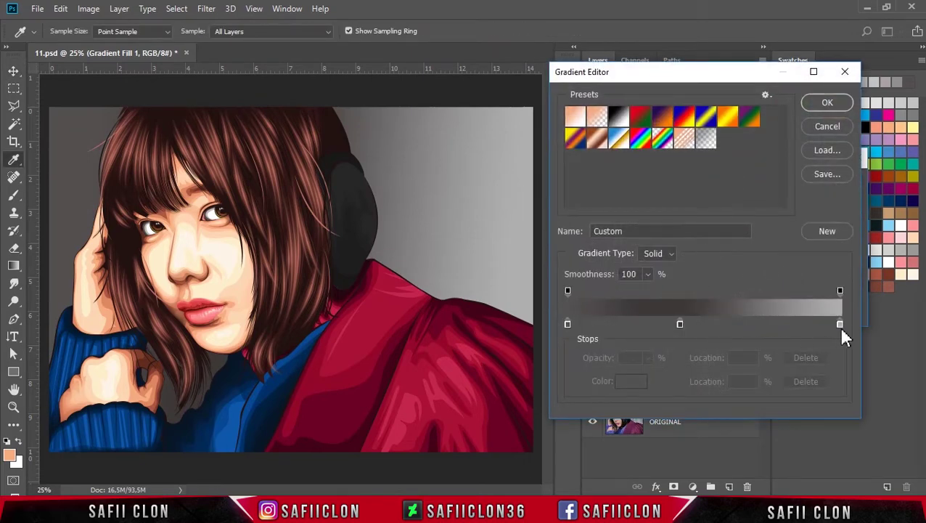
# - Move the light gradient stop to 95% and recolour it a2a1a1
pyautogui.moveTo(839, 324); pyautogui.dragTo(828, 329)
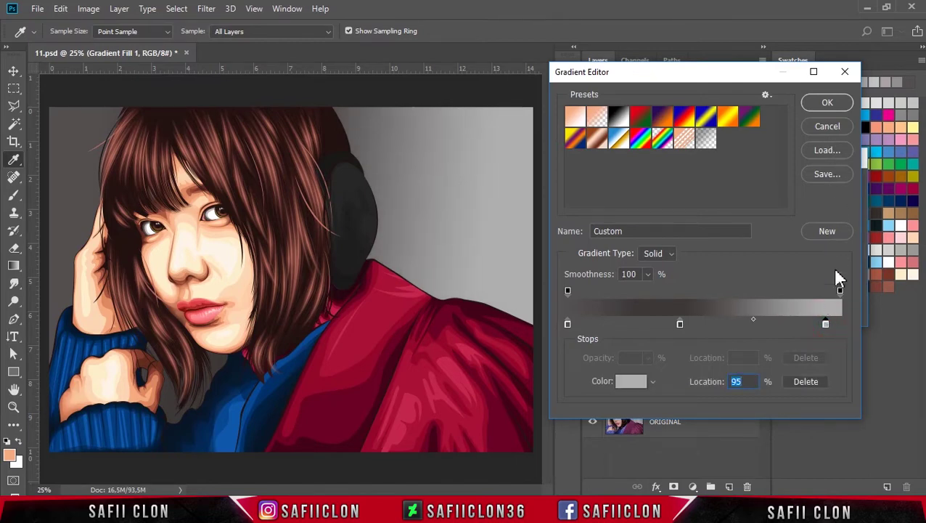
pyautogui.click(825, 324)
pyautogui.click(632, 381)
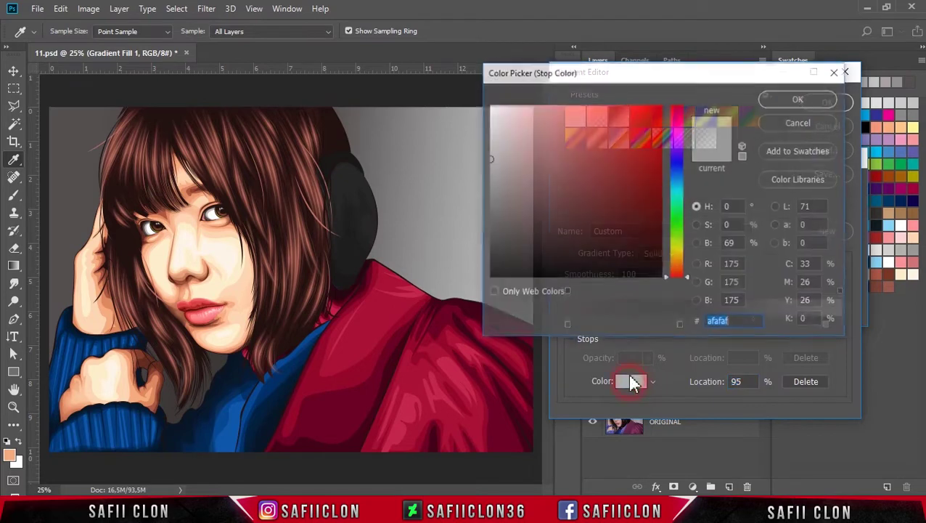
pyautogui.moveTo(554, 73); pyautogui.dragTo(625, 89)
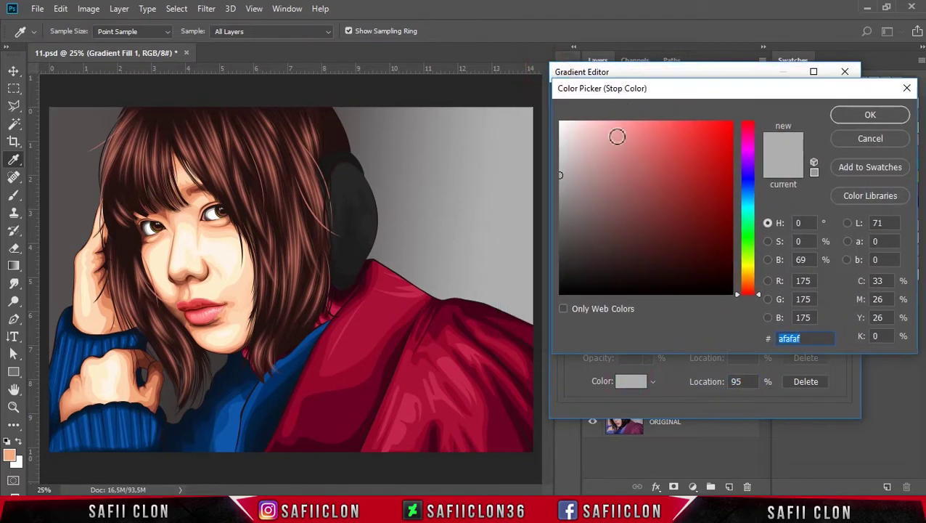
pyautogui.click(560, 184)
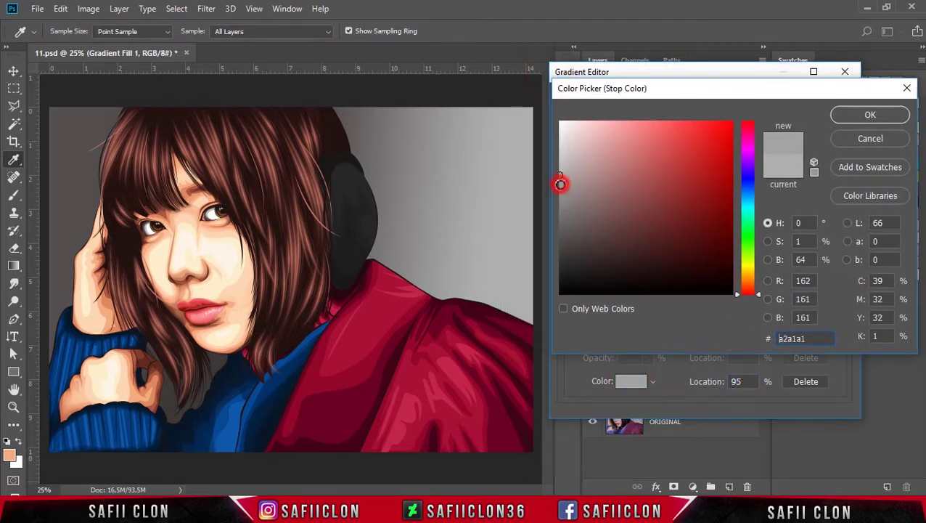
pyautogui.click(846, 116)
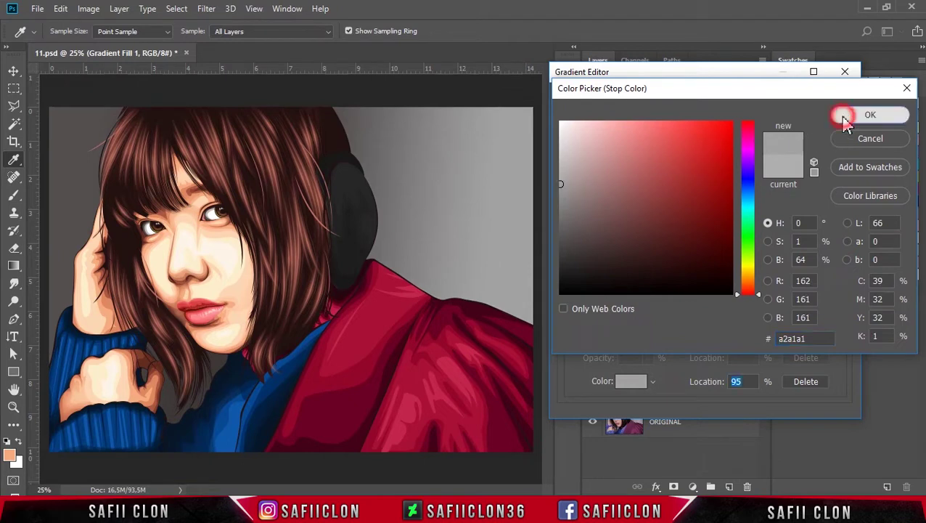
pyautogui.click(823, 106)
# - Drag the gradient so it's lighter beside the head, confirm, and compare with it hidden
pyautogui.moveTo(494, 226)
pyautogui.mouseDown()
pyautogui.moveTo(528, 225)
pyautogui.moveTo(500, 222)
pyautogui.mouseUp()
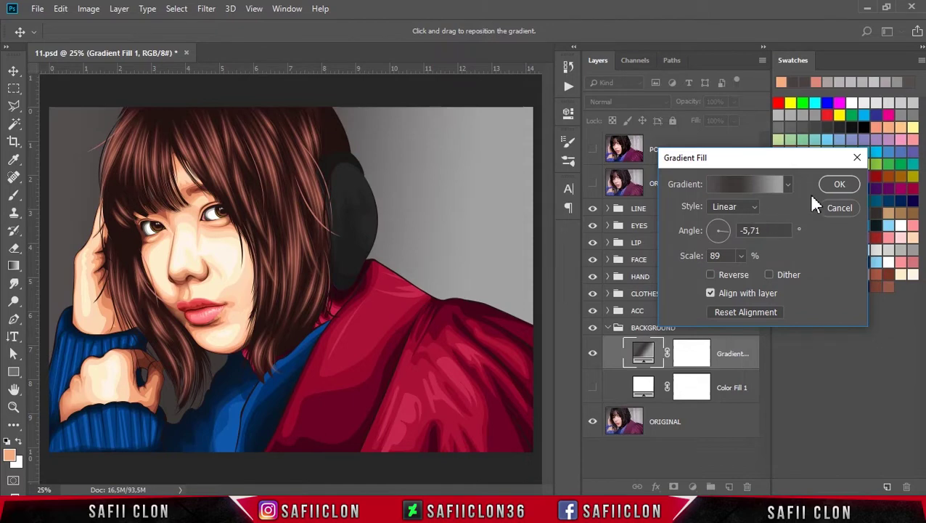
pyautogui.click(836, 186)
pyautogui.click(592, 353)
pyautogui.click(592, 353)
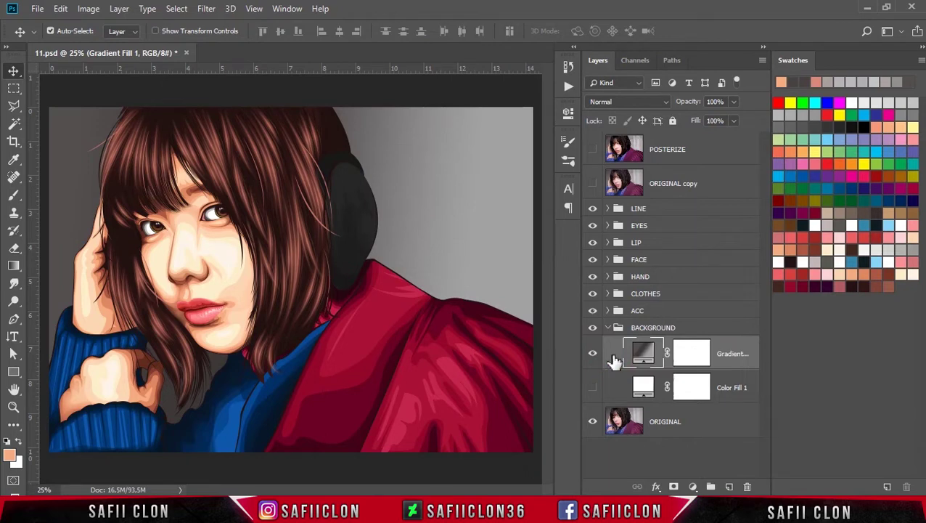
# - Hide Gradient Fill 1 and the ORIGINAL photo layer, then select and expand the LINE group
pyautogui.click(592, 354)
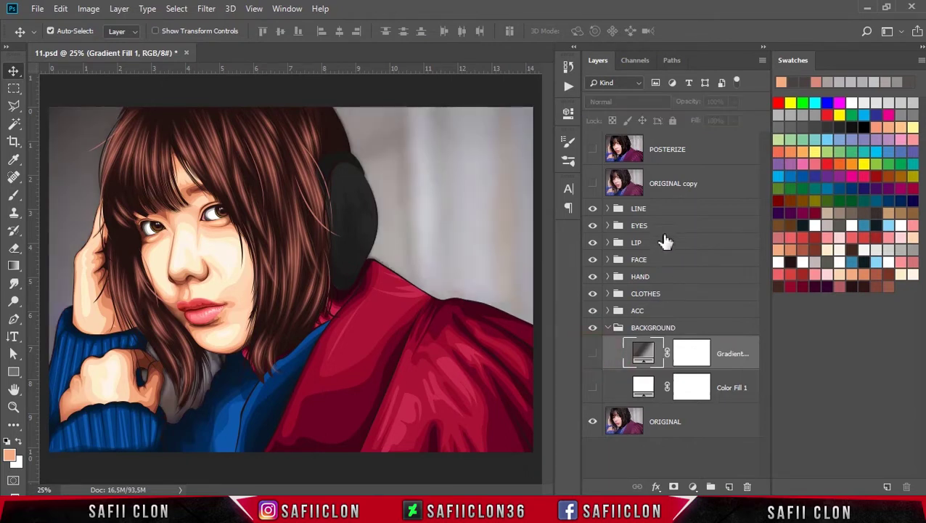
pyautogui.click(593, 424)
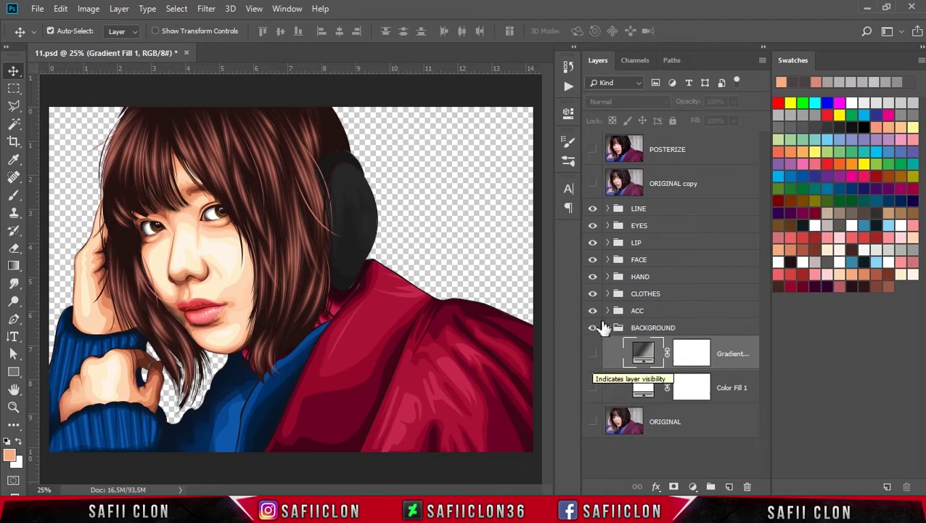
pyautogui.click(675, 210)
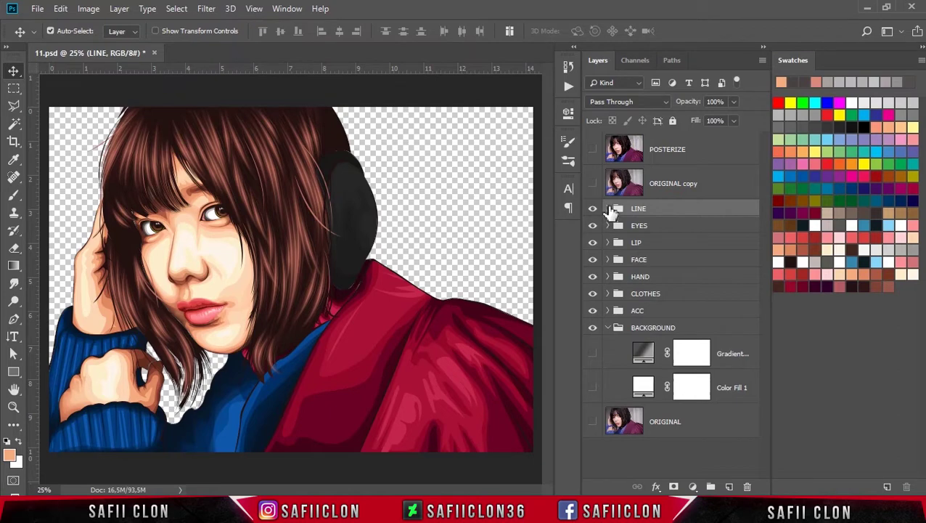
pyautogui.click(609, 209)
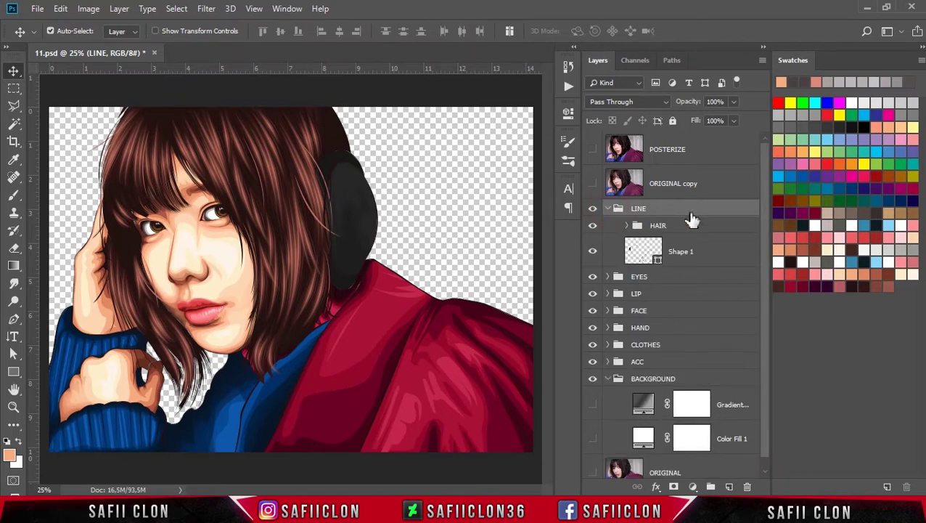
# - Add a white layer mask to the Shape 1 layer and target it for painting
pyautogui.click(710, 251)
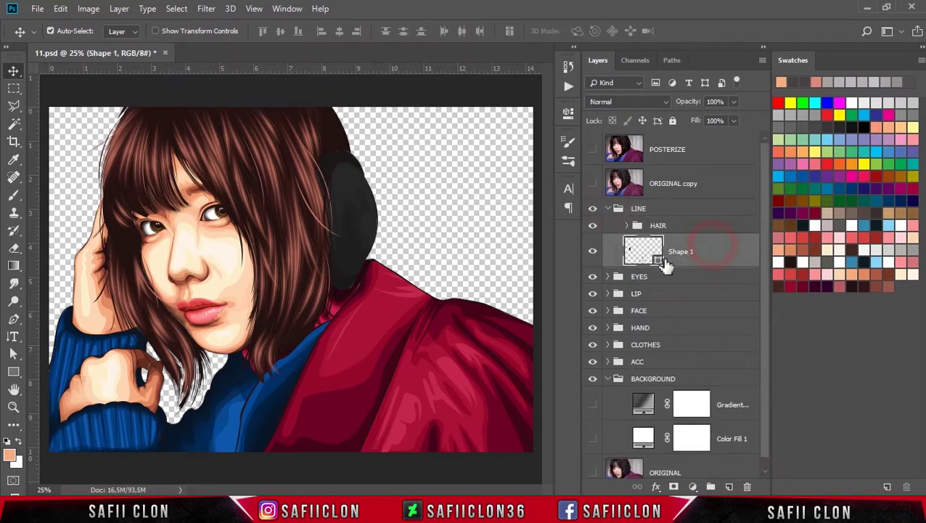
pyautogui.click(591, 257)
pyautogui.click(590, 257)
pyautogui.click(673, 486)
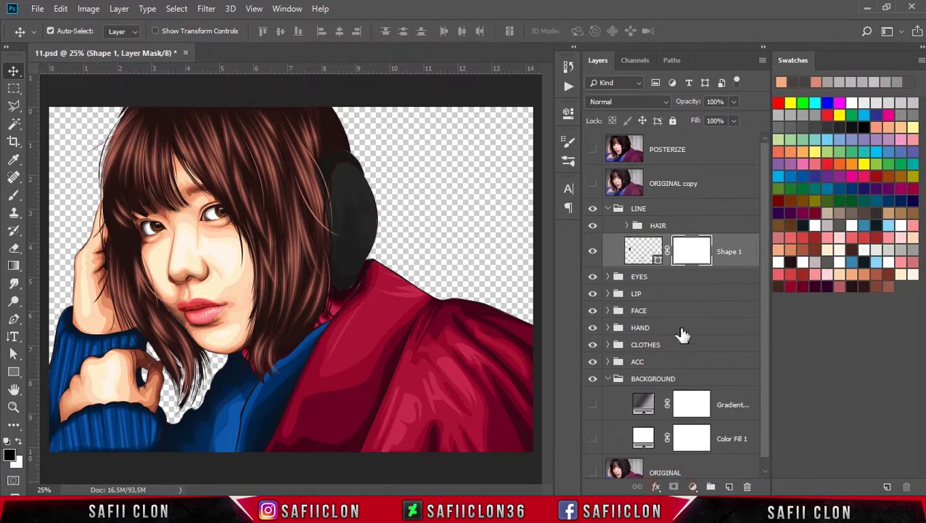
pyautogui.click(689, 253)
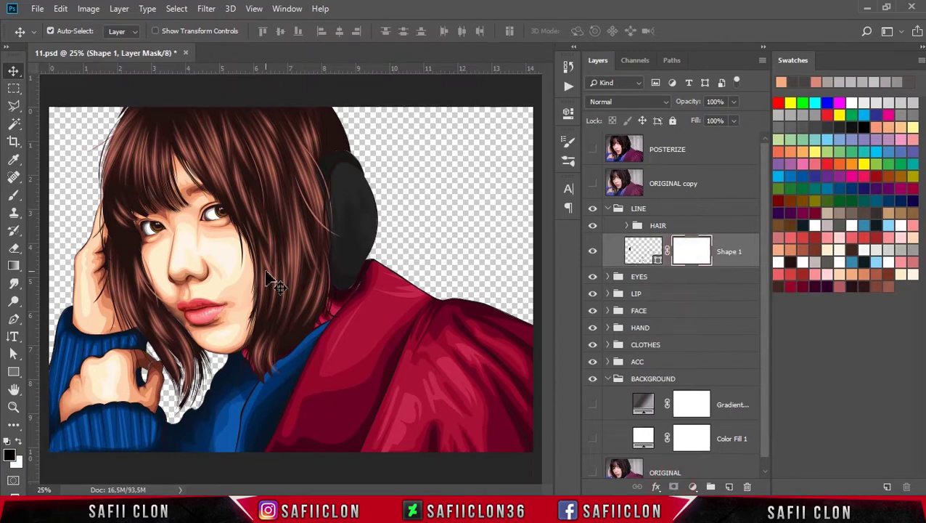
pyautogui.click(14, 195)
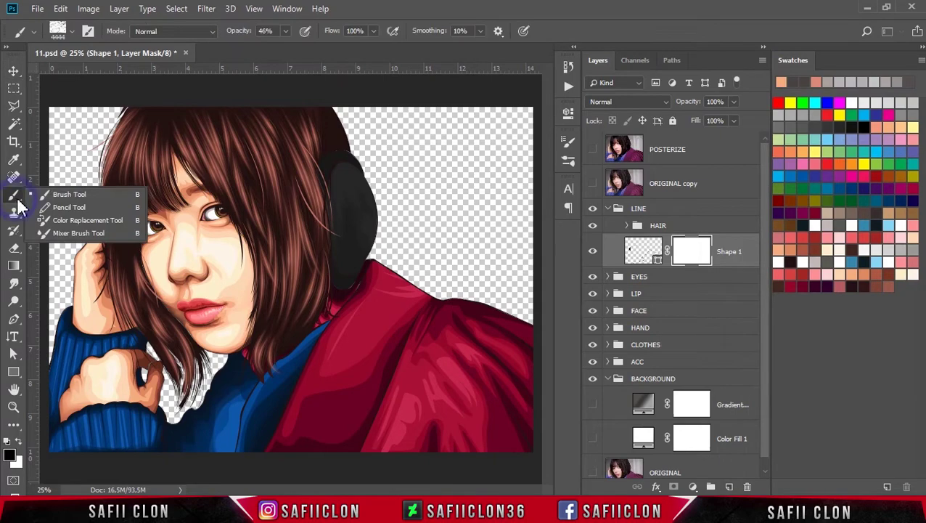
# - Choose a Soft Round brush at 29% opacity, reduced to about 100 px
pyautogui.click(73, 196)
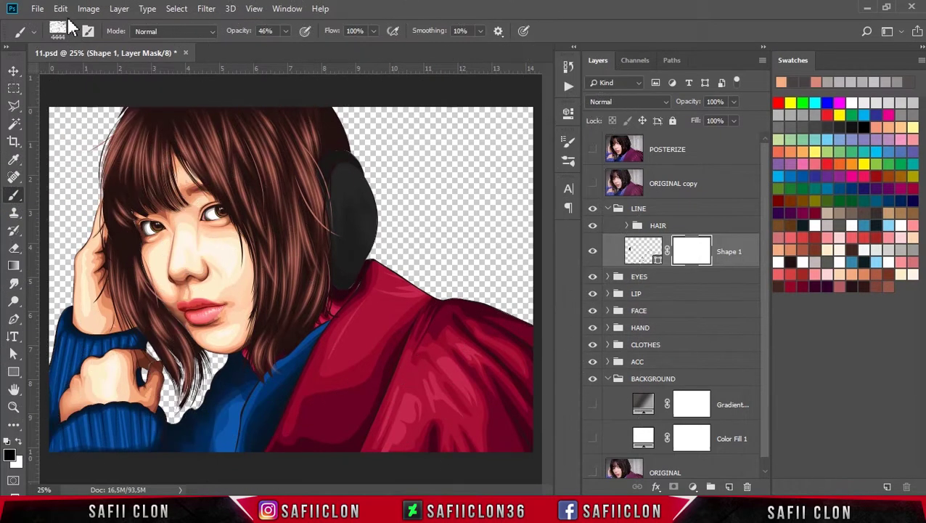
pyautogui.click(71, 31)
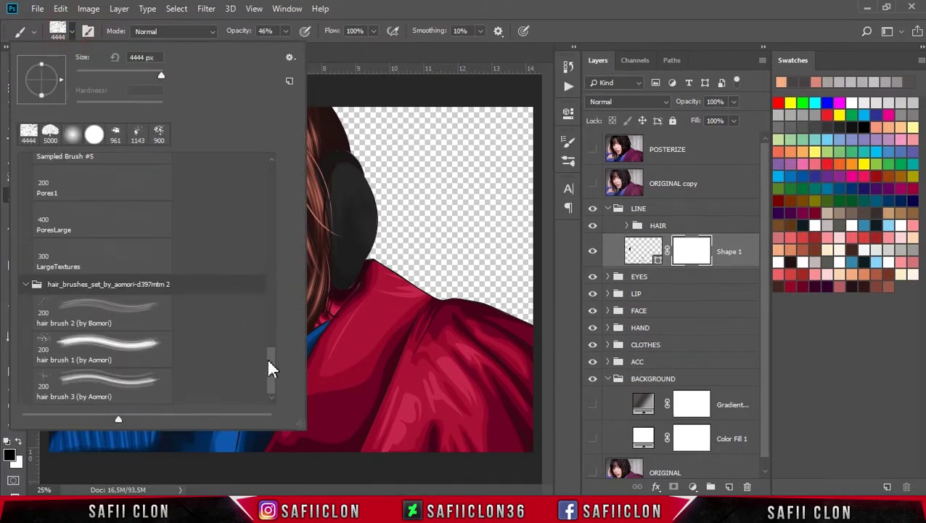
pyautogui.moveTo(270, 368); pyautogui.dragTo(264, 174)
pyautogui.click(25, 162)
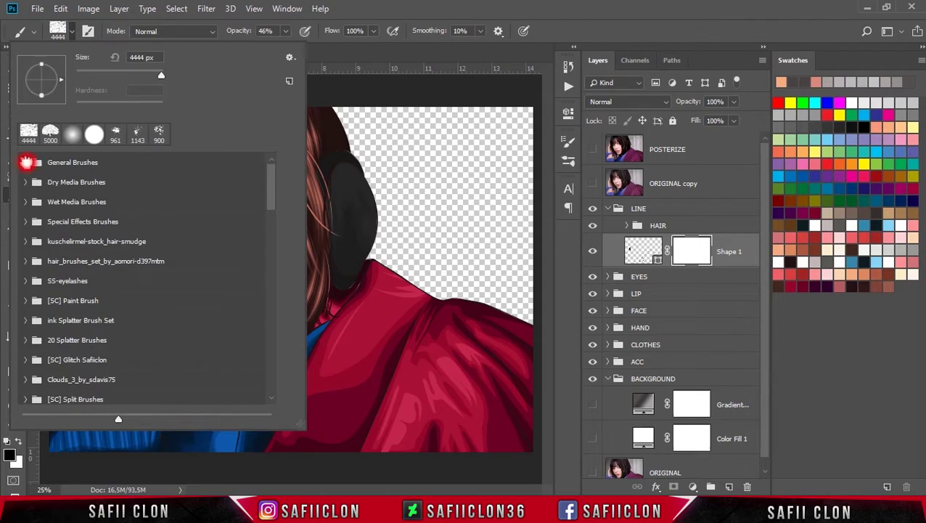
pyautogui.click(84, 187)
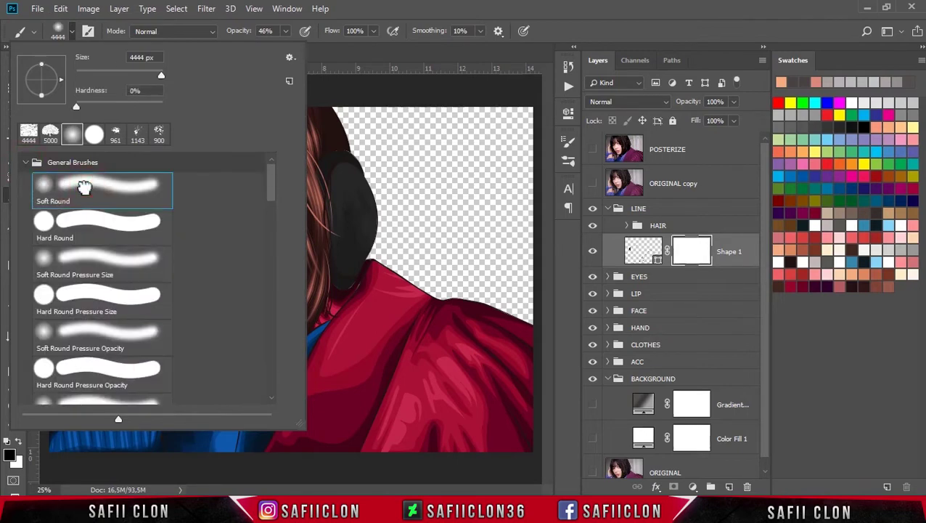
pyautogui.click(70, 32)
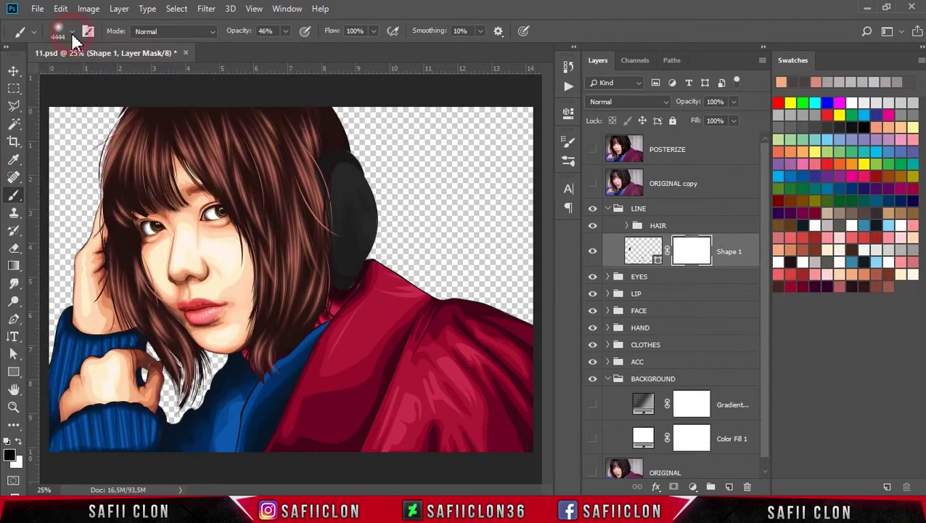
pyautogui.click(285, 32)
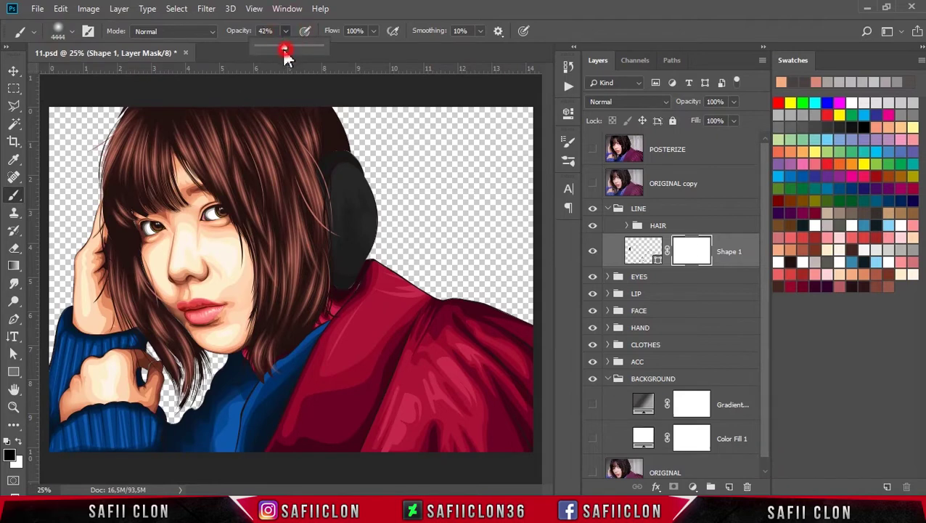
pyautogui.click(345, 33)
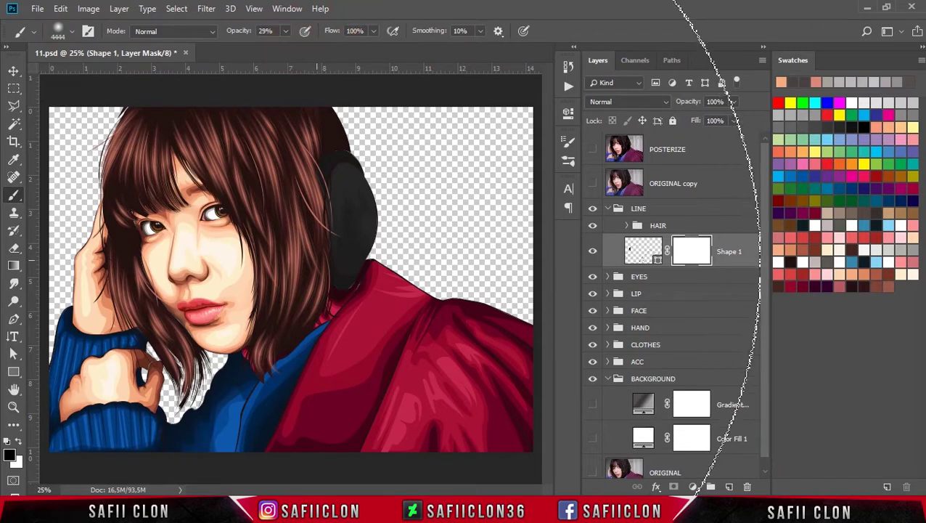
pyautogui.click(59, 31)
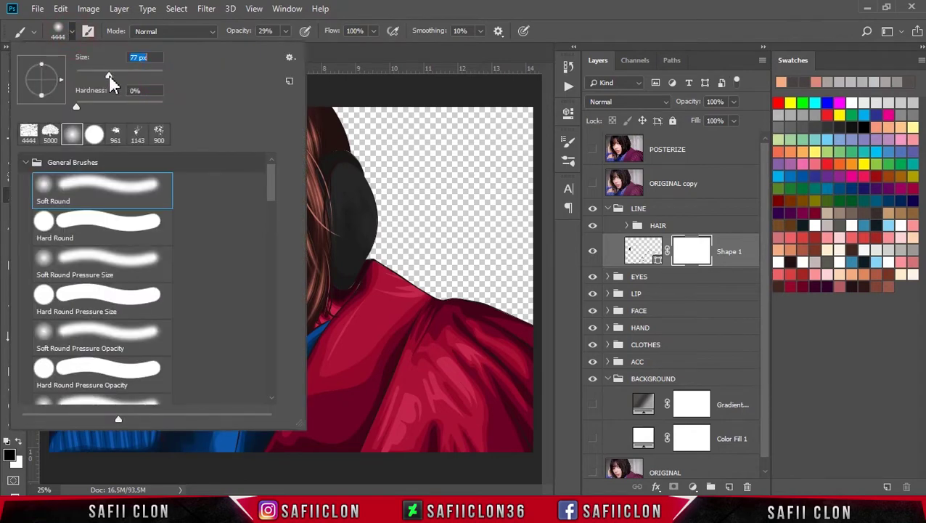
pyautogui.click(387, 97)
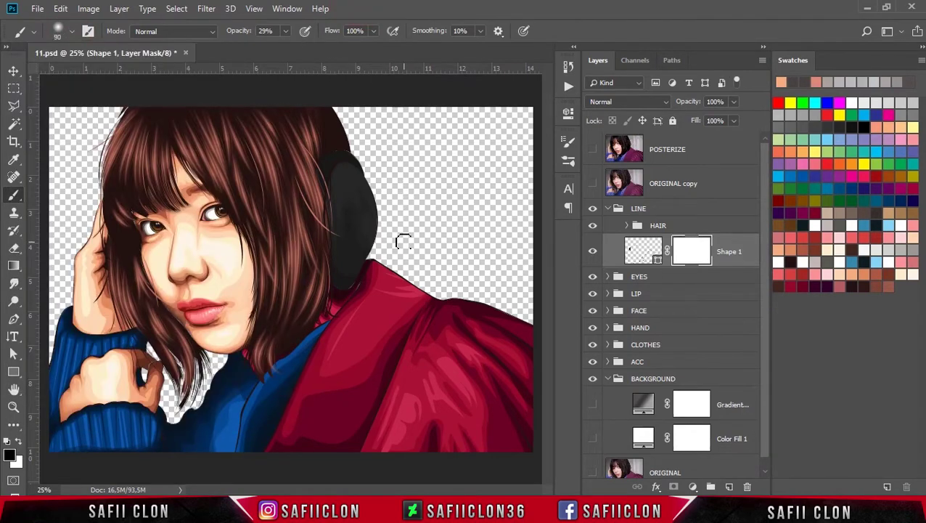
pyautogui.scroll(1, 404, 243)
pyautogui.scroll(1, 406, 248)
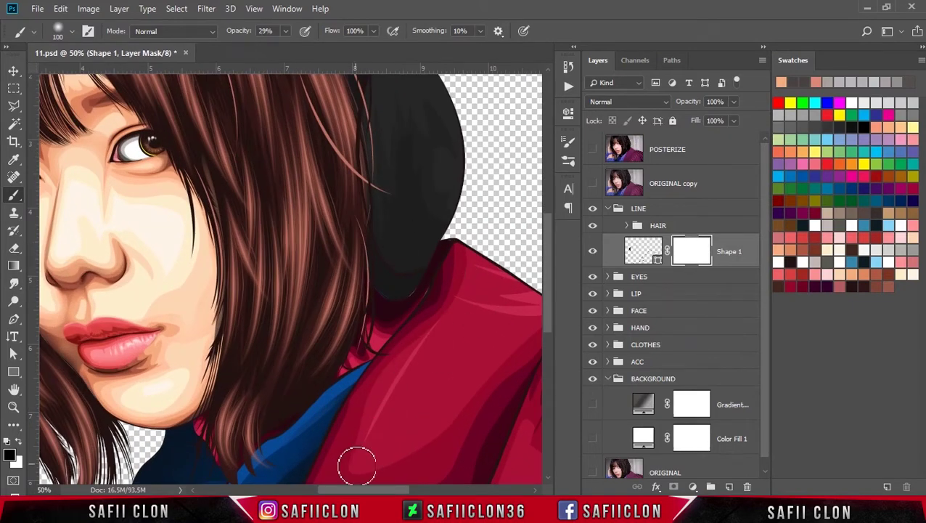
# - Paint black on Shape 1's mask to hide the dark outline along the shoulder
pyautogui.moveTo(363, 490); pyautogui.dragTo(396, 490)
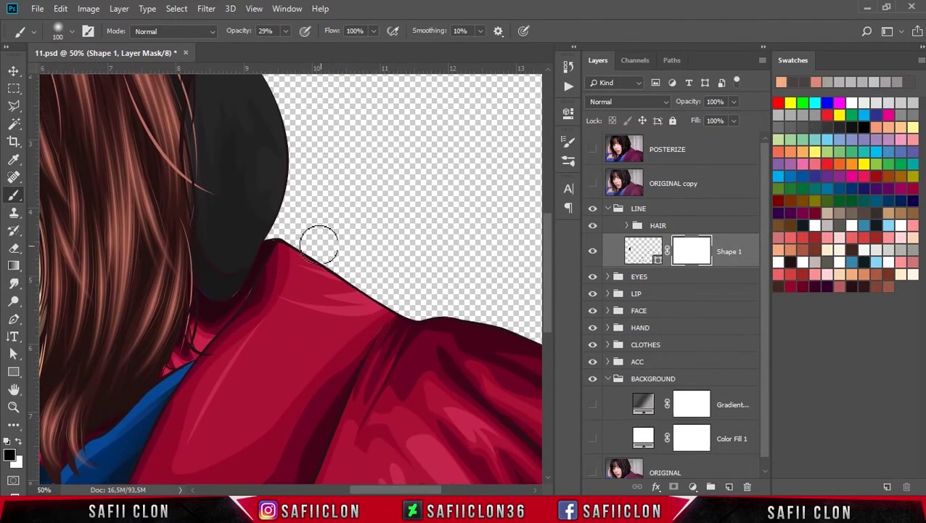
pyautogui.moveTo(285, 222); pyautogui.dragTo(368, 272)
pyautogui.moveTo(294, 225); pyautogui.dragTo(439, 316)
pyautogui.scroll(-3, 450, 327)
pyautogui.moveTo(398, 488)
pyautogui.mouseDown()
pyautogui.moveTo(465, 491)
pyautogui.moveTo(305, 489)
pyautogui.mouseUp()
pyautogui.scroll(1, 133, 295)
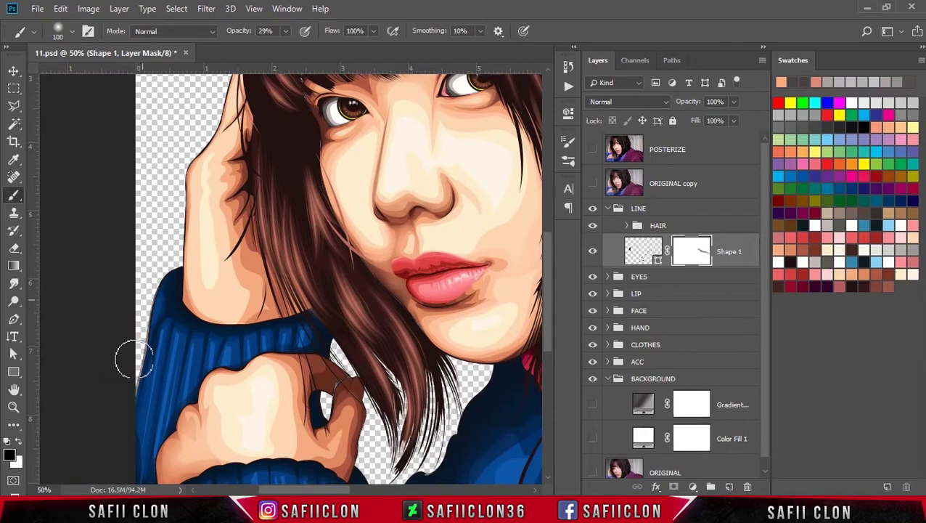
pyautogui.scroll(2, 200, 190)
pyautogui.scroll(1, 203, 187)
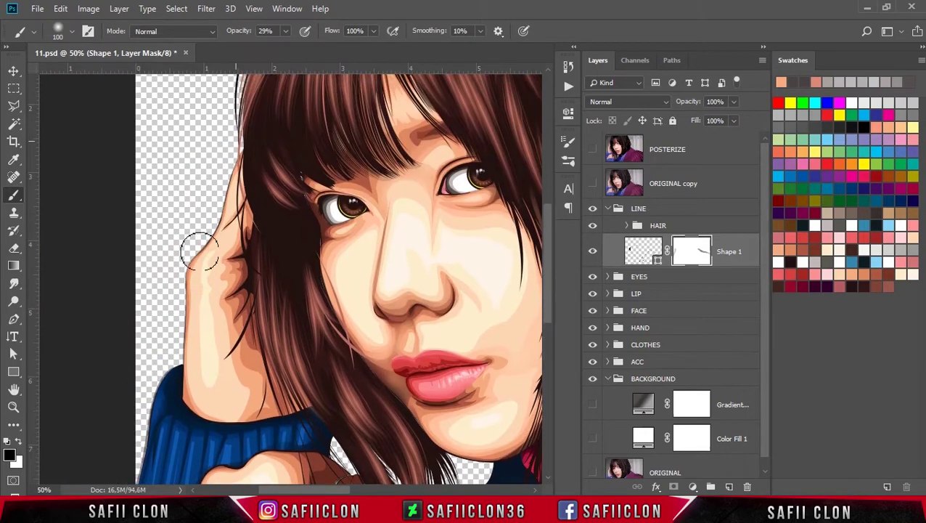
# - With the gradient shown, mask line art along the hand and hair edge using a smaller brush
pyautogui.click(594, 404)
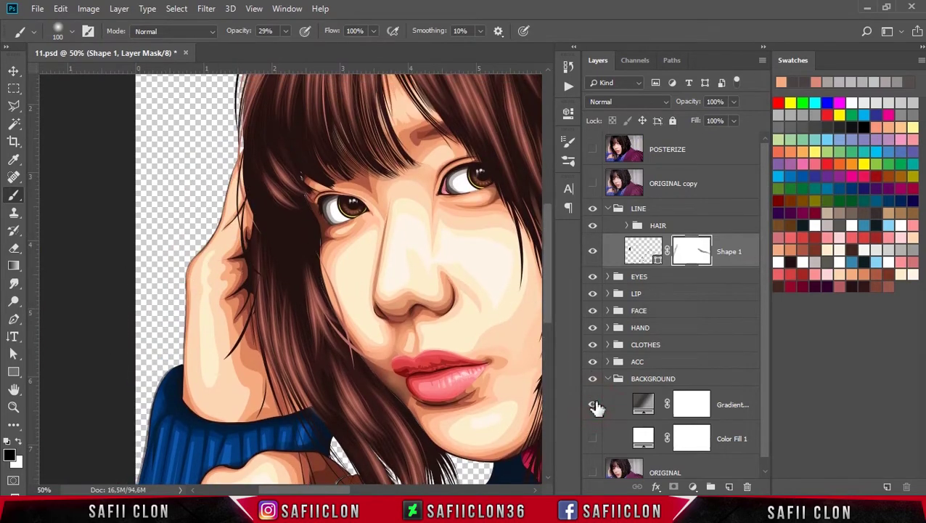
pyautogui.moveTo(180, 303); pyautogui.dragTo(205, 237)
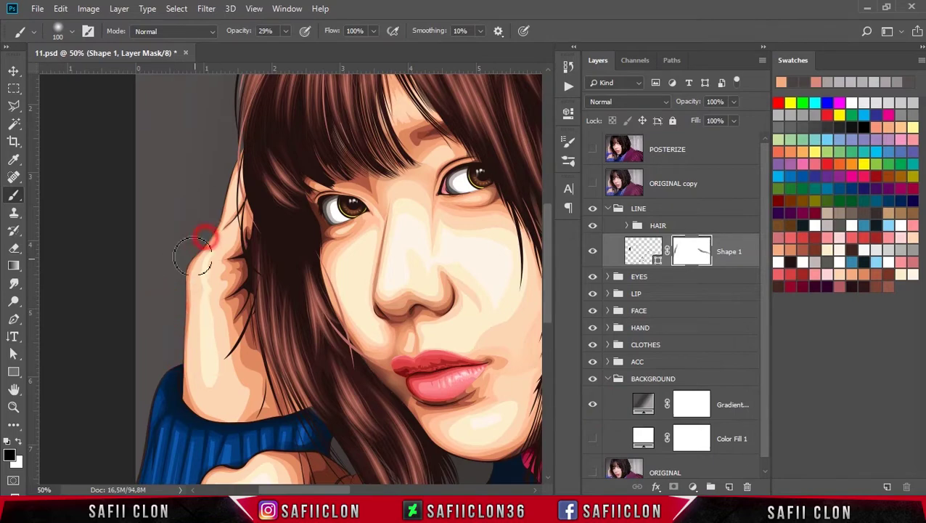
pyautogui.scroll(-3, 160, 246)
pyautogui.scroll(-3, 311, 280)
pyautogui.press('[')
pyautogui.press('[')
pyautogui.press('[')
pyautogui.moveTo(368, 244); pyautogui.dragTo(358, 286)
pyautogui.moveTo(338, 220)
pyautogui.mouseDown()
pyautogui.moveTo(347, 211)
pyautogui.moveTo(310, 247)
pyautogui.moveTo(316, 254)
pyautogui.mouseUp()
pyautogui.scroll(-1, 334, 261)
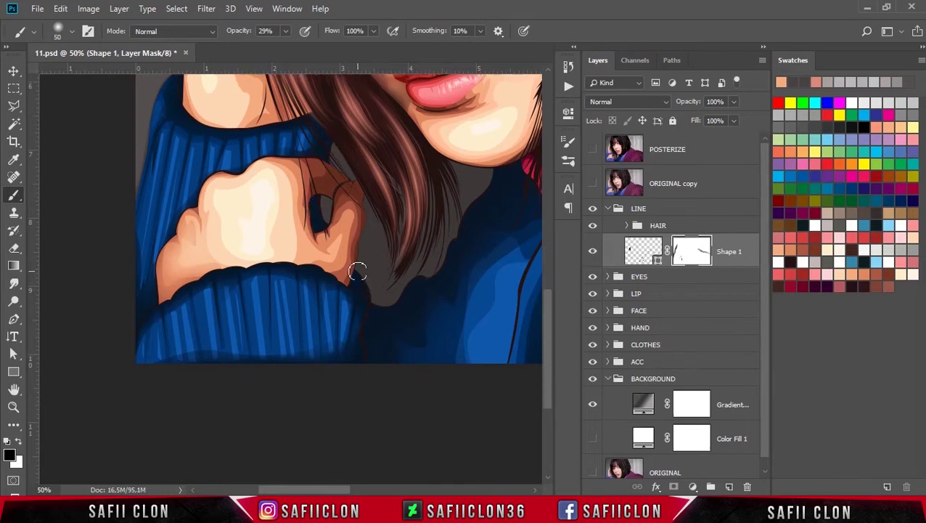
pyautogui.moveTo(465, 207); pyautogui.dragTo(364, 281)
pyautogui.scroll(-1, 392, 263)
pyautogui.scroll(-1, 391, 261)
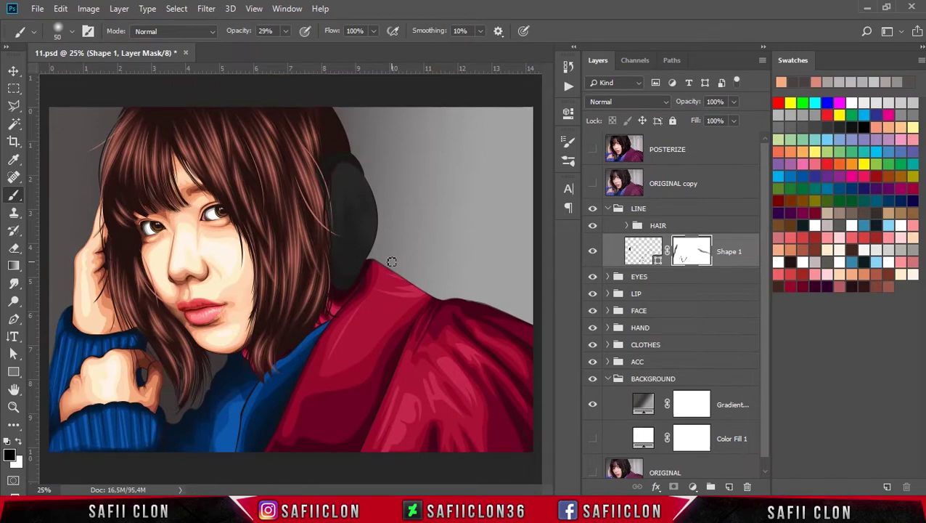
# - Mask the headphone, shoulder and hair-tip outlines, then hide the gradient again
pyautogui.moveTo(368, 252); pyautogui.dragTo(356, 142)
pyautogui.press(']')
pyautogui.press(']')
pyautogui.moveTo(377, 239)
pyautogui.mouseDown()
pyautogui.moveTo(403, 274)
pyautogui.moveTo(485, 300)
pyautogui.mouseUp()
pyautogui.moveTo(209, 385)
pyautogui.mouseDown()
pyautogui.moveTo(222, 350)
pyautogui.moveTo(226, 361)
pyautogui.mouseUp()
pyautogui.click(592, 404)
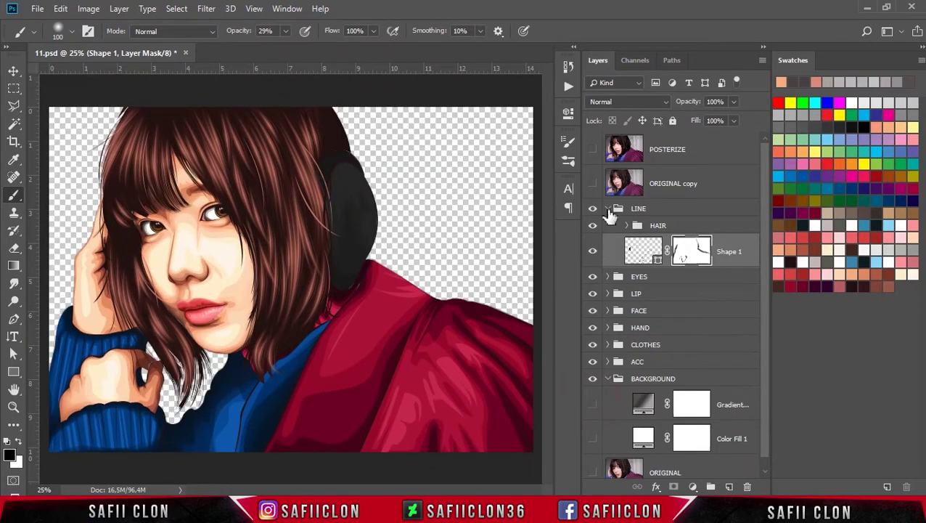
# - Stamp visible layers into Layer 2, group LINE through ACC as EDIT, and hide Layer 2
pyautogui.click(608, 208)
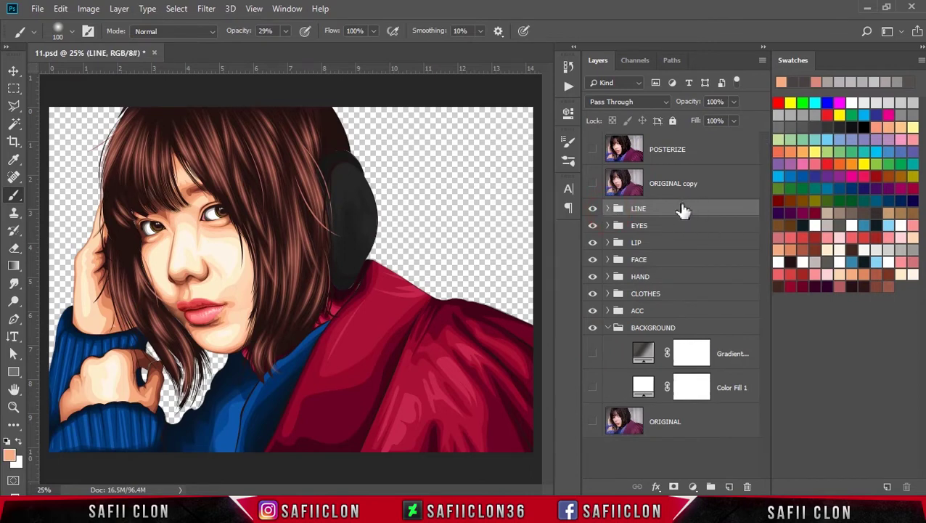
pyautogui.hotkey('ctrl', 'shift', 'alt', 'e')
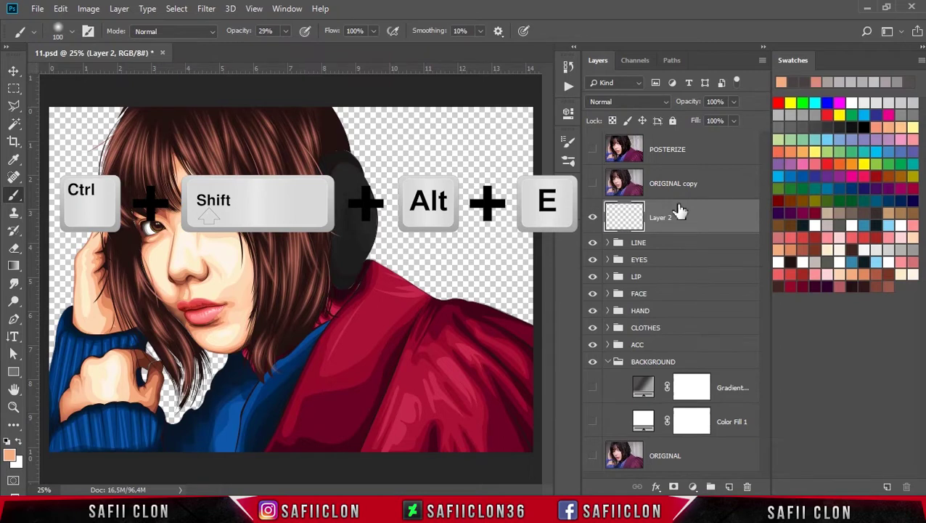
pyautogui.click(674, 244)
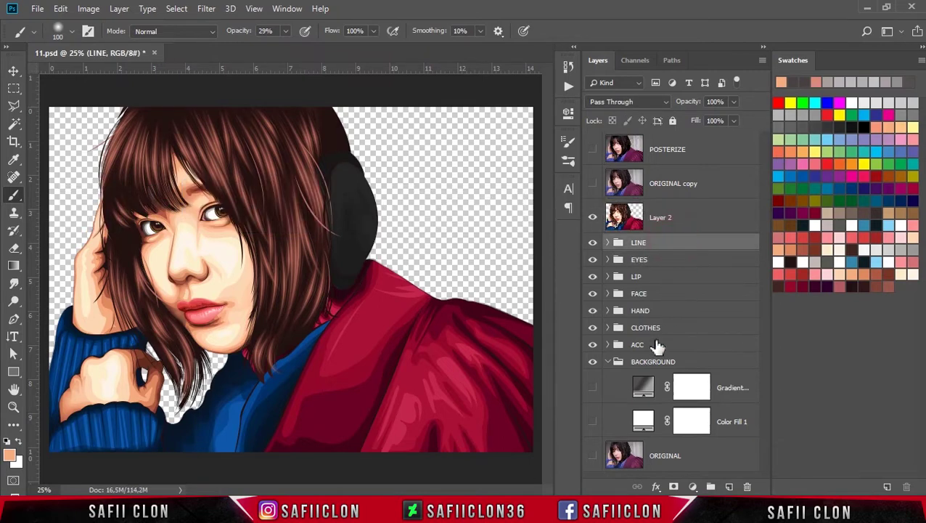
pyautogui.keyDown('shift'); pyautogui.click(692, 352); pyautogui.keyUp('shift')
pyautogui.moveTo(666, 244); pyautogui.dragTo(683, 246)
pyautogui.hotkey('ctrl', 'g')
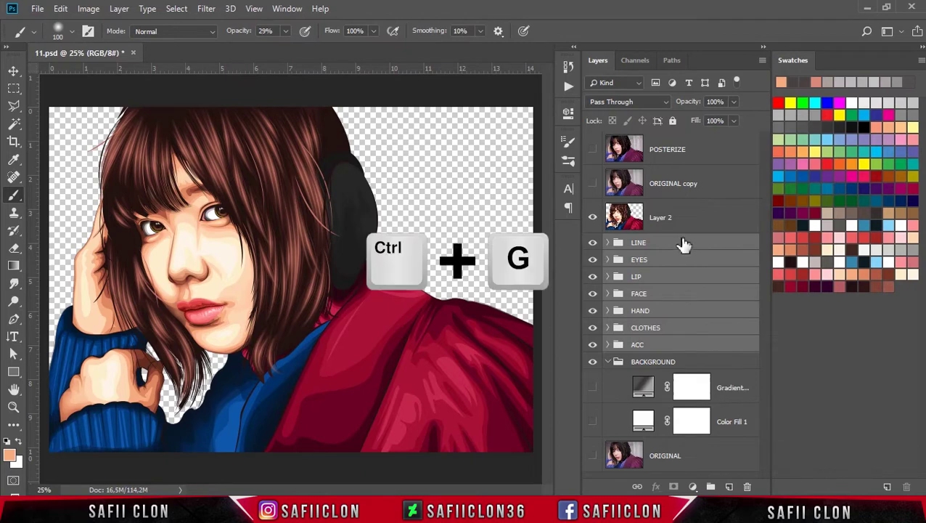
pyautogui.doubleClick(657, 242)
pyautogui.write('EDIT')
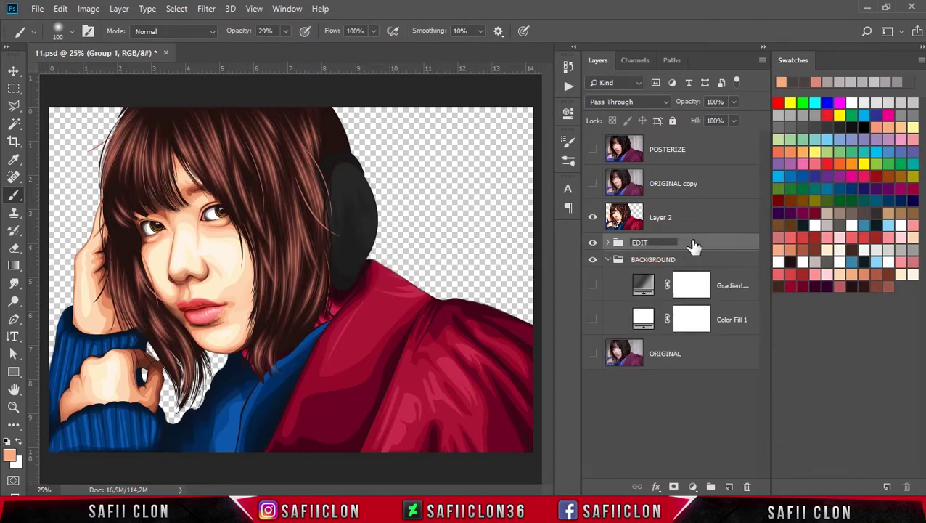
pyautogui.press('Return')
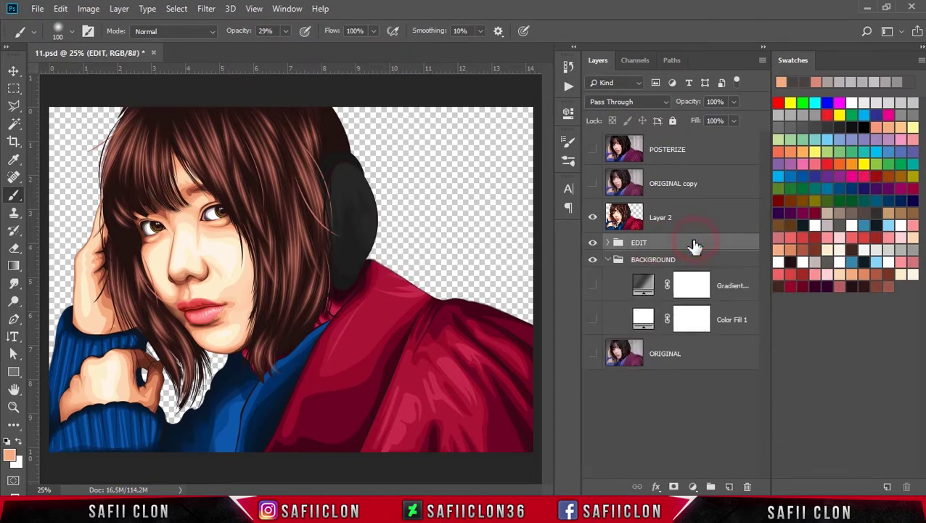
pyautogui.click(593, 217)
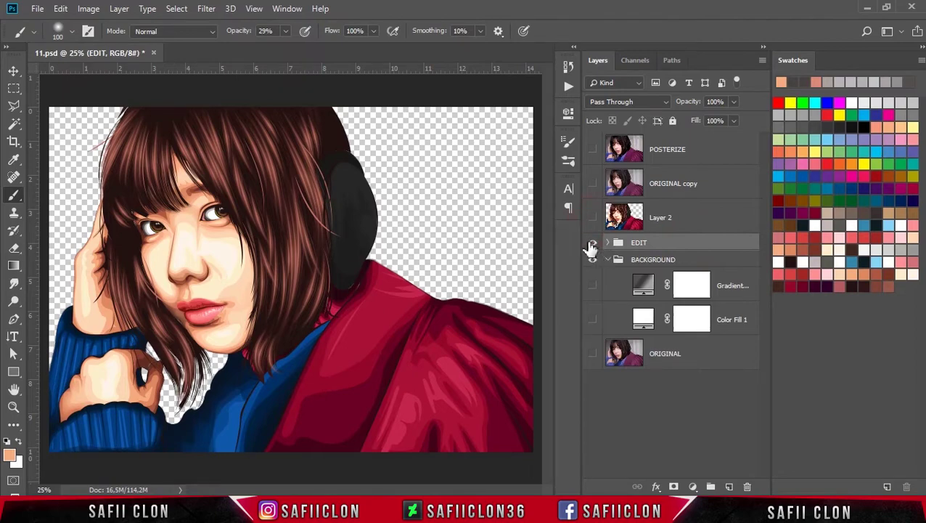
# - Hide the EDIT group, show Layer 2 over the grey Gradient background, and duplicate Layer 2
pyautogui.click(593, 242)
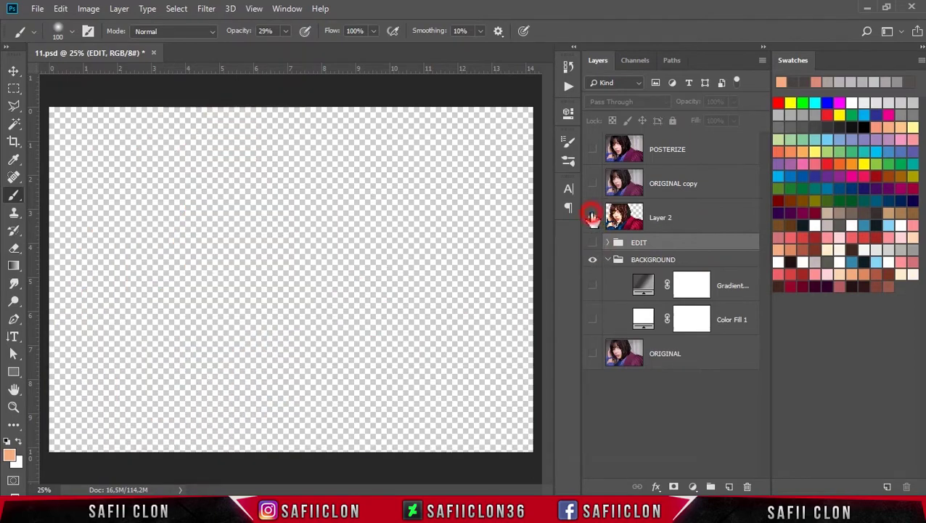
pyautogui.click(593, 217)
pyautogui.click(671, 221)
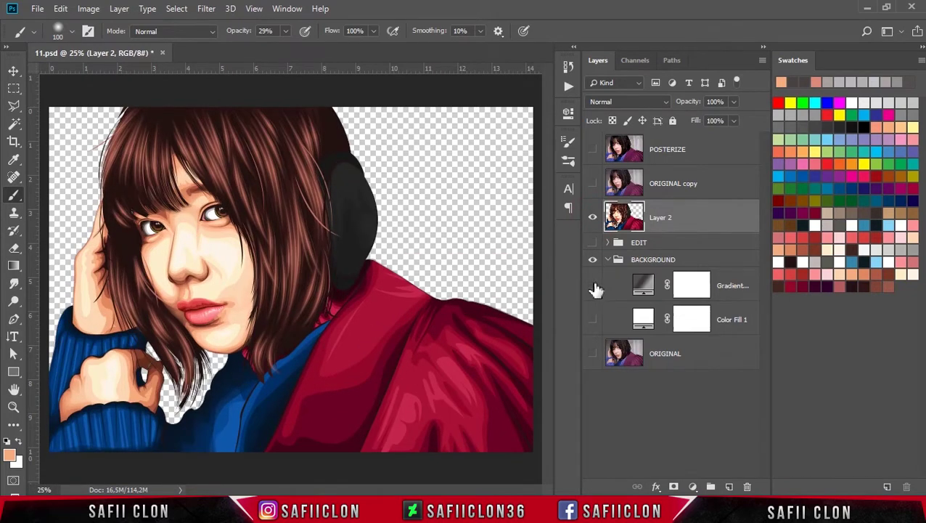
pyautogui.click(592, 285)
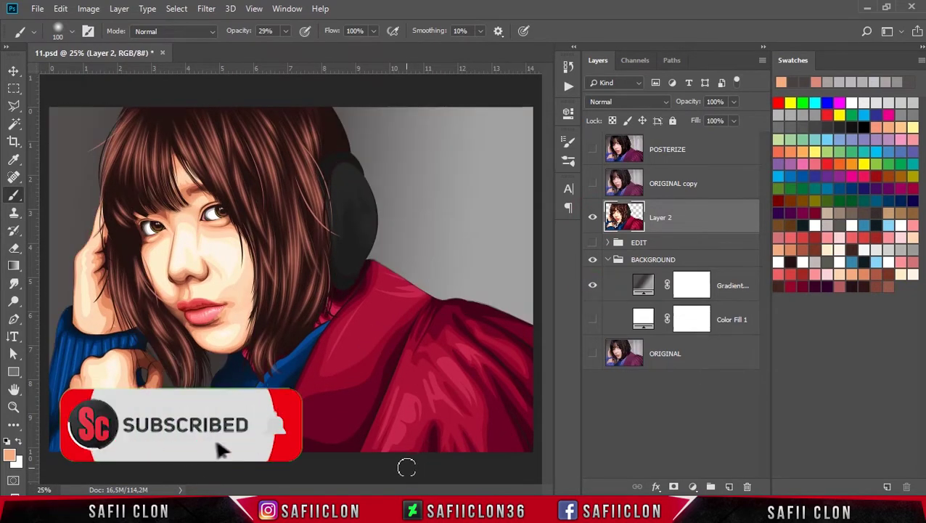
pyautogui.click(13, 71)
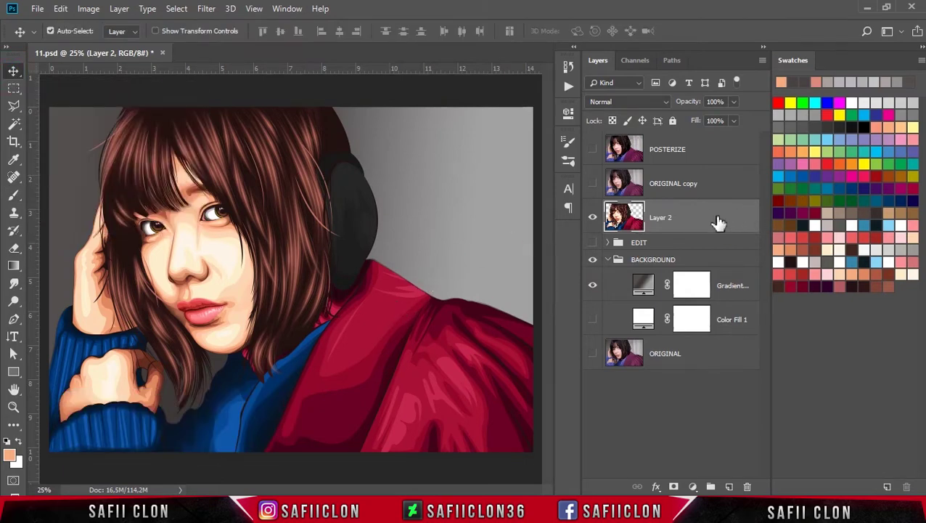
pyautogui.hotkey('ctrl', 'j')
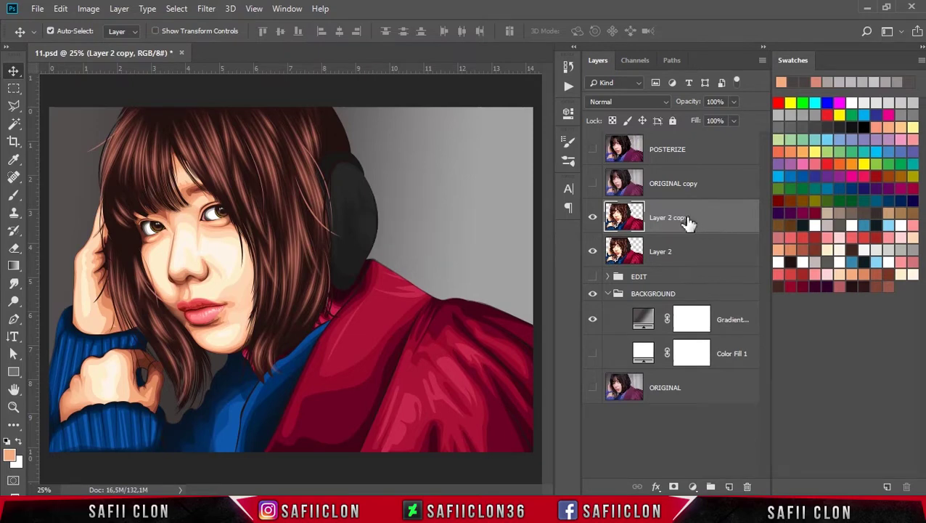
# - Rename the Layer 2 copy to BLUR and convert it to a Smart Object
pyautogui.doubleClick(671, 219)
pyautogui.write('BLUR')
pyautogui.press('Return')
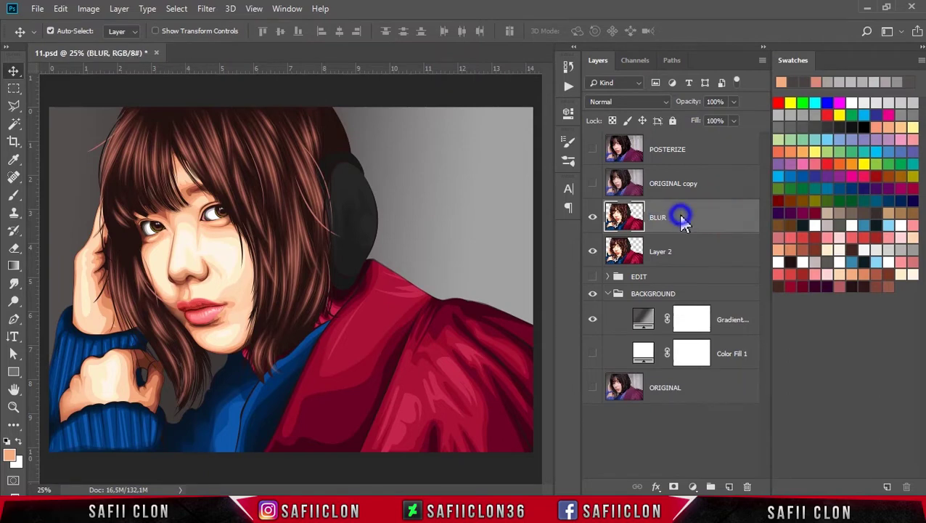
pyautogui.rightClick(682, 218)
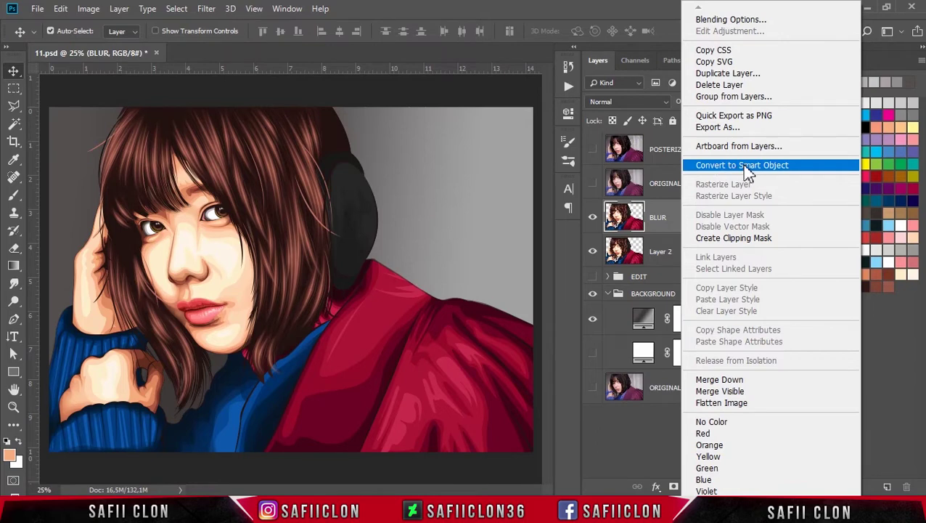
pyautogui.click(744, 166)
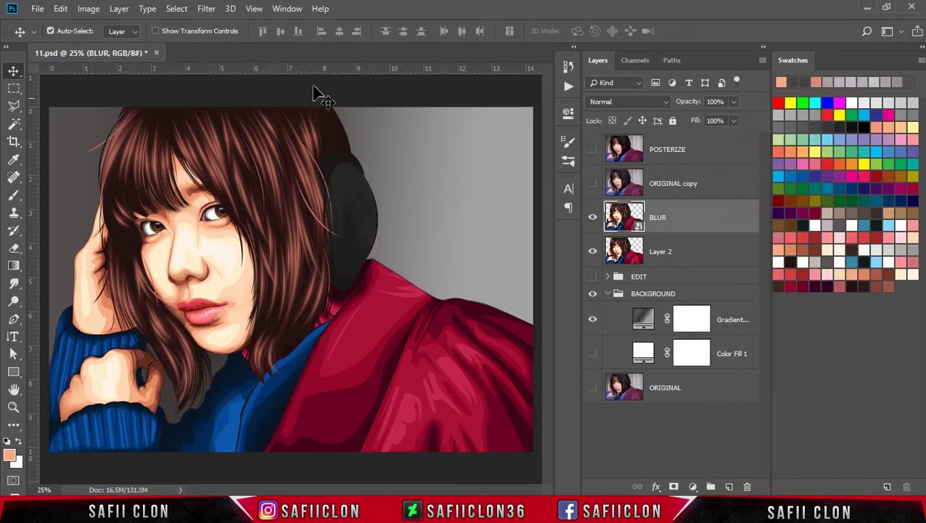
pyautogui.click(206, 10)
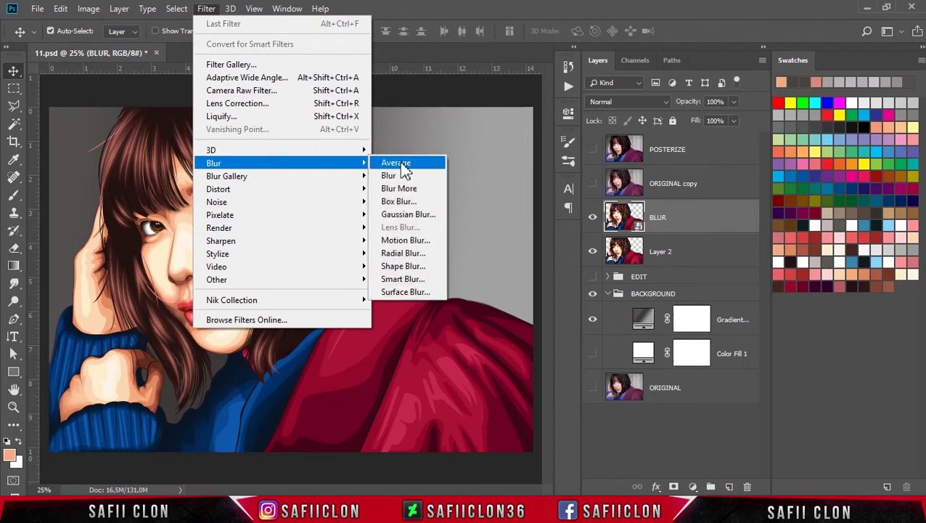
pyautogui.moveTo(213, 163)
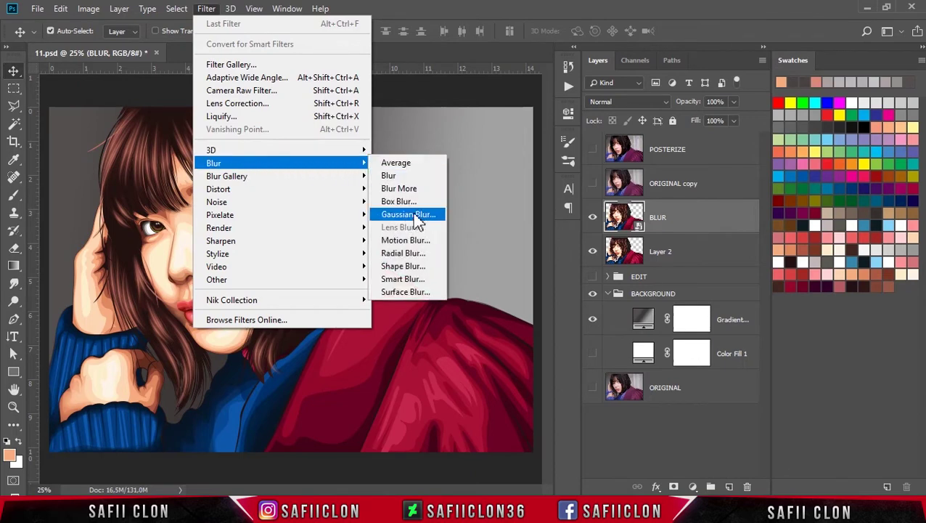
# - Apply a Gaussian Blur smart filter of about 7 px radius to the BLUR layer
pyautogui.click(417, 216)
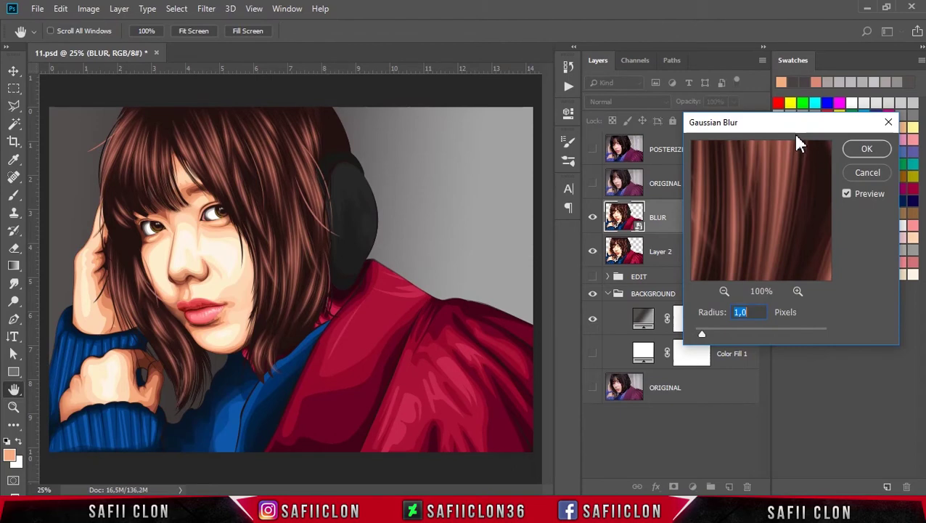
pyautogui.moveTo(792, 124); pyautogui.dragTo(555, 92)
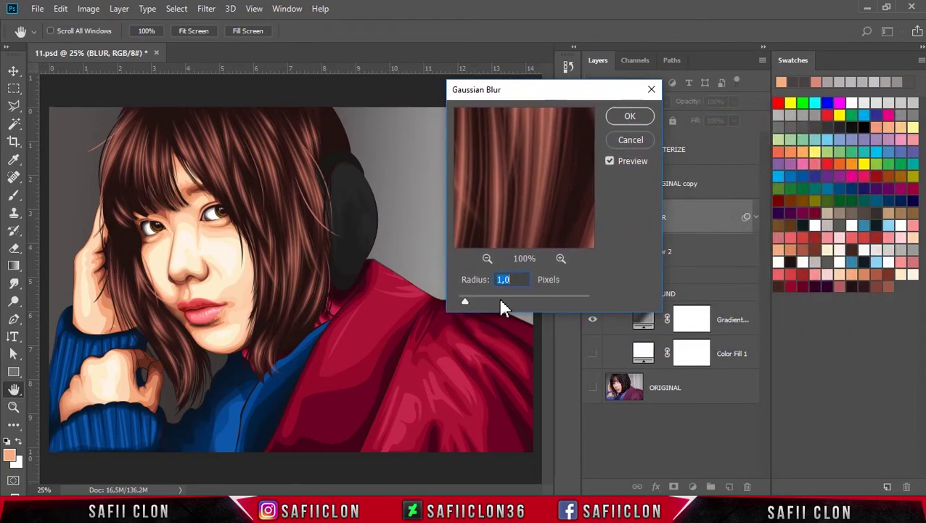
pyautogui.moveTo(478, 303)
pyautogui.mouseDown()
pyautogui.moveTo(527, 302)
pyautogui.moveTo(493, 308)
pyautogui.mouseUp()
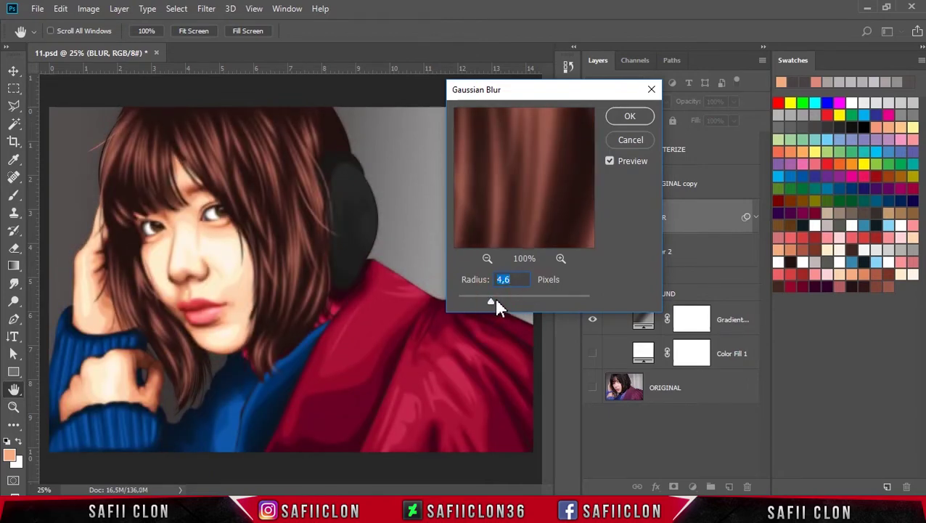
pyautogui.moveTo(496, 302); pyautogui.dragTo(497, 302)
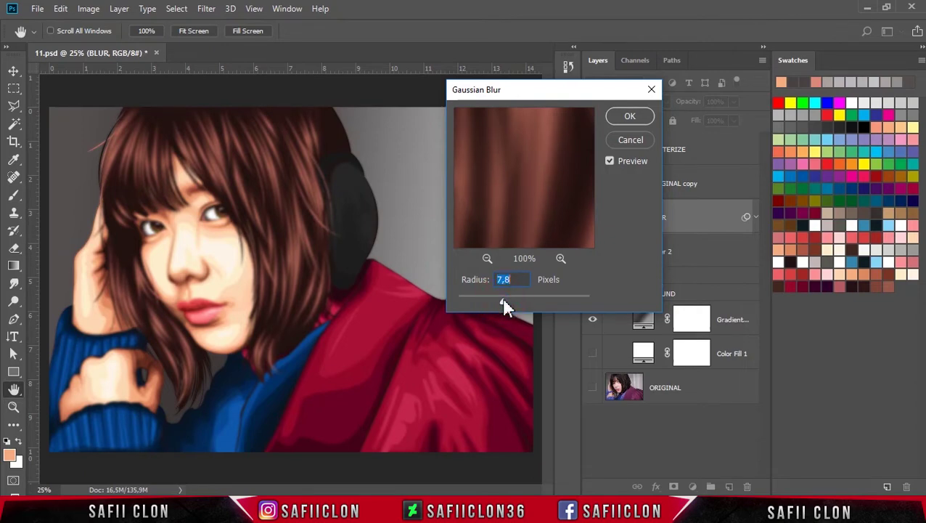
pyautogui.moveTo(505, 308); pyautogui.dragTo(503, 306)
pyautogui.click(626, 116)
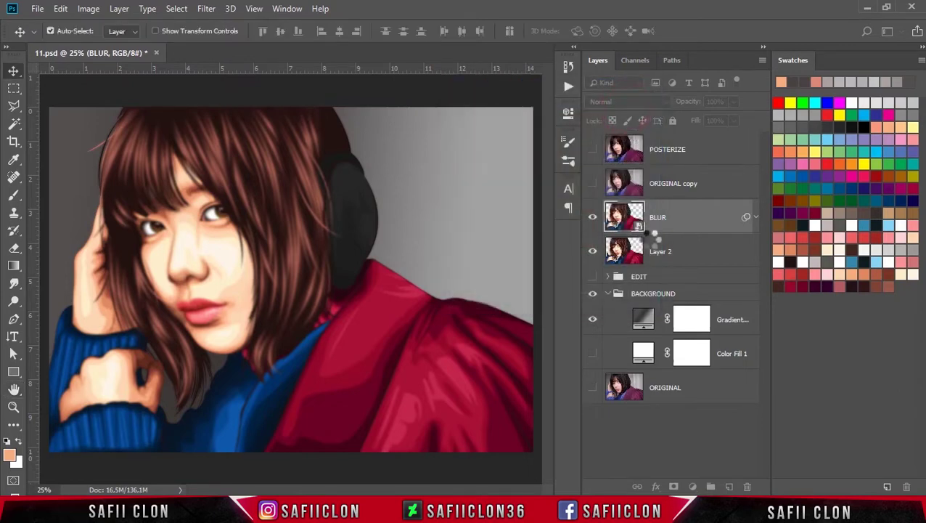
# - Set the Brush tool to 385 px size and 78% opacity, targeting the BLUR layer
pyautogui.click(675, 219)
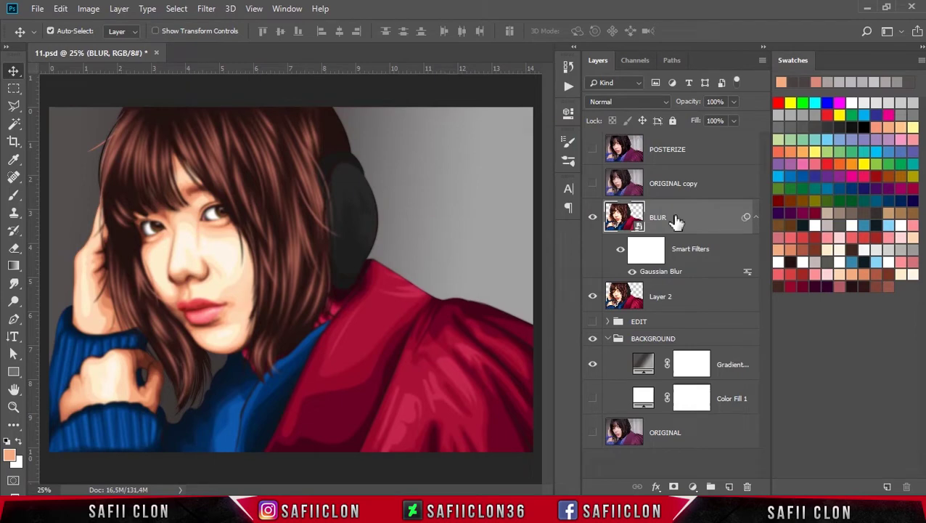
pyautogui.click(643, 256)
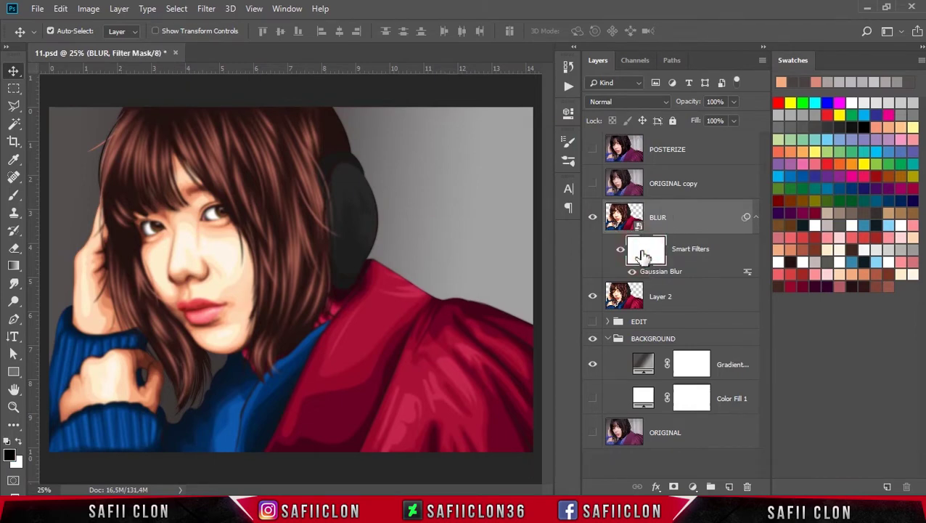
pyautogui.click(13, 194)
pyautogui.click(87, 195)
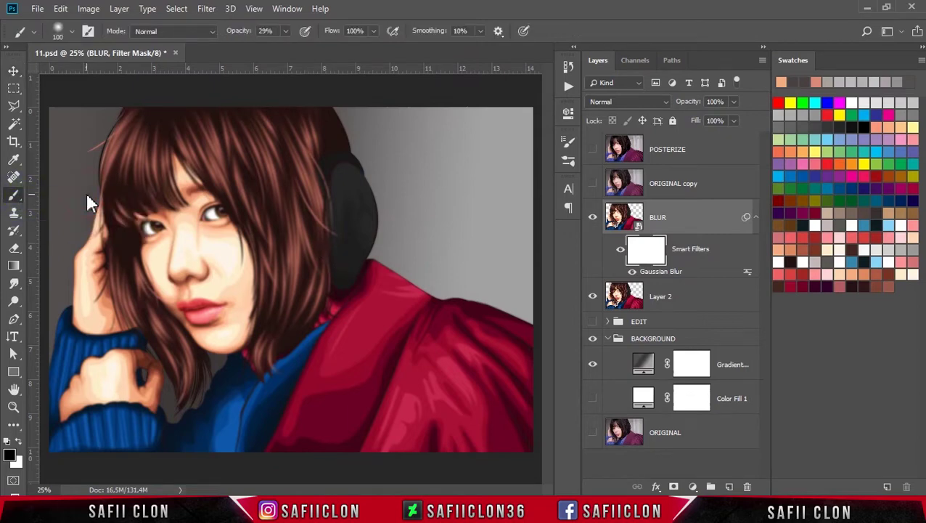
pyautogui.click(72, 31)
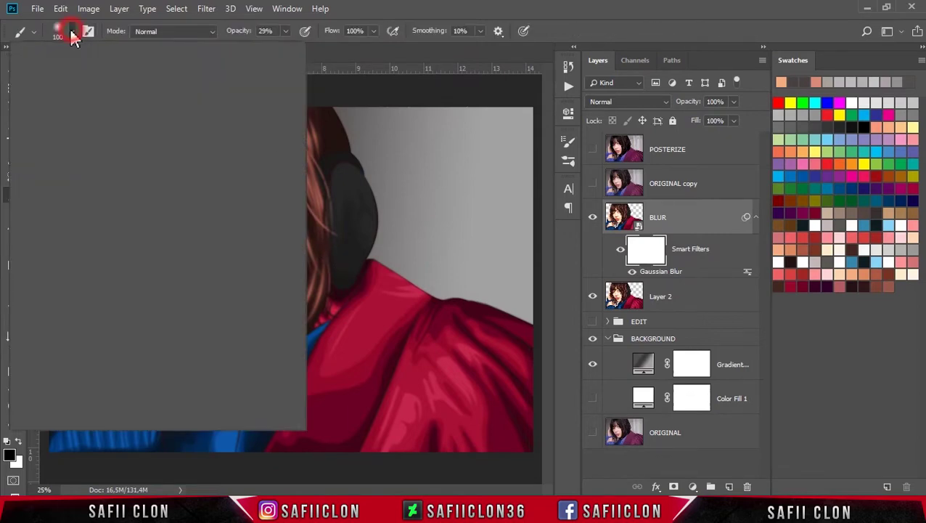
pyautogui.moveTo(122, 75); pyautogui.dragTo(137, 79)
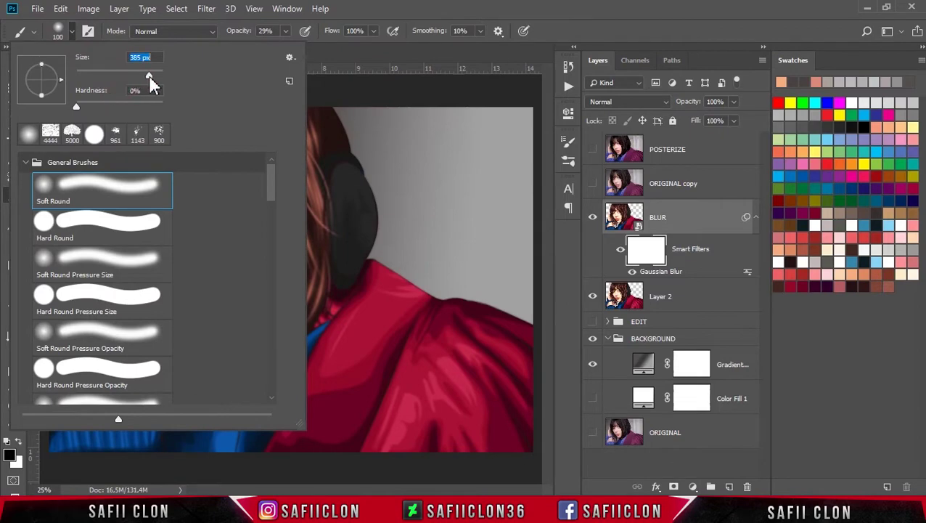
pyautogui.click(72, 33)
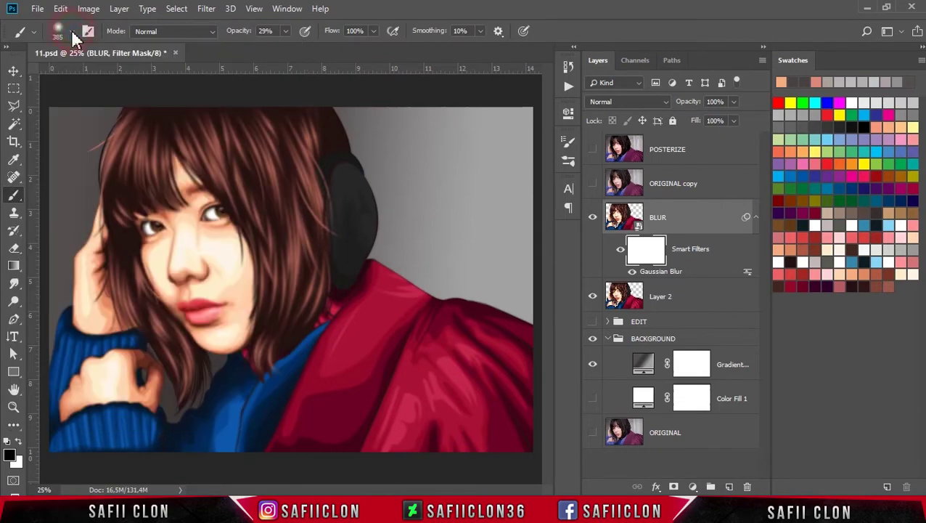
pyautogui.click(285, 31)
pyautogui.moveTo(308, 52); pyautogui.dragTo(315, 53)
pyautogui.click(621, 218)
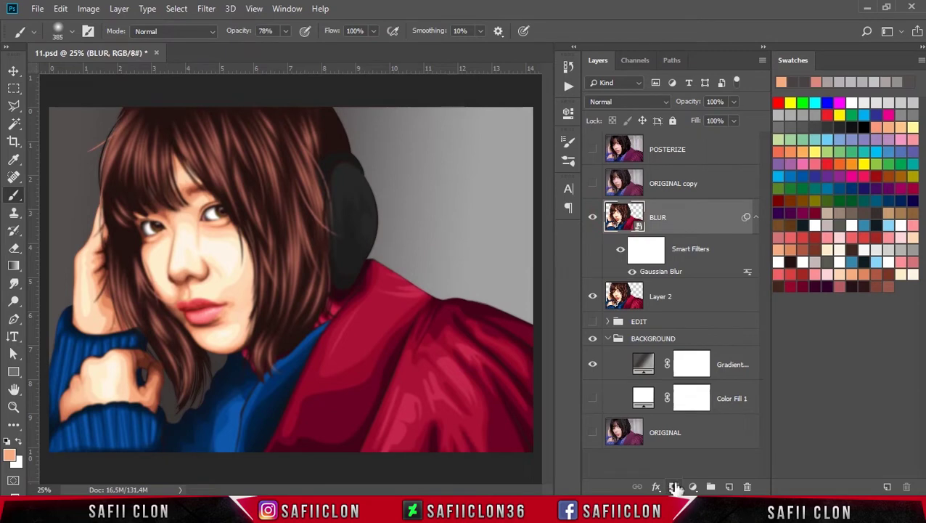
# - Add a layer mask to BLUR and invert it to black, hiding the blur
pyautogui.click(675, 486)
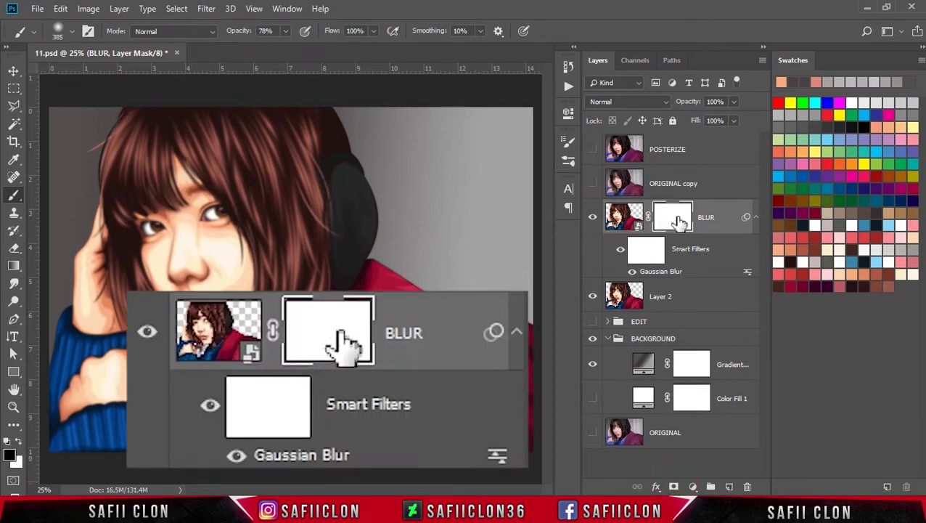
pyautogui.click(673, 220)
pyautogui.hotkey('ctrl', 'i')
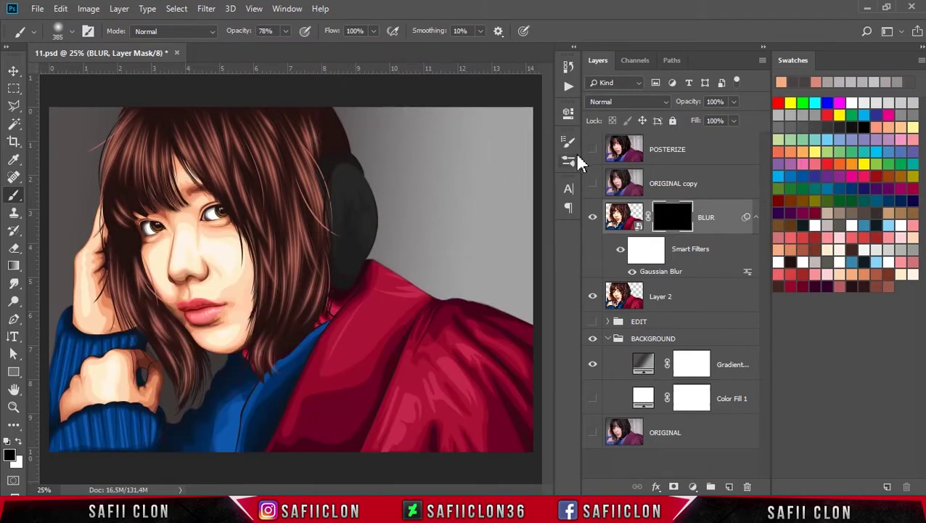
pyautogui.click(593, 183)
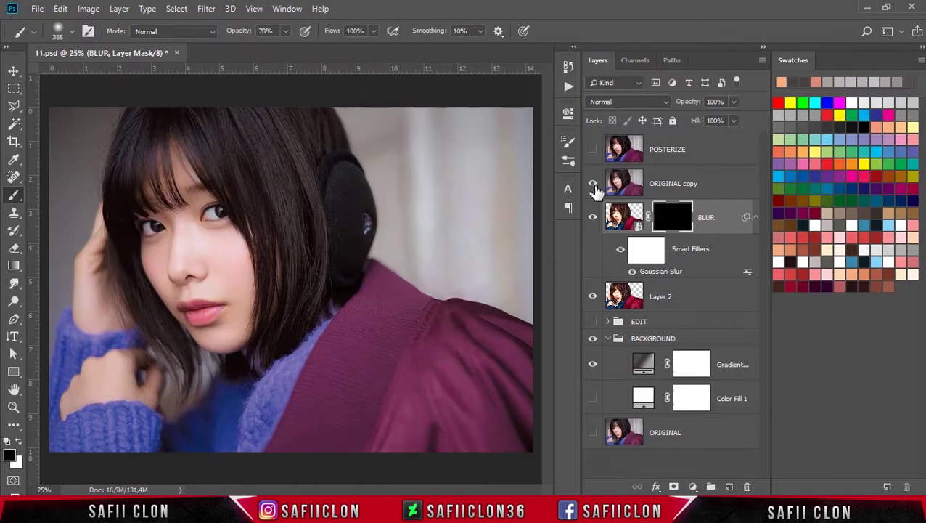
pyautogui.click(593, 184)
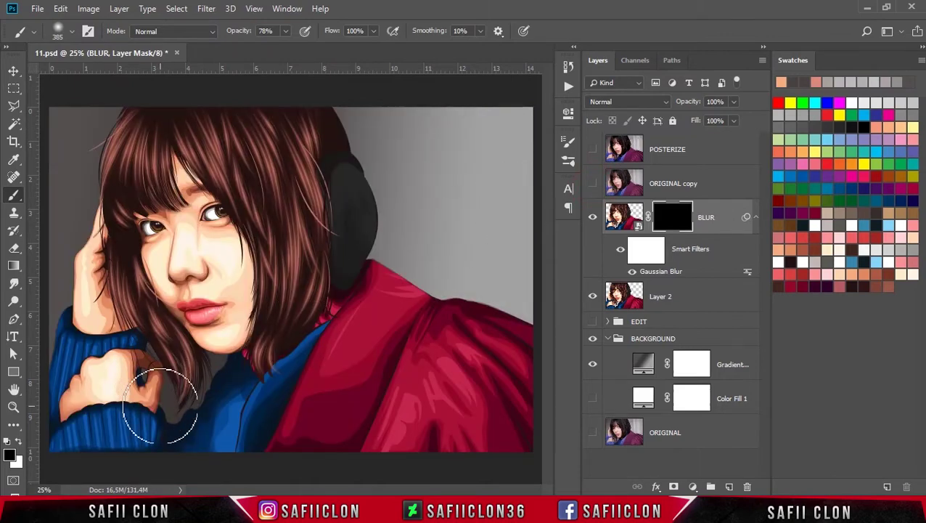
# - Paint white at 300 px, 24% opacity to restore the blur over the hand and sleeve
pyautogui.press('[')
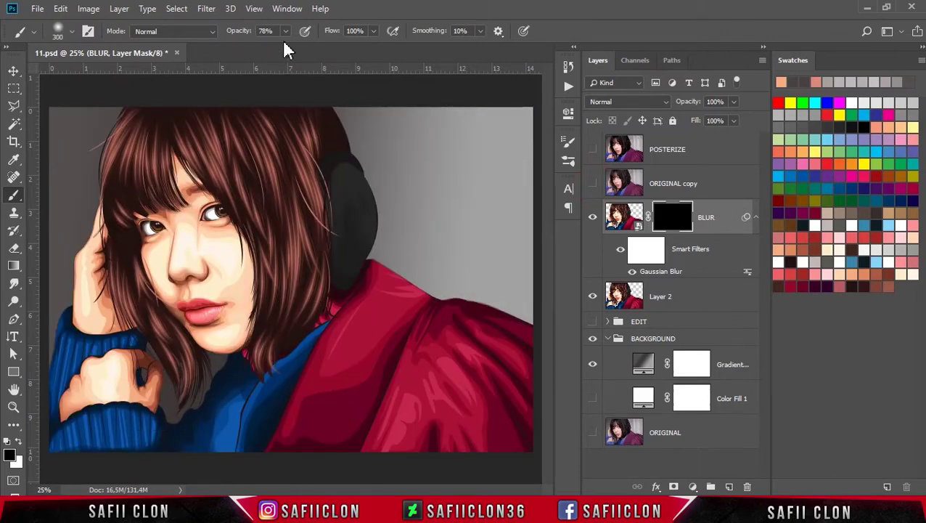
pyautogui.click(285, 31)
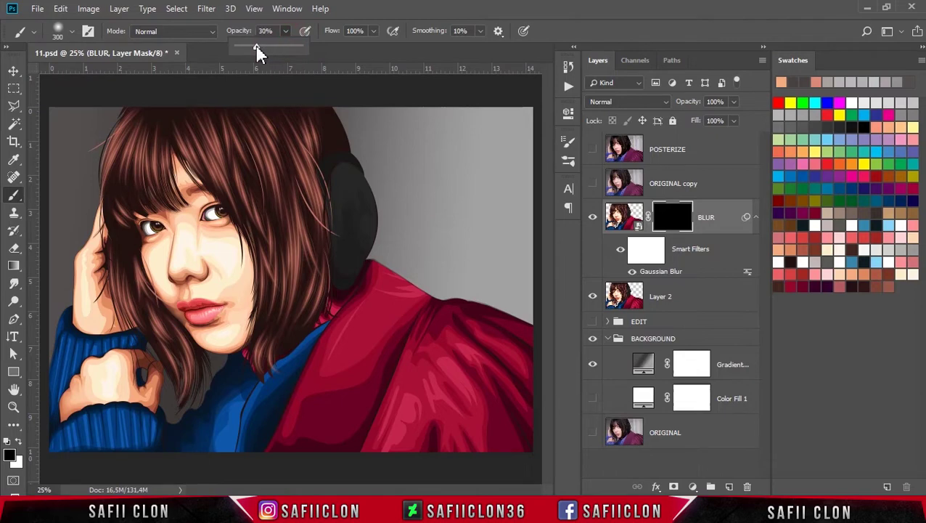
pyautogui.click(154, 375)
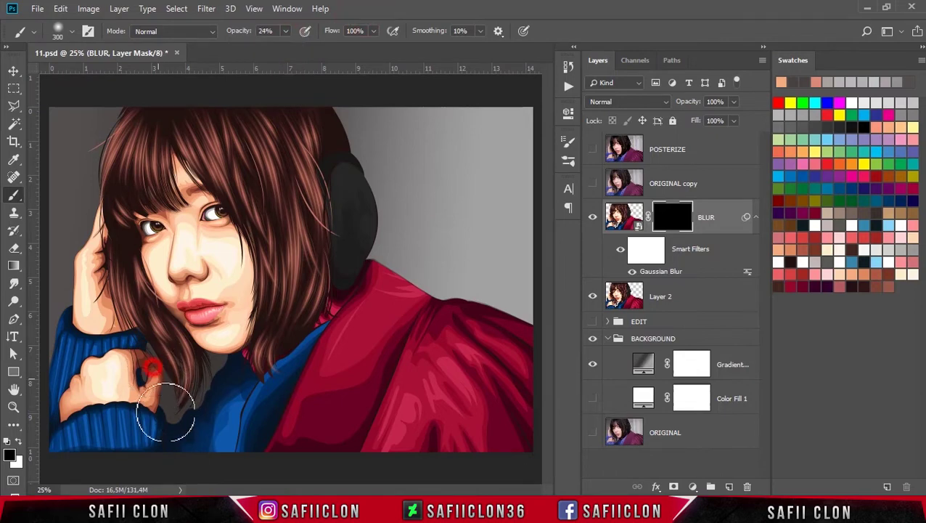
pyautogui.click(18, 440)
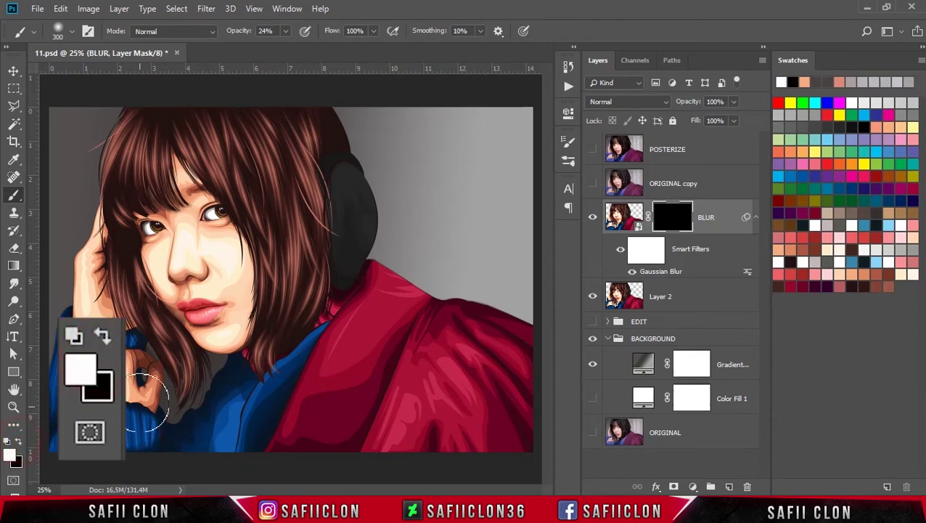
pyautogui.moveTo(156, 386); pyautogui.dragTo(161, 424)
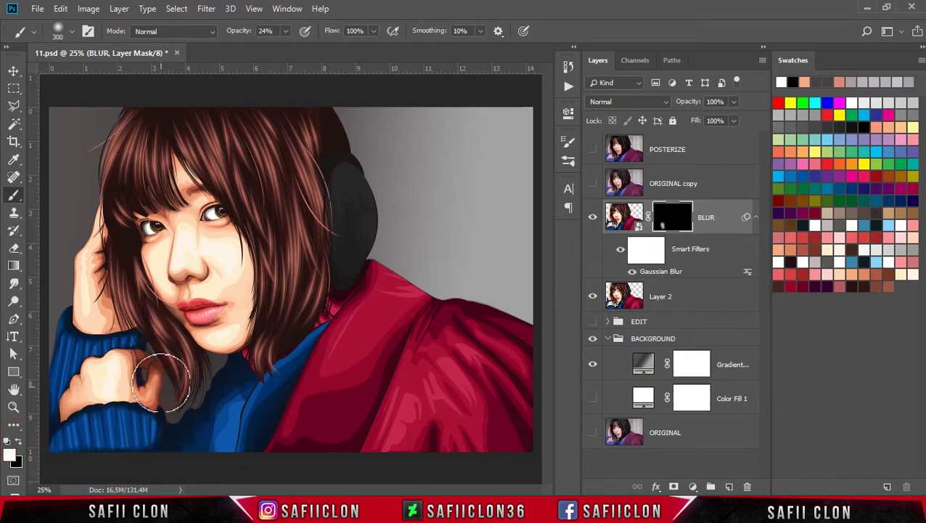
pyautogui.moveTo(100, 382); pyautogui.dragTo(72, 399)
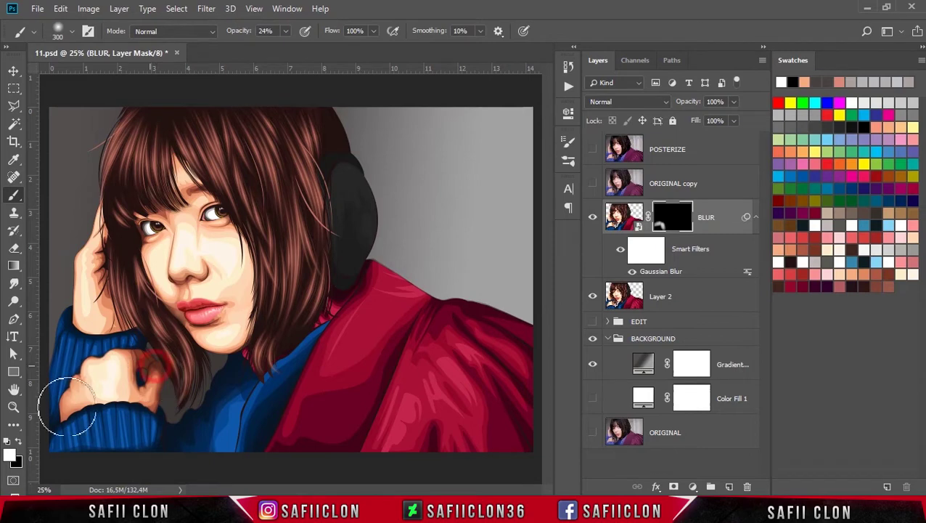
# - Extend the blur further up near the hand with a 250 px brush
pyautogui.click(594, 182)
pyautogui.click(595, 183)
pyautogui.press('[')
pyautogui.press('[')
pyautogui.moveTo(82, 351); pyautogui.dragTo(85, 230)
pyautogui.click(592, 183)
# - Paint the blur over the sleeve bottom and fist, comparing against the original photo
pyautogui.press(']')
pyautogui.moveTo(188, 443); pyautogui.dragTo(227, 389)
pyautogui.click(594, 184)
pyautogui.press('[')
pyautogui.press('[')
pyautogui.click(194, 443)
pyautogui.moveTo(194, 444)
pyautogui.mouseDown()
pyautogui.moveTo(141, 420)
pyautogui.moveTo(101, 367)
pyautogui.moveTo(128, 390)
pyautogui.mouseUp()
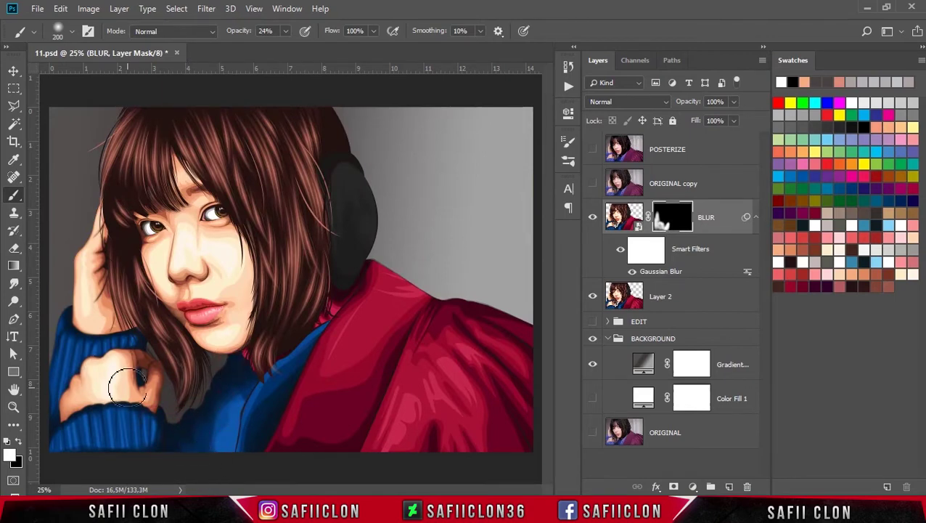
pyautogui.click(592, 183)
pyautogui.click(592, 183)
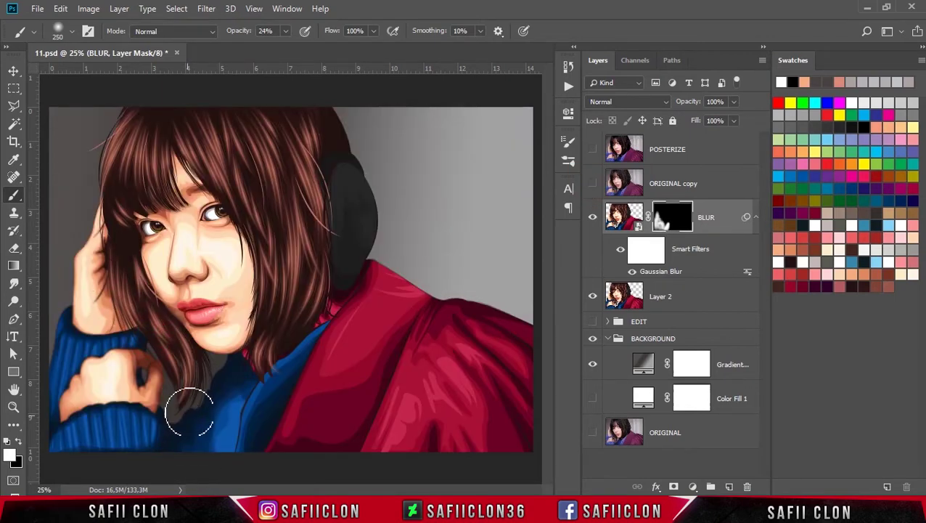
# - Paint the blur over the dark earmuff and along the shoulder edge
pyautogui.press(']')
pyautogui.moveTo(368, 166); pyautogui.dragTo(386, 236)
pyautogui.moveTo(345, 122)
pyautogui.mouseDown()
pyautogui.moveTo(364, 140)
pyautogui.moveTo(330, 123)
pyautogui.mouseUp()
pyautogui.press('[')
pyautogui.moveTo(393, 259)
pyautogui.mouseDown()
pyautogui.moveTo(502, 314)
pyautogui.moveTo(445, 283)
pyautogui.moveTo(427, 286)
pyautogui.mouseUp()
pyautogui.click(592, 183)
pyautogui.click(593, 183)
# - Paint the blur along the lower jacket edge with a 400 px brush
pyautogui.press(']')
pyautogui.press(']')
pyautogui.press(']')
pyautogui.moveTo(496, 430)
pyautogui.mouseDown()
pyautogui.moveTo(523, 438)
pyautogui.moveTo(368, 423)
pyautogui.moveTo(295, 438)
pyautogui.mouseUp()
pyautogui.moveTo(525, 342); pyautogui.dragTo(307, 445)
pyautogui.click(592, 183)
pyautogui.click(592, 183)
# - Paint the blur around the sweater collar and neck at 250 px
pyautogui.press('[')
pyautogui.press('[')
pyautogui.click(237, 373)
pyautogui.moveTo(238, 373)
pyautogui.mouseDown()
pyautogui.moveTo(221, 429)
pyautogui.moveTo(254, 441)
pyautogui.moveTo(279, 414)
pyautogui.moveTo(312, 341)
pyautogui.mouseUp()
pyautogui.press(']')
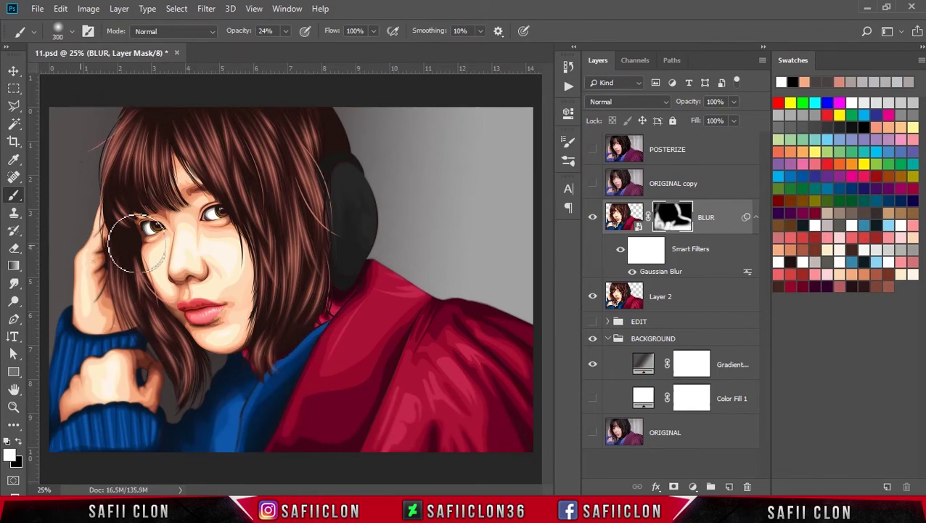
# - Toggle the BLUR layer on and off to check the result, then zoom to 25%
pyautogui.click(592, 217)
pyautogui.click(593, 217)
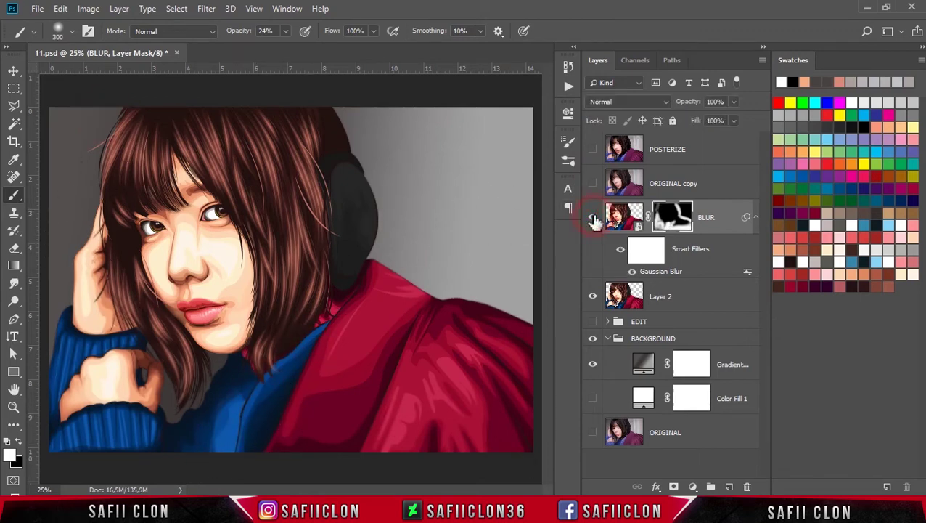
pyautogui.click(593, 217)
pyautogui.click(593, 217)
pyautogui.click(593, 218)
pyautogui.click(593, 218)
pyautogui.click(613, 217)
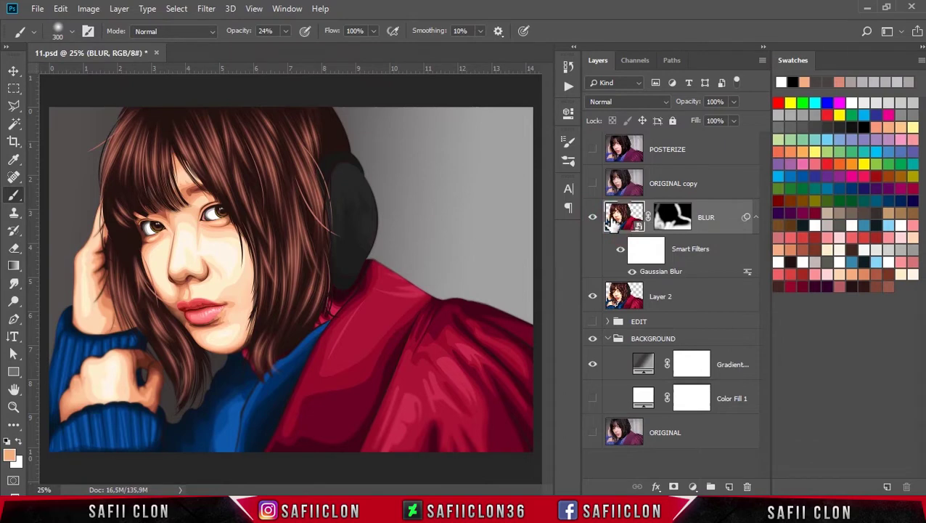
pyautogui.hotkey('ctrl', '-')
pyautogui.hotkey('ctrl', '-')
pyautogui.hotkey('ctrl', '+')
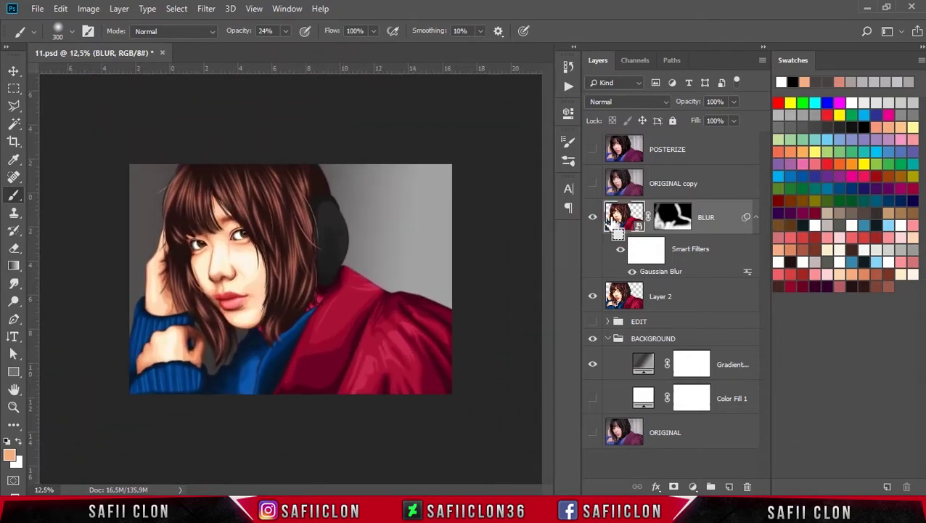
pyautogui.hotkey('ctrl', '+')
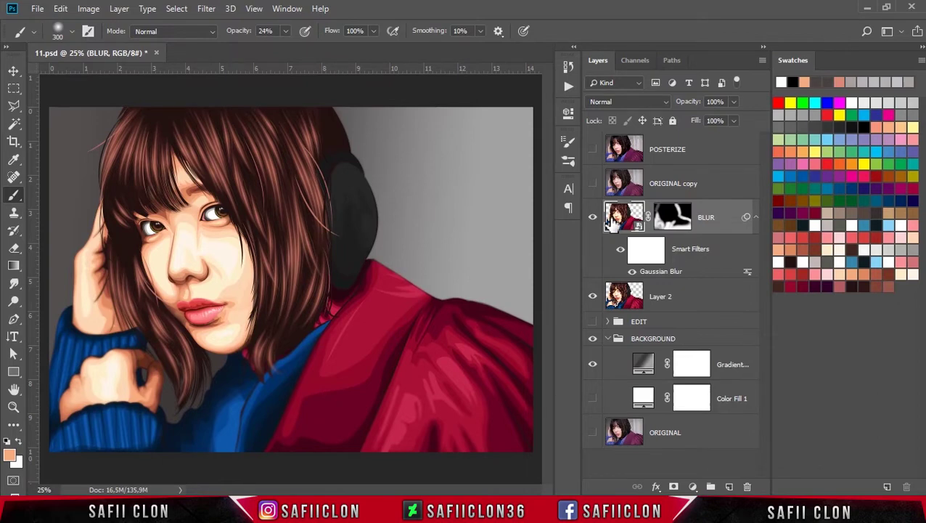
pyautogui.click(695, 181)
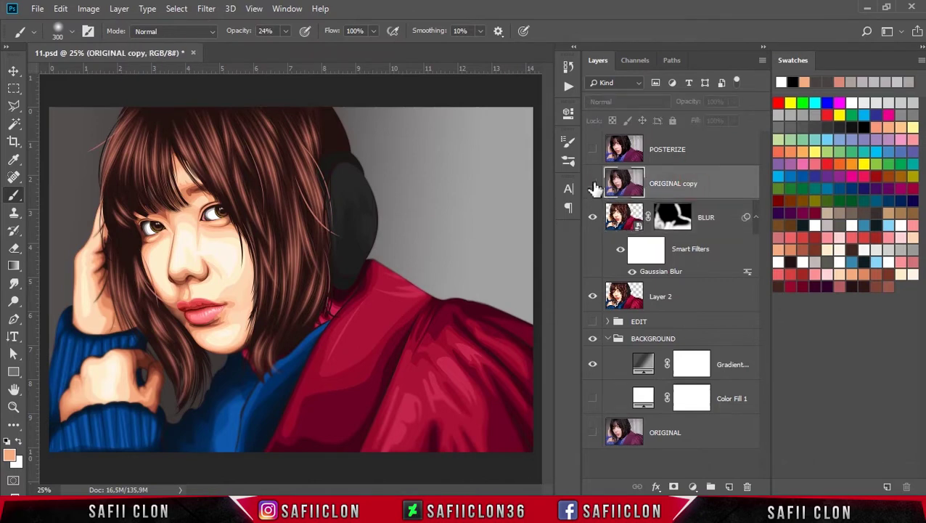
# - Show the ORIGINAL copy layer at 50% opacity
pyautogui.click(593, 183)
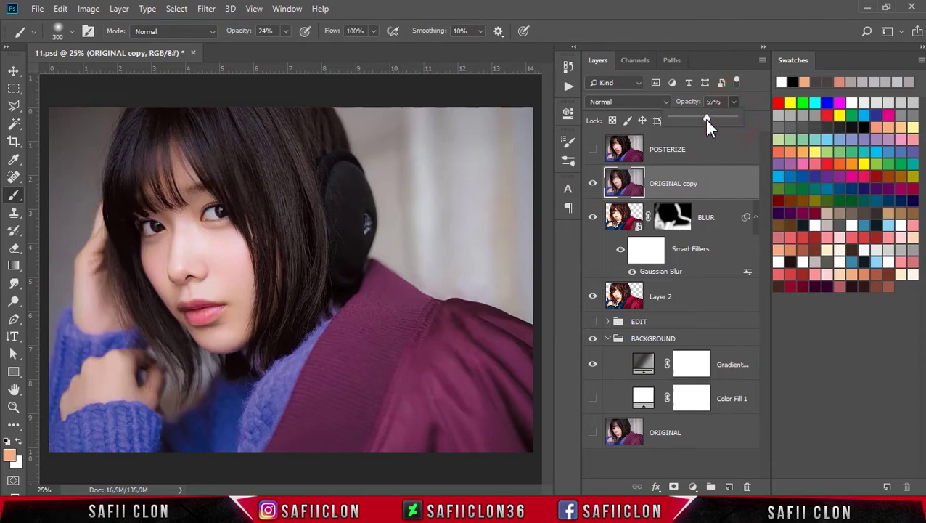
pyautogui.moveTo(702, 121); pyautogui.dragTo(702, 120)
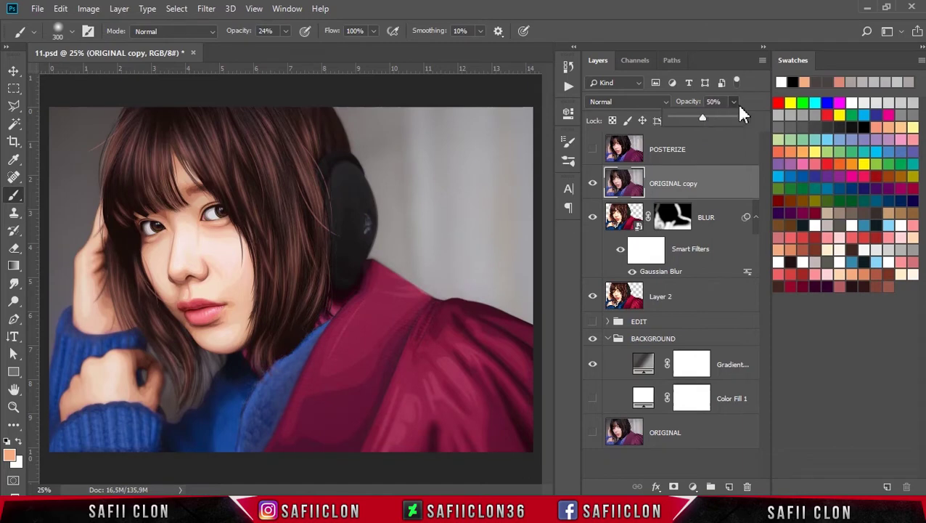
pyautogui.click(757, 108)
pyautogui.click(691, 183)
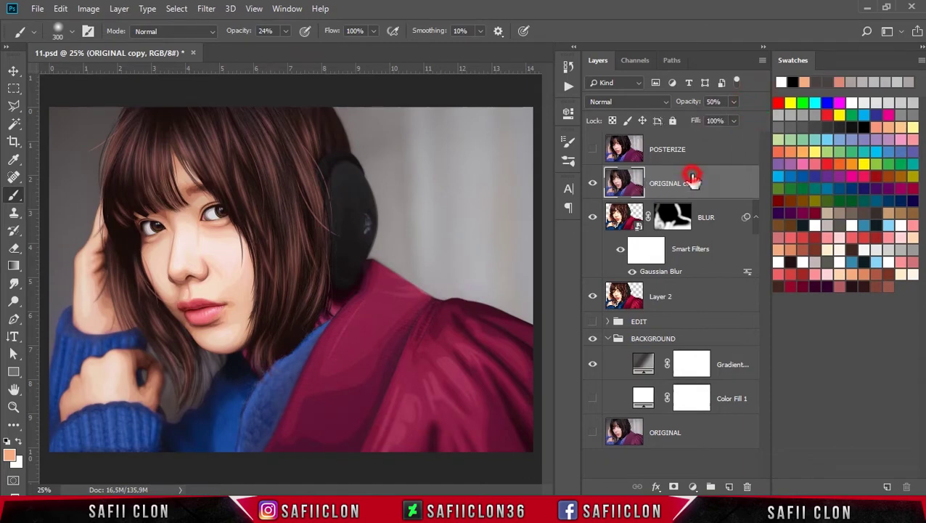
# - Add a white layer mask to ORIGINAL copy and set the Brush to 500 px
pyautogui.click(674, 486)
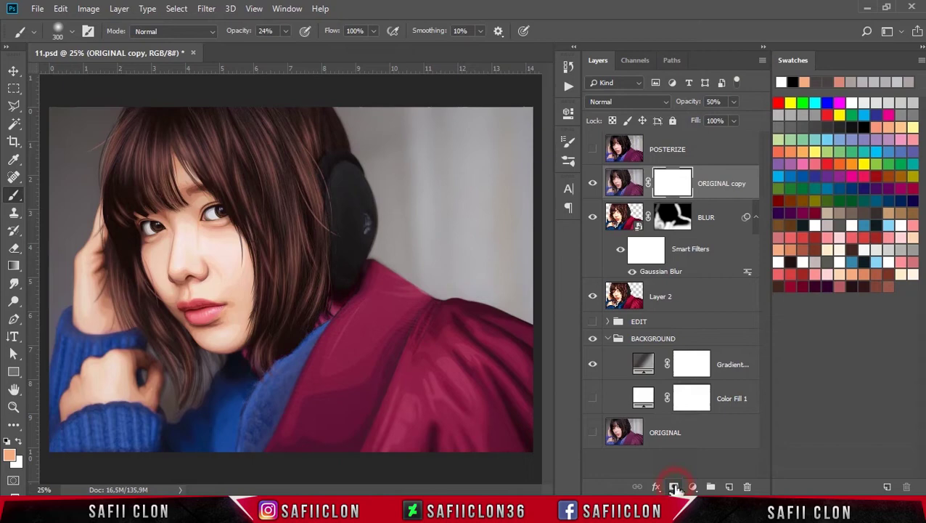
pyautogui.click(672, 180)
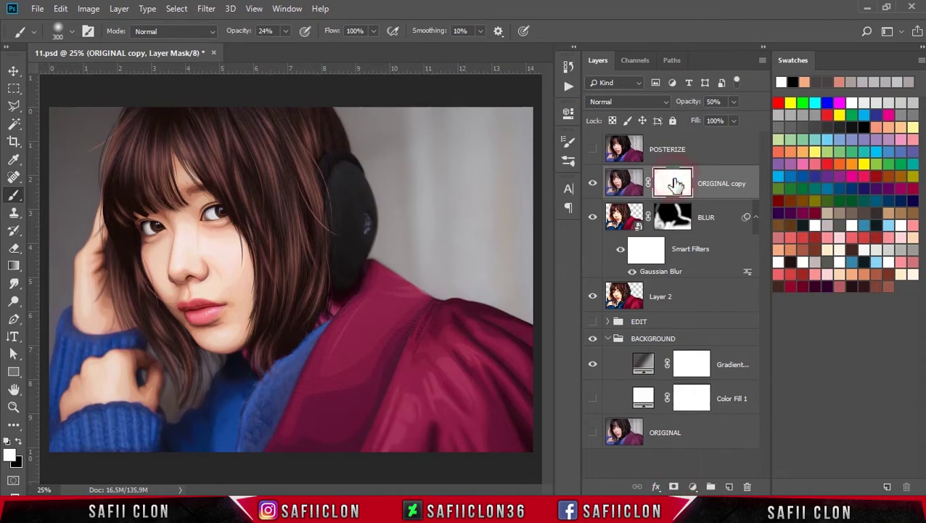
pyautogui.rightClick(13, 196)
pyautogui.click(69, 194)
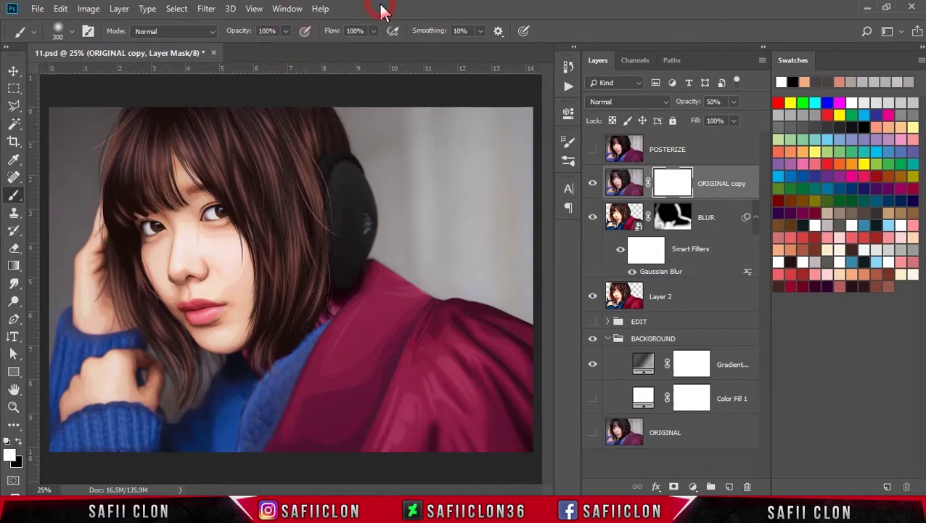
pyautogui.press(']')
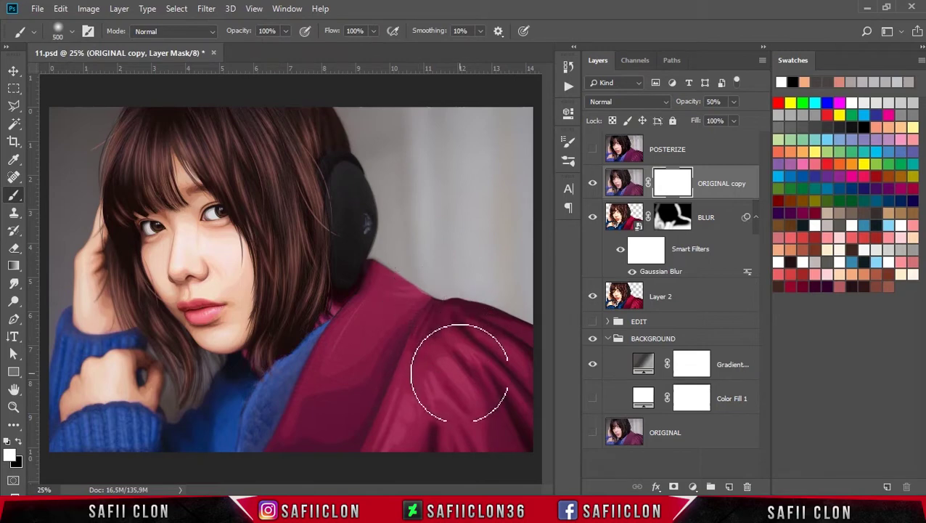
pyautogui.press(']')
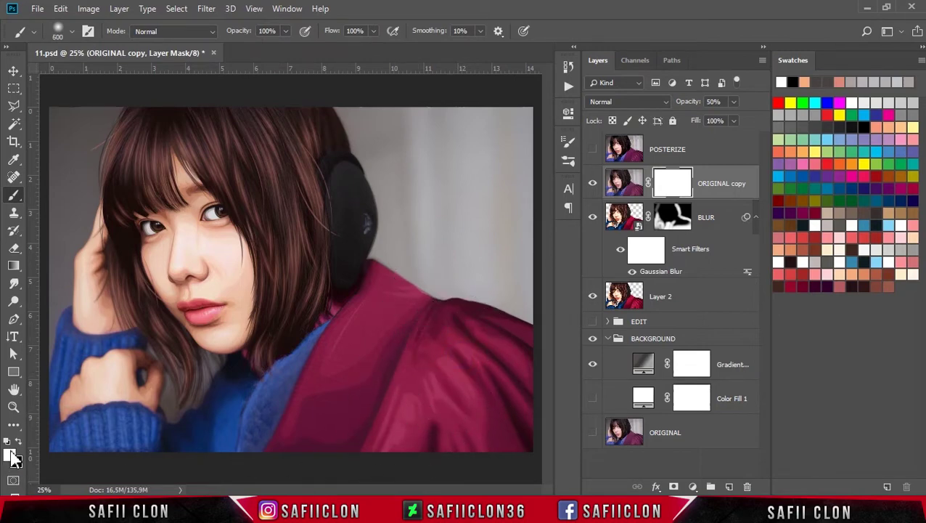
# - Mask out the photo over the red jacket and, at 22% opacity, the grey background near the earmuff
pyautogui.click(18, 443)
pyautogui.moveTo(341, 384)
pyautogui.mouseDown()
pyautogui.moveTo(444, 372)
pyautogui.moveTo(497, 413)
pyautogui.moveTo(390, 339)
pyautogui.moveTo(304, 414)
pyautogui.moveTo(234, 414)
pyautogui.moveTo(149, 438)
pyautogui.moveTo(107, 374)
pyautogui.moveTo(76, 217)
pyautogui.moveTo(109, 370)
pyautogui.mouseUp()
pyautogui.press('[')
pyautogui.press('[')
pyautogui.press(']')
pyautogui.moveTo(286, 30); pyautogui.dragTo(232, 55)
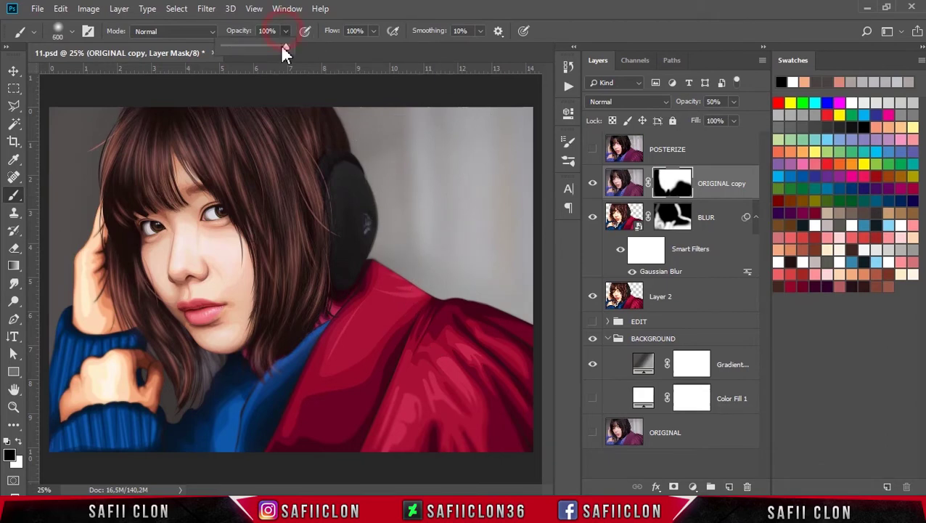
pyautogui.moveTo(402, 158); pyautogui.dragTo(438, 264)
pyautogui.moveTo(490, 145)
pyautogui.mouseDown()
pyautogui.moveTo(502, 258)
pyautogui.moveTo(538, 315)
pyautogui.mouseUp()
# - At full opacity, mask the photo to bring back the painted hair, including the left strands
pyautogui.moveTo(291, 32); pyautogui.dragTo(339, 48)
pyautogui.press('[')
pyautogui.press('[')
pyautogui.press('[')
pyautogui.moveTo(287, 118)
pyautogui.mouseDown()
pyautogui.moveTo(203, 114)
pyautogui.moveTo(305, 310)
pyautogui.moveTo(265, 356)
pyautogui.moveTo(169, 347)
pyautogui.moveTo(186, 376)
pyautogui.moveTo(221, 368)
pyautogui.moveTo(180, 351)
pyautogui.mouseUp()
pyautogui.press('[')
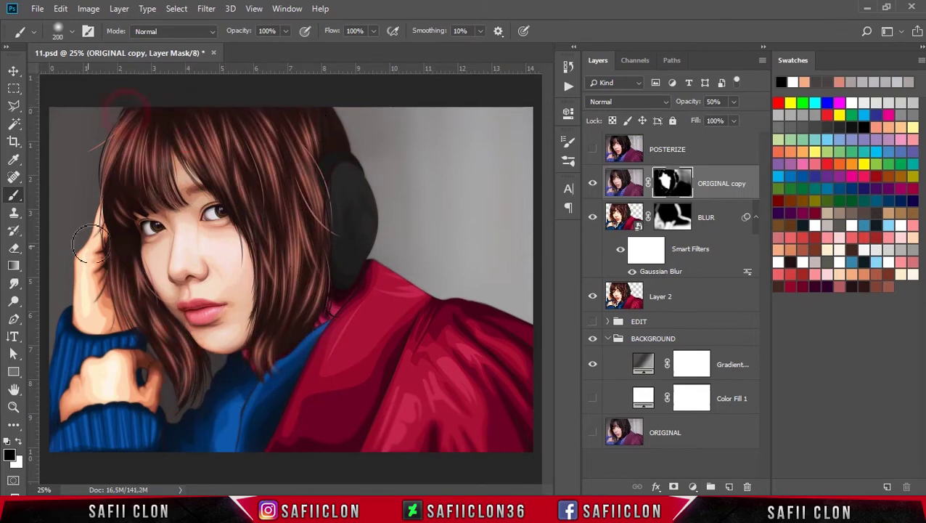
pyautogui.moveTo(149, 332); pyautogui.dragTo(140, 167)
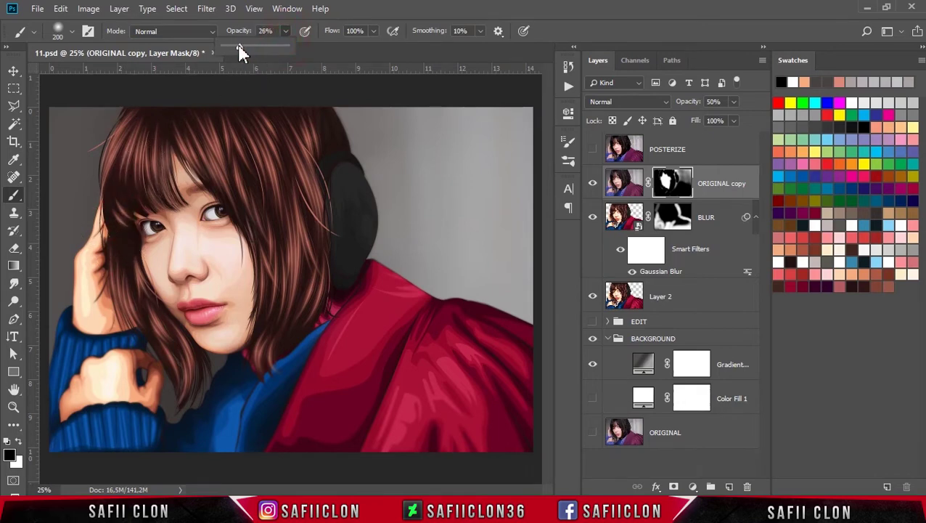
# - At low opacity, softly reveal photo detail across the forehead, cheek and under the eye
pyautogui.moveTo(232, 45); pyautogui.dragTo(229, 45)
pyautogui.click(355, 32)
pyautogui.press(']')
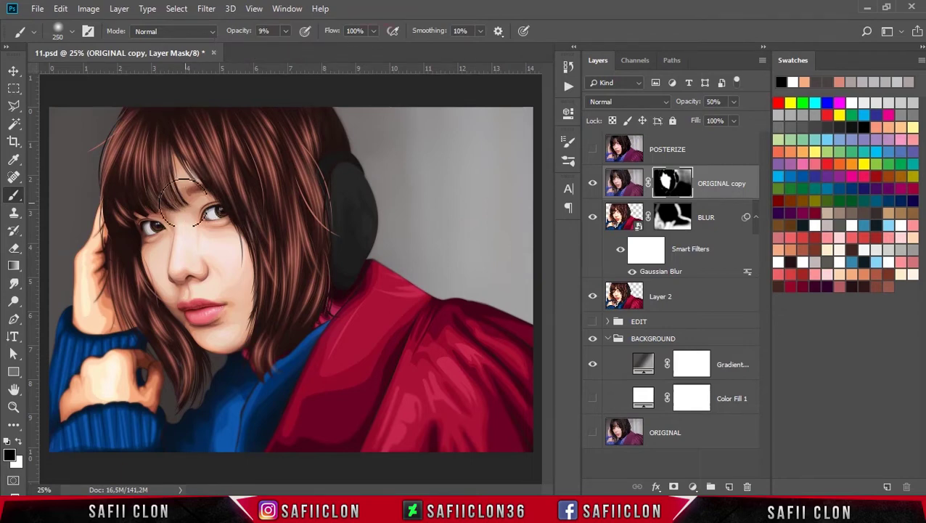
pyautogui.moveTo(173, 204)
pyautogui.mouseDown()
pyautogui.moveTo(155, 200)
pyautogui.moveTo(195, 235)
pyautogui.mouseUp()
pyautogui.moveTo(207, 269); pyautogui.dragTo(234, 281)
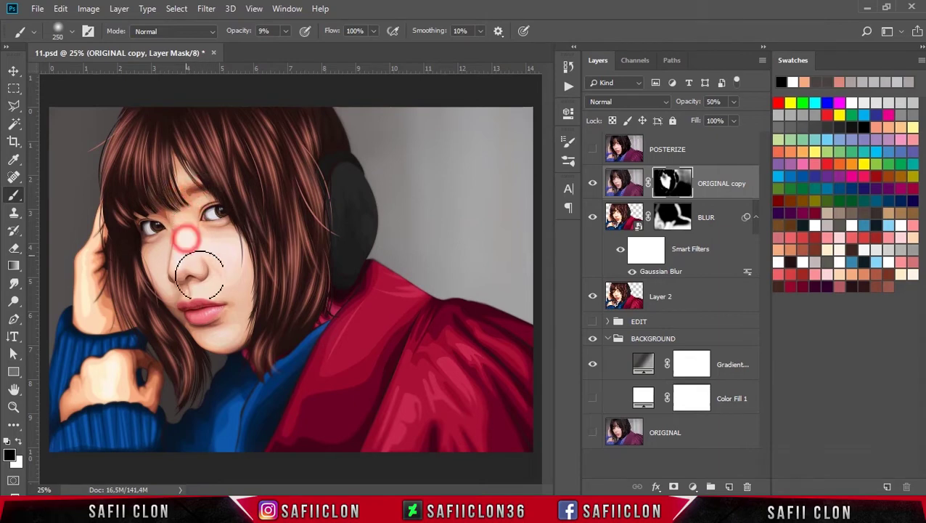
pyautogui.press('[')
pyautogui.press('[')
pyautogui.press('[')
pyautogui.moveTo(149, 233)
pyautogui.mouseDown()
pyautogui.moveTo(134, 221)
pyautogui.moveTo(146, 242)
pyautogui.mouseUp()
# - Softly reveal photo detail on the nose, upper lip and hair by the neck
pyautogui.click(285, 32)
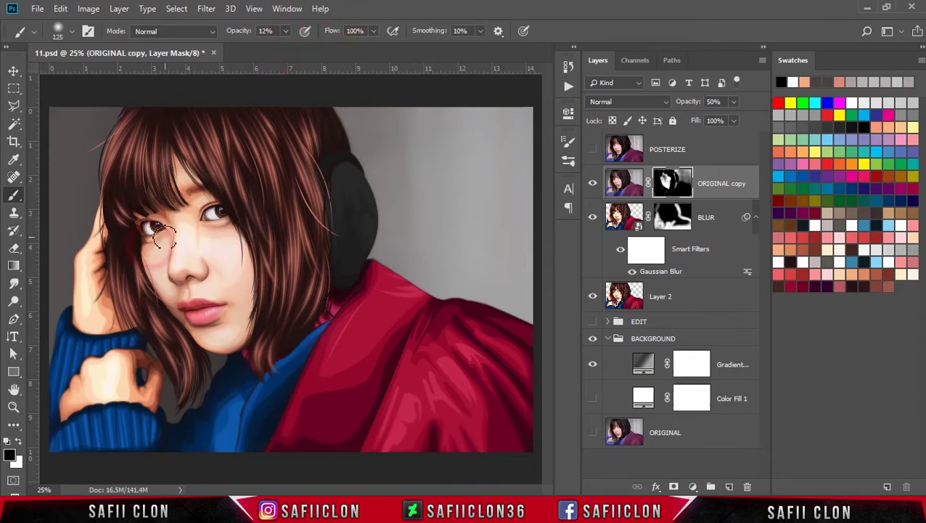
pyautogui.press(']')
pyautogui.press(']')
pyautogui.moveTo(170, 285)
pyautogui.mouseDown()
pyautogui.moveTo(211, 320)
pyautogui.moveTo(236, 324)
pyautogui.mouseUp()
pyautogui.press('[')
pyautogui.press('[')
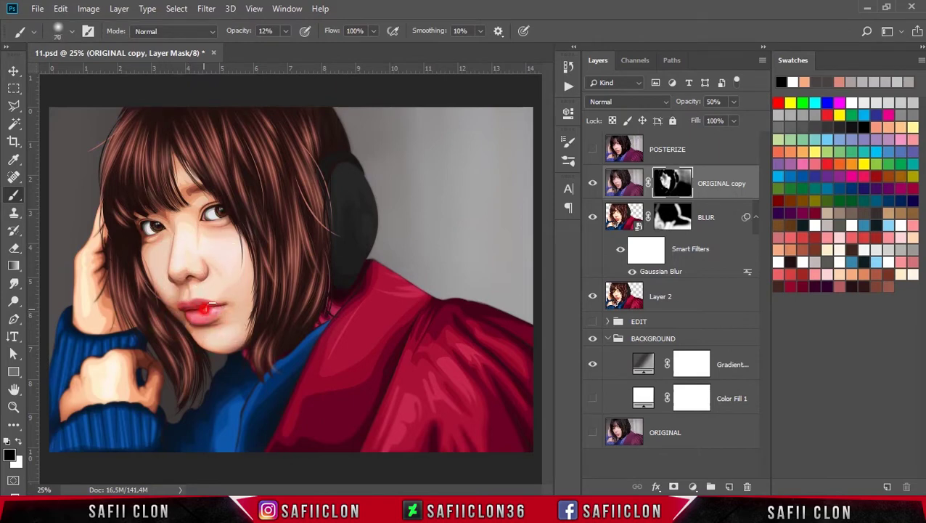
pyautogui.moveTo(189, 254); pyautogui.dragTo(272, 321)
pyautogui.press(']')
pyautogui.press(']')
pyautogui.press(']')
# - Toggle the ORIGINAL copy layer on and off to compare the blended result
pyautogui.click(592, 183)
pyautogui.click(592, 182)
pyautogui.moveTo(267, 241)
pyautogui.mouseDown()
pyautogui.moveTo(138, 302)
pyautogui.moveTo(124, 244)
pyautogui.mouseUp()
pyautogui.click(593, 185)
pyautogui.click(592, 183)
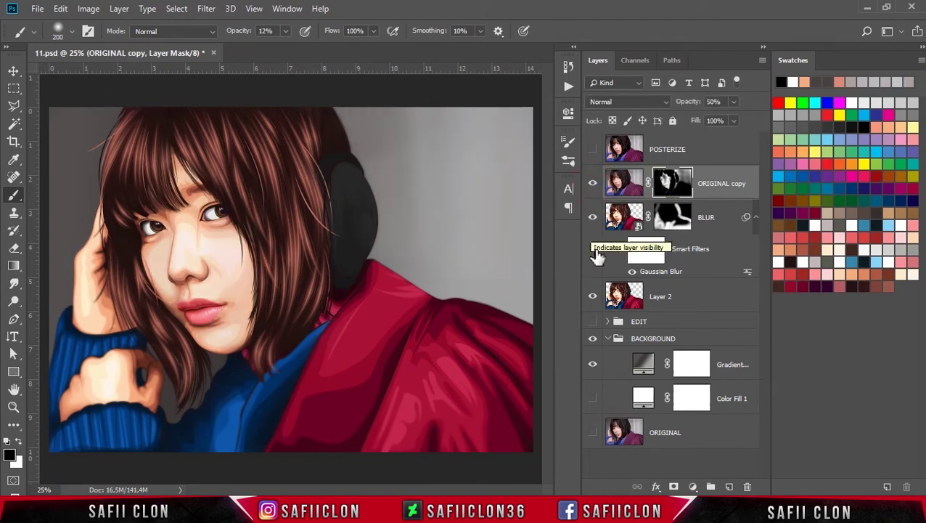
# - Select BLUR and set the Pen tool to Shape mode with the New Layer path operation
pyautogui.click(714, 216)
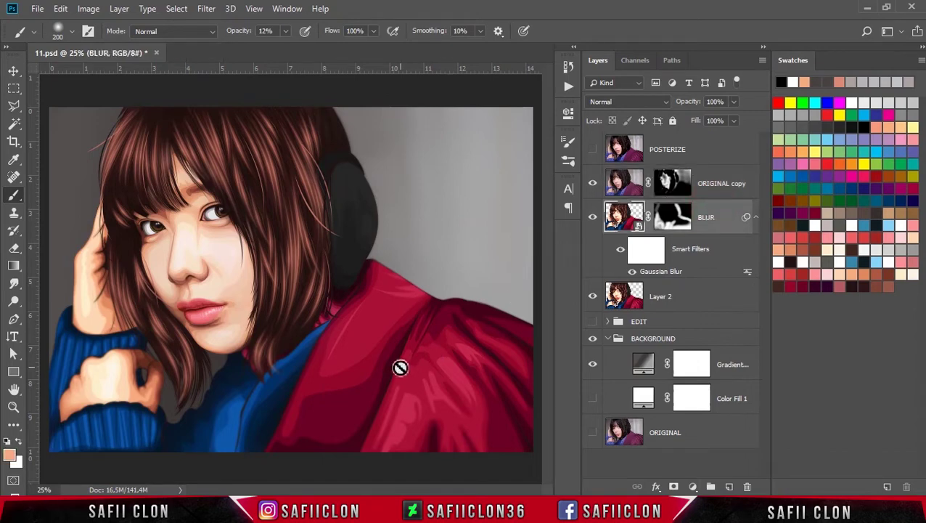
pyautogui.click(13, 318)
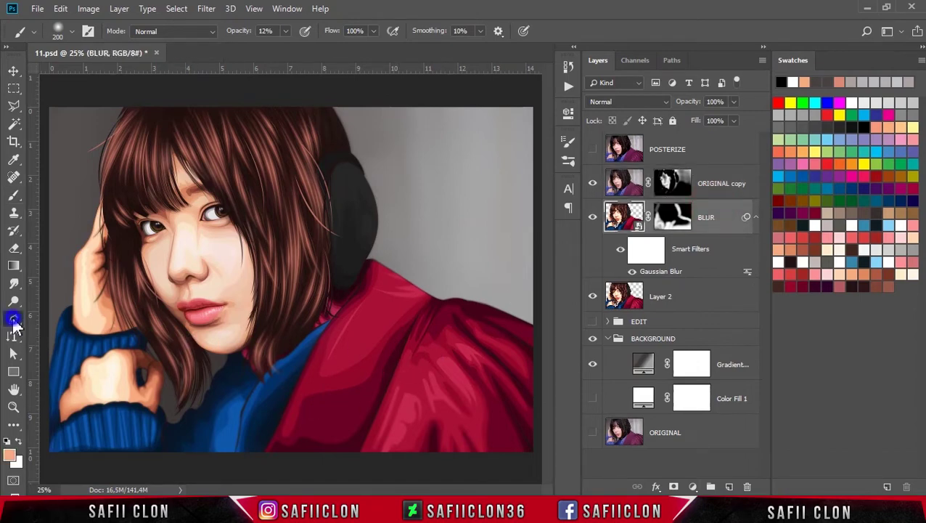
pyautogui.click(83, 319)
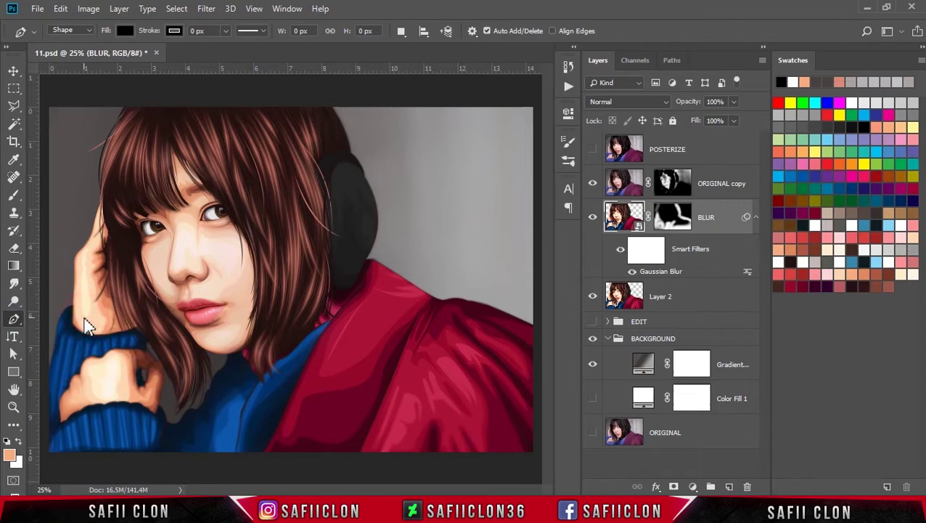
pyautogui.click(82, 33)
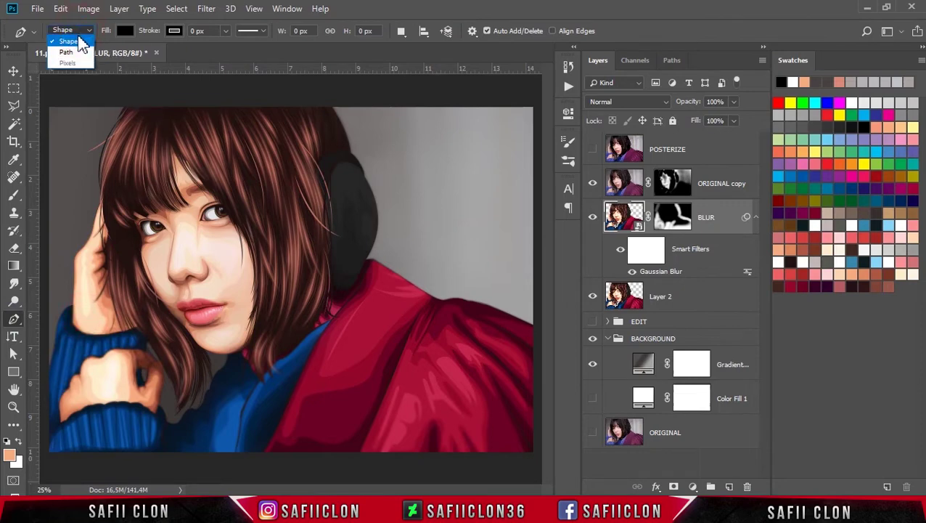
pyautogui.click(70, 43)
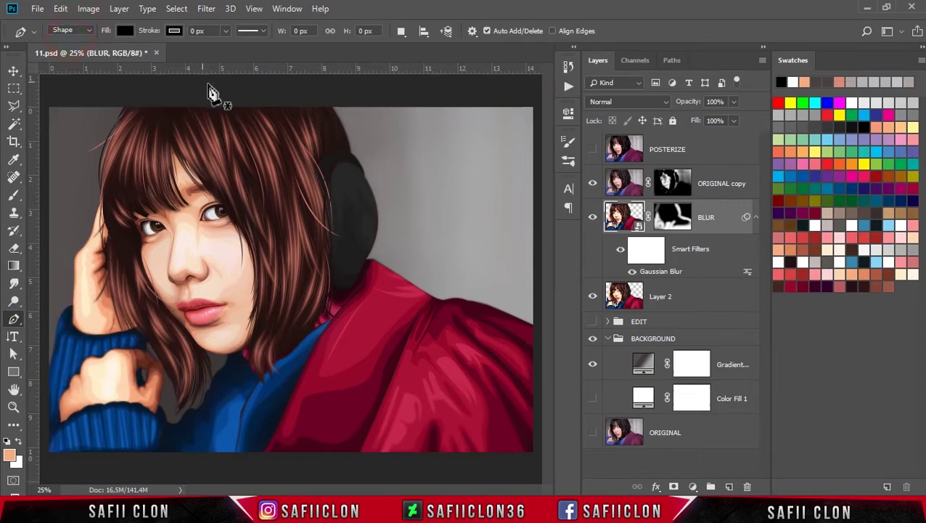
pyautogui.click(402, 32)
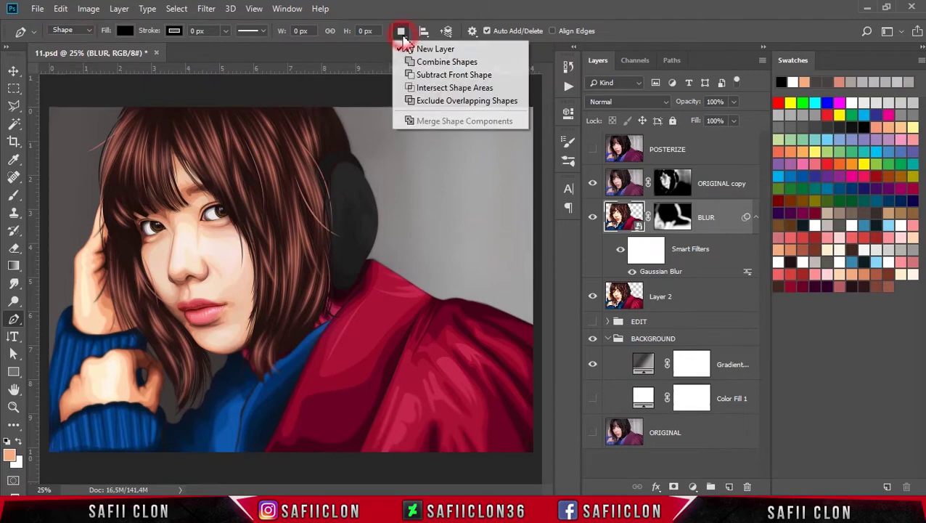
pyautogui.click(436, 49)
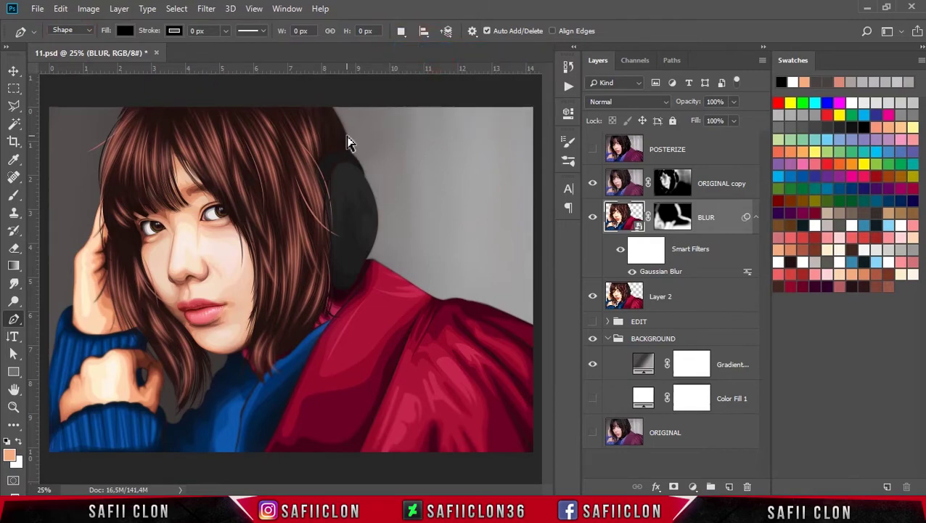
# - Zoom to 100% on the eyes and show the POSTERIZE layer as a tracing guide
pyautogui.scroll(1, 349, 141)
pyautogui.scroll(1, 348, 142)
pyautogui.scroll(1, 348, 141)
pyautogui.scroll(1, 348, 141)
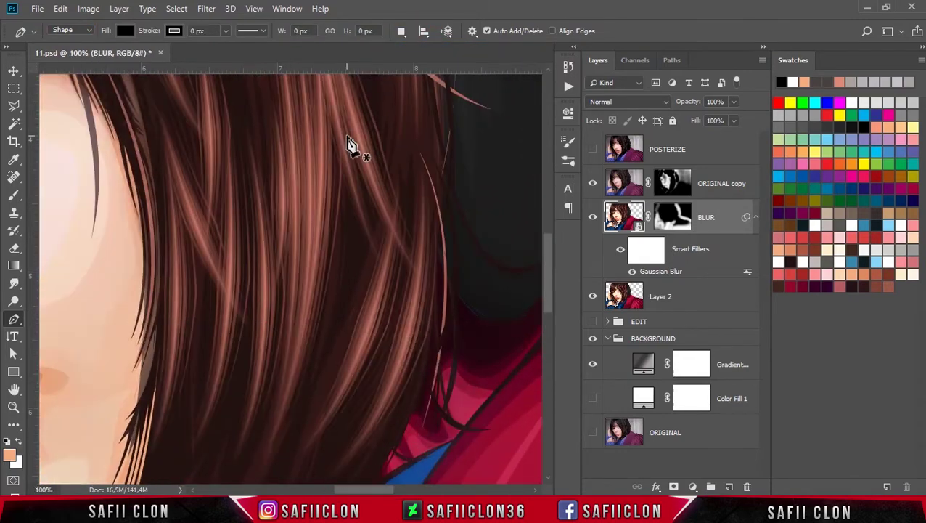
pyautogui.moveTo(392, 490); pyautogui.dragTo(347, 490)
pyautogui.scroll(3, 345, 269)
pyautogui.scroll(3, 352, 252)
pyautogui.scroll(3, 358, 265)
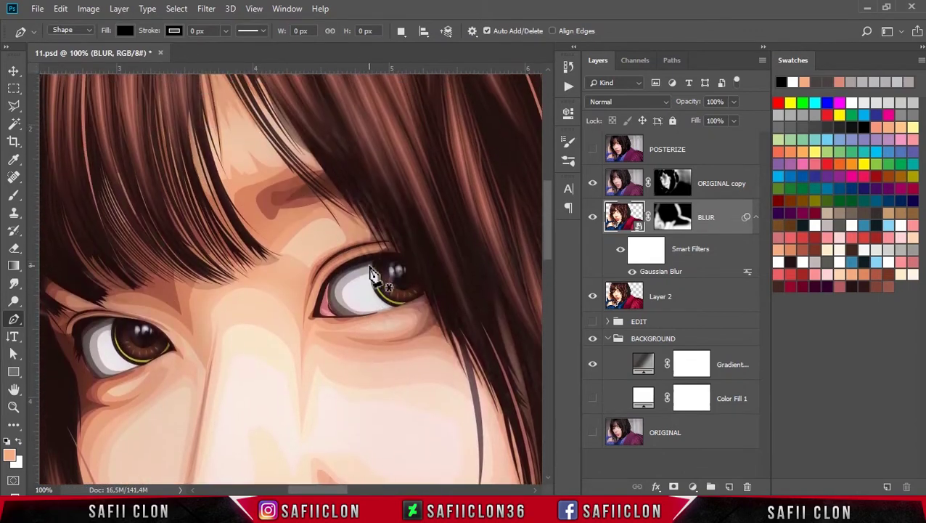
pyautogui.scroll(2, 374, 276)
pyautogui.scroll(2, 378, 279)
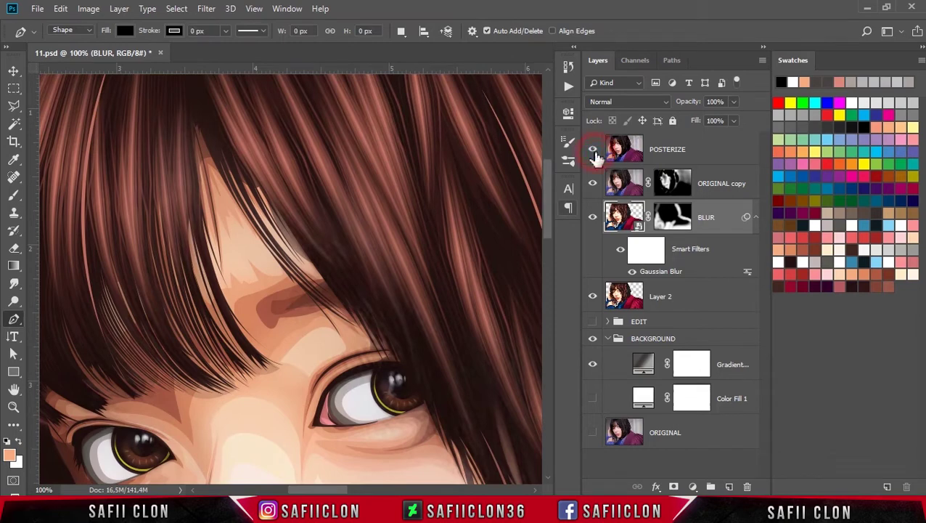
pyautogui.click(593, 150)
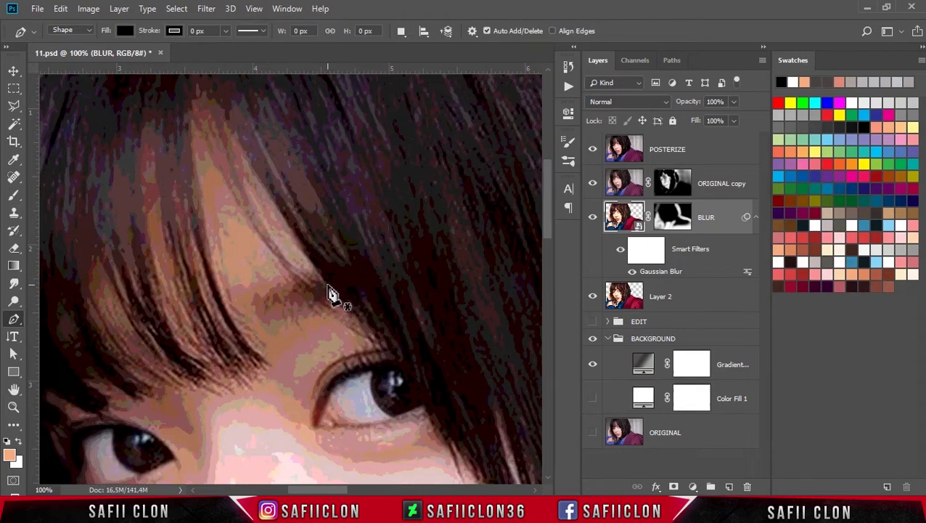
pyautogui.click(328, 288)
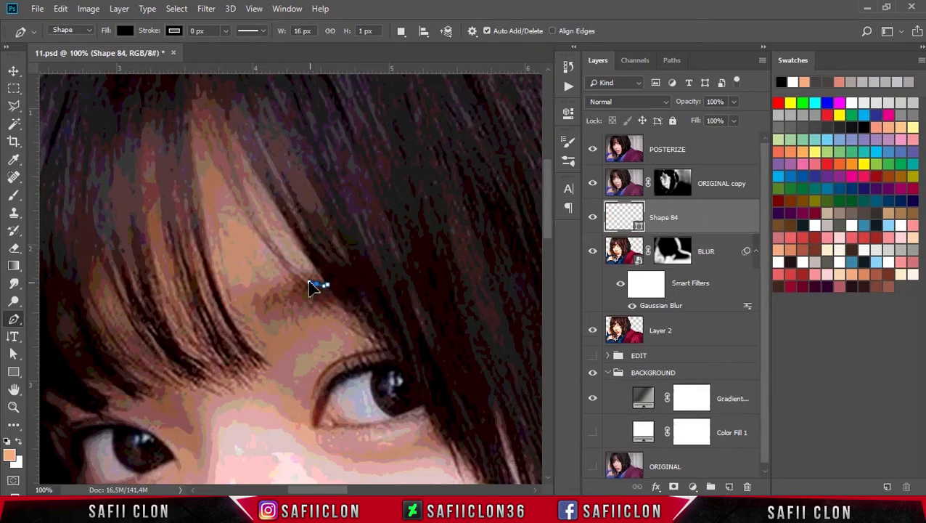
# - Trace a closed eyebrow outline, Shape 84, above the right-hand eye with the Pen tool
pyautogui.keyDown('alt'); pyautogui.scroll(1, 315, 294); pyautogui.keyUp('alt')
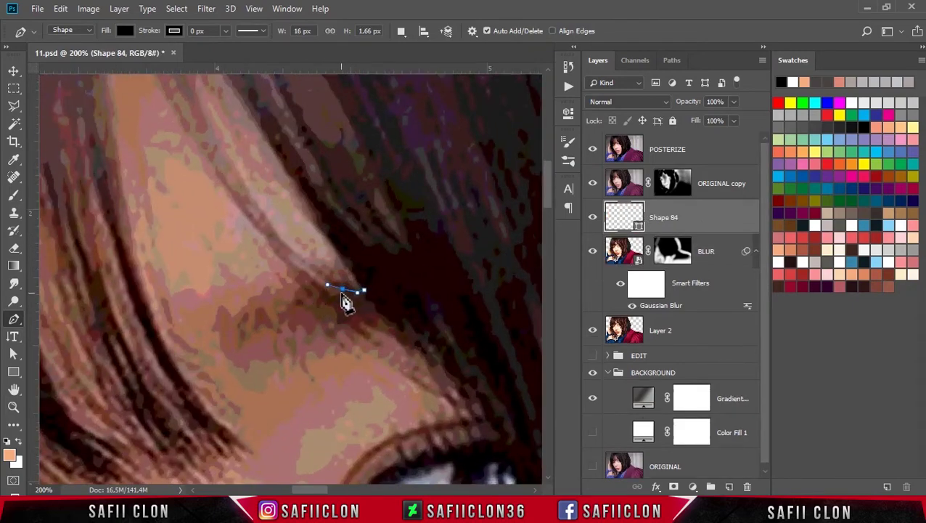
pyautogui.click(301, 300)
pyautogui.moveTo(274, 302)
pyautogui.mouseDown()
pyautogui.moveTo(251, 310)
pyautogui.moveTo(222, 350)
pyautogui.mouseUp()
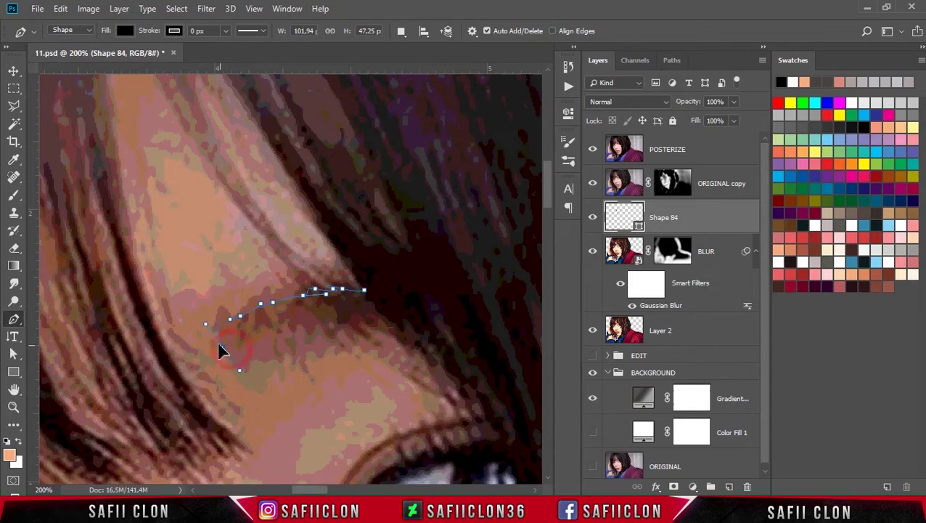
pyautogui.click(251, 357)
pyautogui.moveTo(305, 344); pyautogui.dragTo(280, 336)
pyautogui.moveTo(339, 325); pyautogui.dragTo(407, 337)
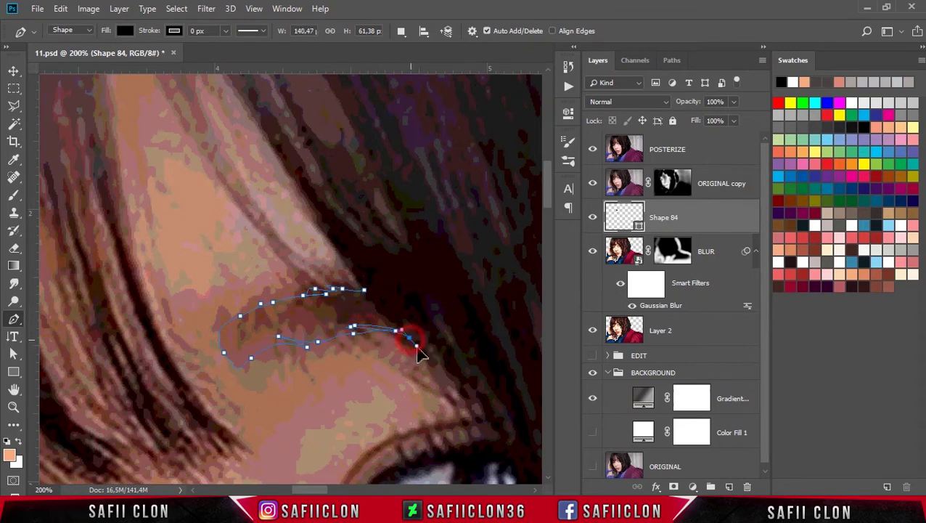
pyautogui.moveTo(406, 302); pyautogui.dragTo(364, 269)
pyautogui.click(405, 302)
pyautogui.click(364, 290)
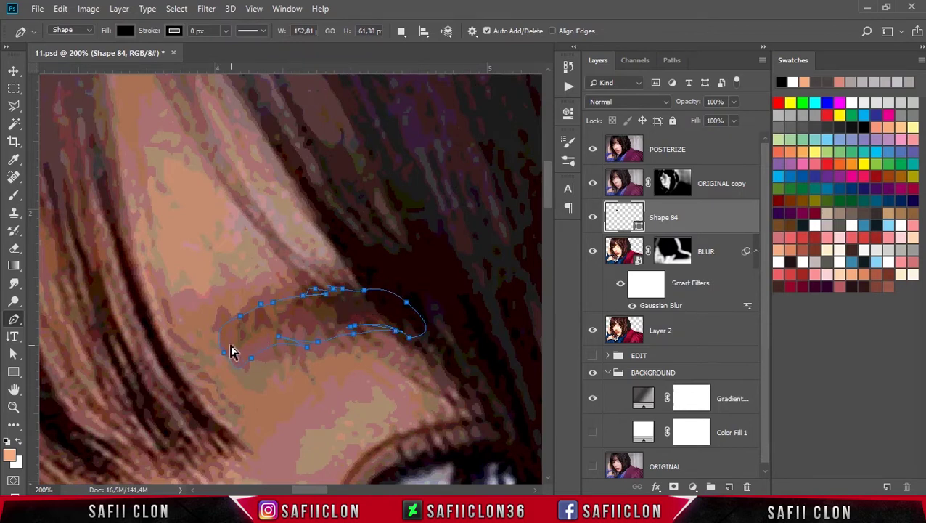
# - Scale the eyebrow shape up to about 117%, nudge it into place and commit
pyautogui.hotkey('ctrl', 't')
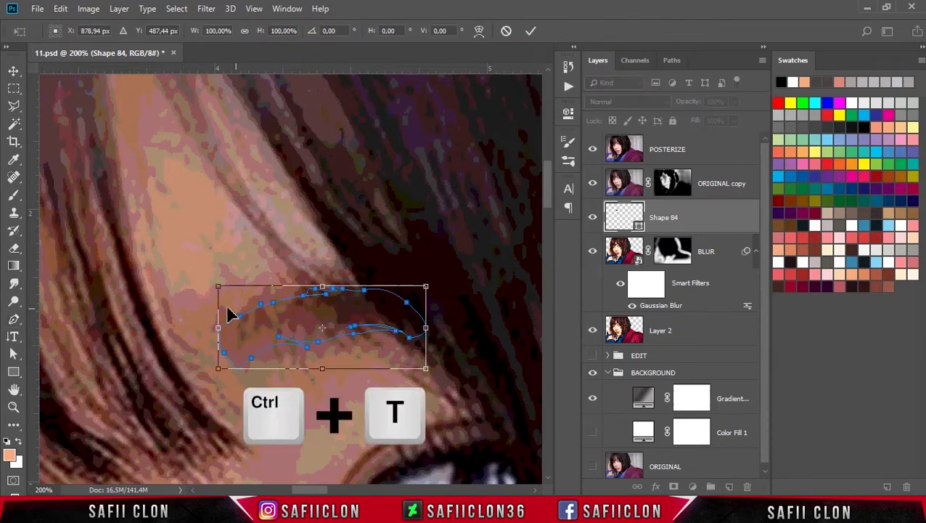
pyautogui.moveTo(215, 287); pyautogui.dragTo(194, 288)
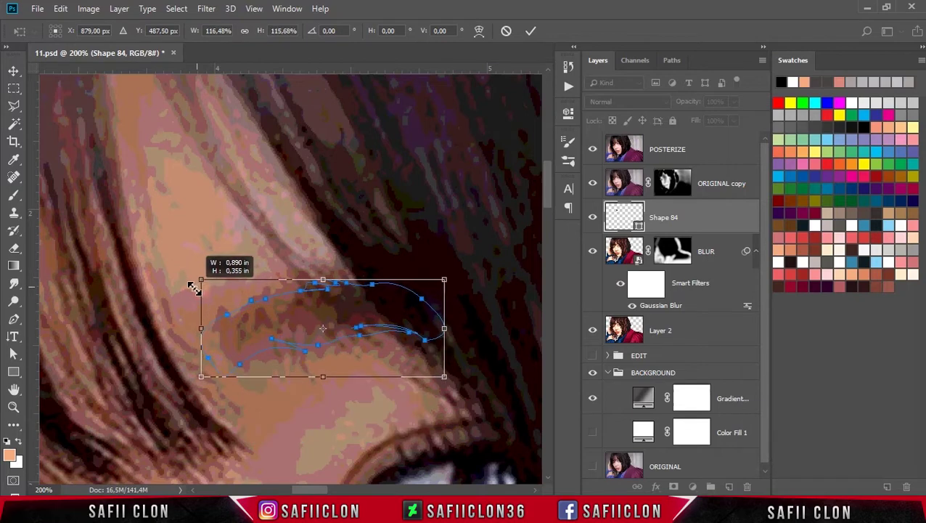
pyautogui.moveTo(341, 331); pyautogui.dragTo(347, 322)
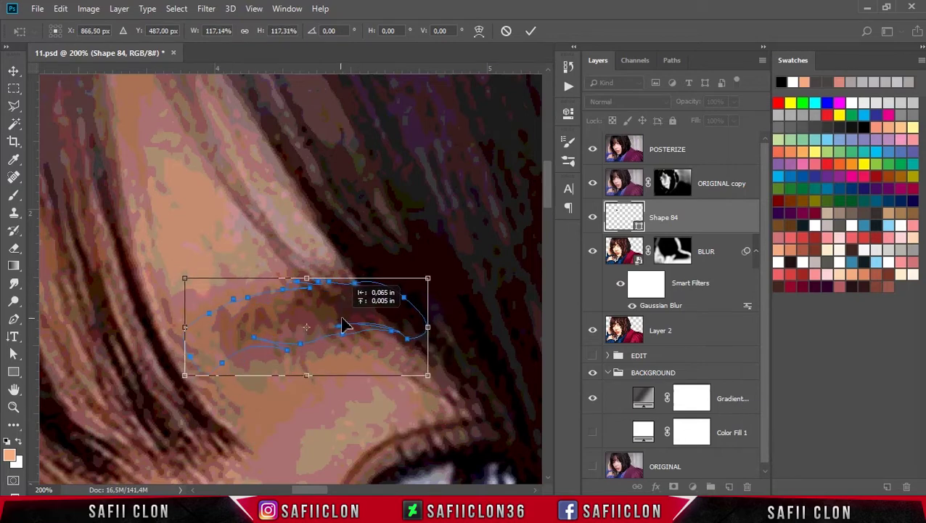
pyautogui.moveTo(347, 322); pyautogui.dragTo(365, 312)
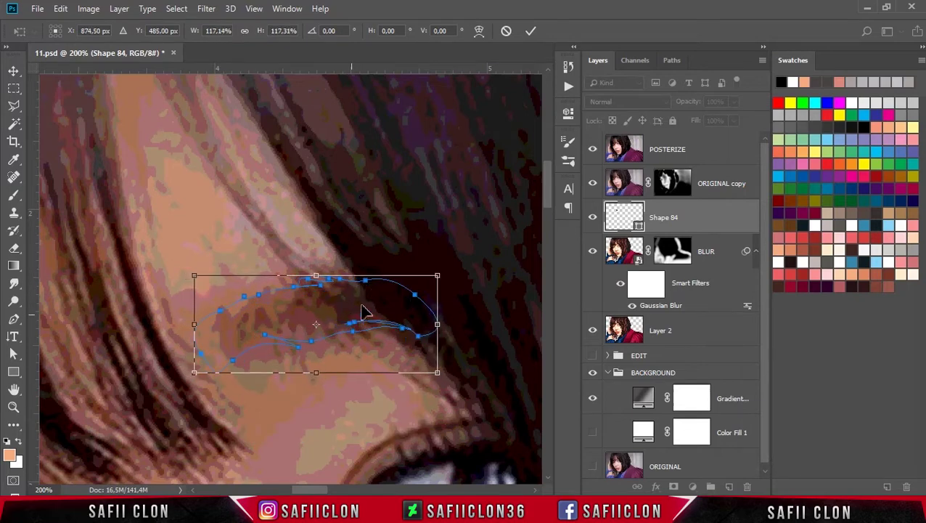
pyautogui.click(531, 30)
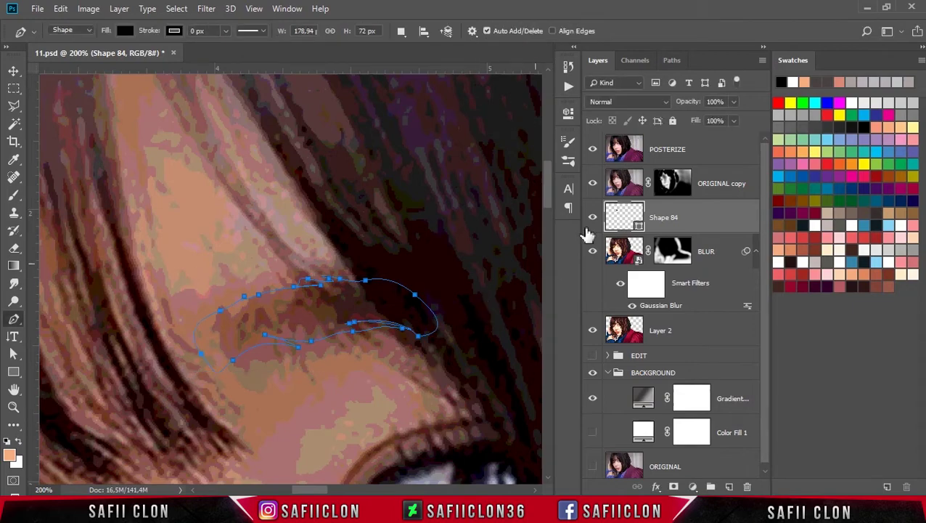
# - Hide the POSTERIZE layer and frame the eyebrow at 100% zoom
pyautogui.click(592, 153)
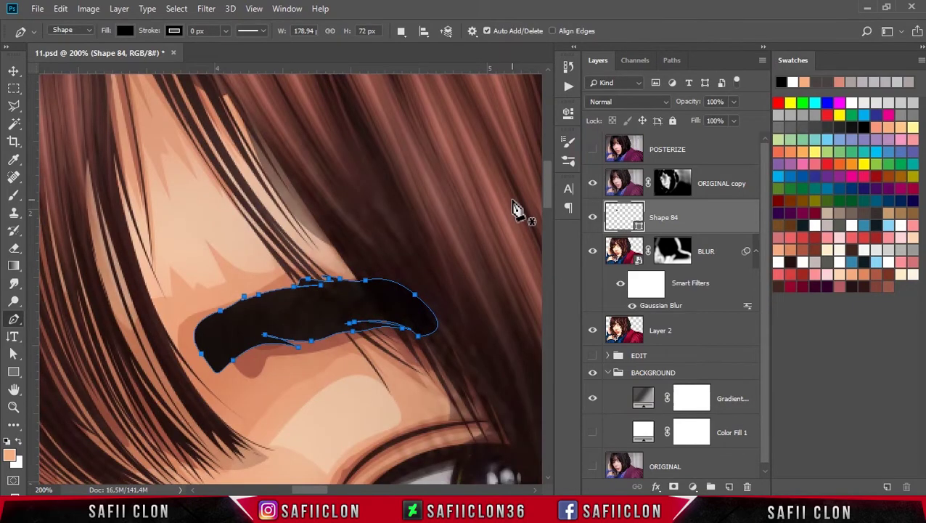
pyautogui.hotkey('ctrl', '-')
pyautogui.hotkey('ctrl', '-')
pyautogui.hotkey('ctrl', '-')
pyautogui.hotkey('ctrl', '+')
pyautogui.hotkey('ctrl', '+')
# - Set Shape 84's fill to dark brown #21110f, sampled from the hair
pyautogui.doubleClick(639, 227)
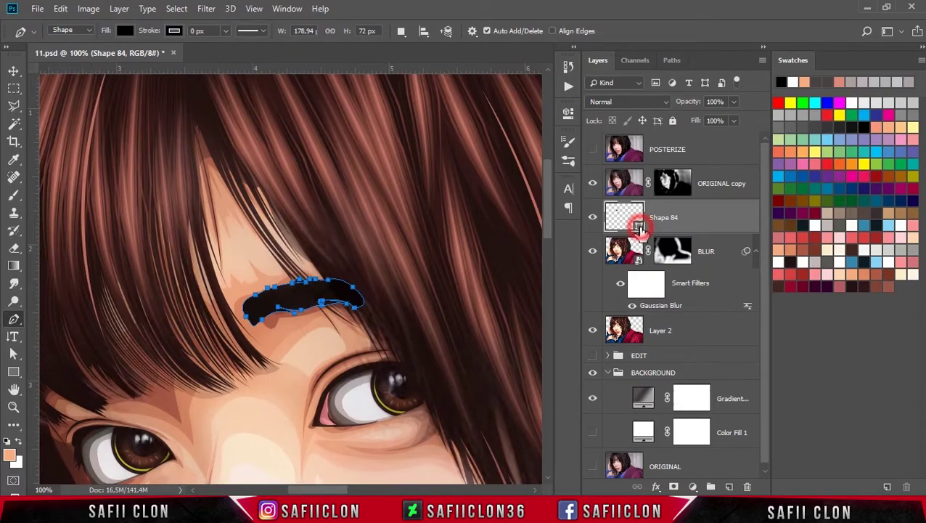
pyautogui.moveTo(734, 99)
pyautogui.mouseDown()
pyautogui.moveTo(480, 57)
pyautogui.moveTo(559, 45)
pyautogui.mouseUp()
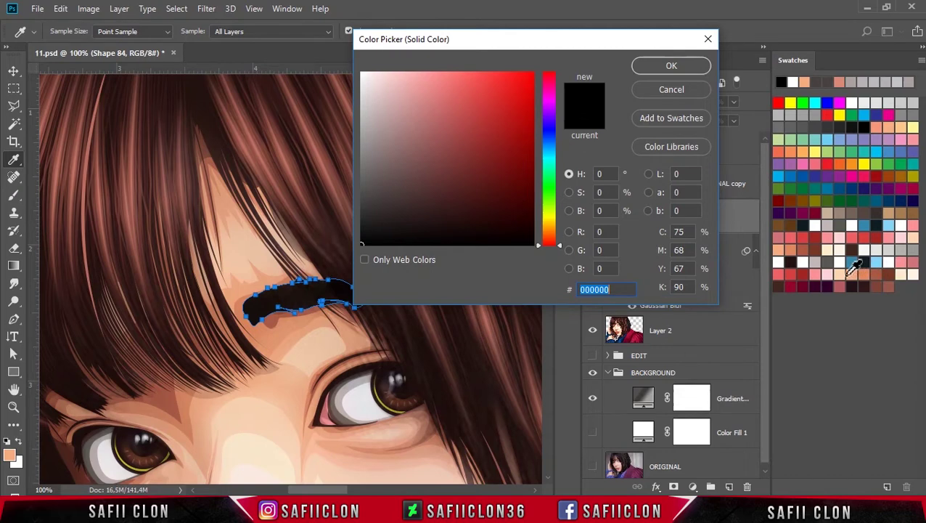
pyautogui.click(796, 263)
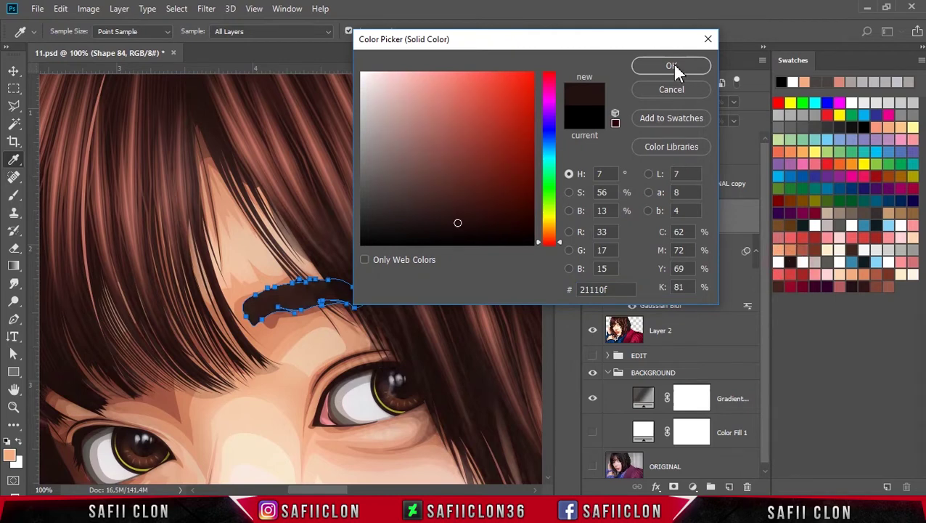
pyautogui.moveTo(623, 289); pyautogui.dragTo(569, 288)
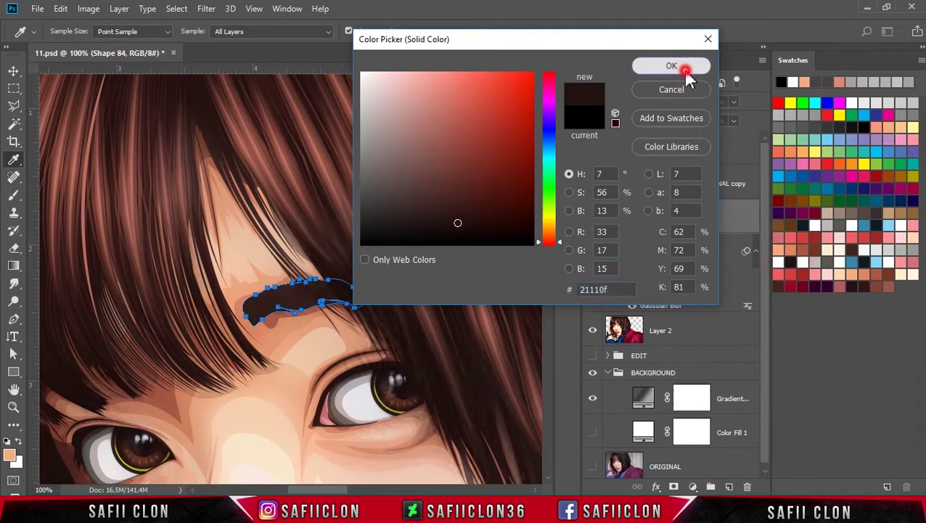
pyautogui.click(686, 73)
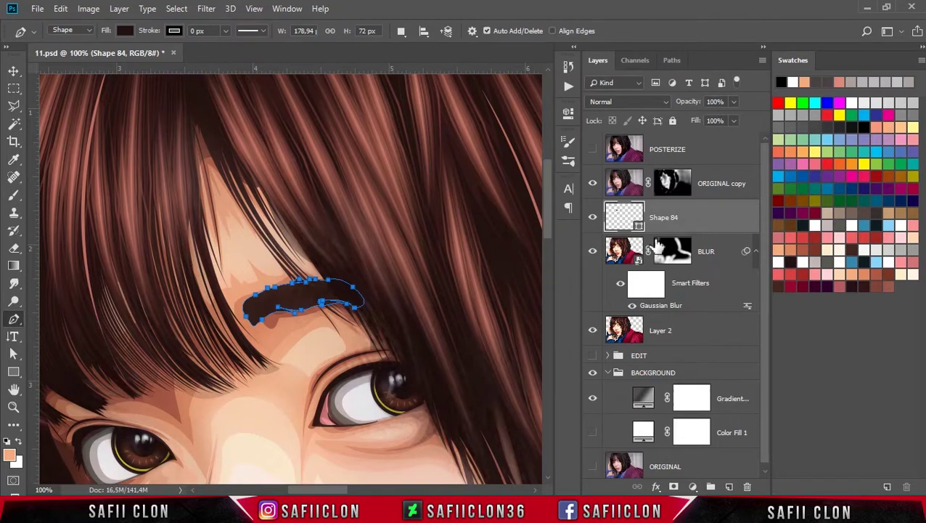
# - Toggle Shape 84 and hide the ORIGINAL copy layer to inspect the eyebrow
pyautogui.moveTo(343, 492); pyautogui.dragTo(326, 491)
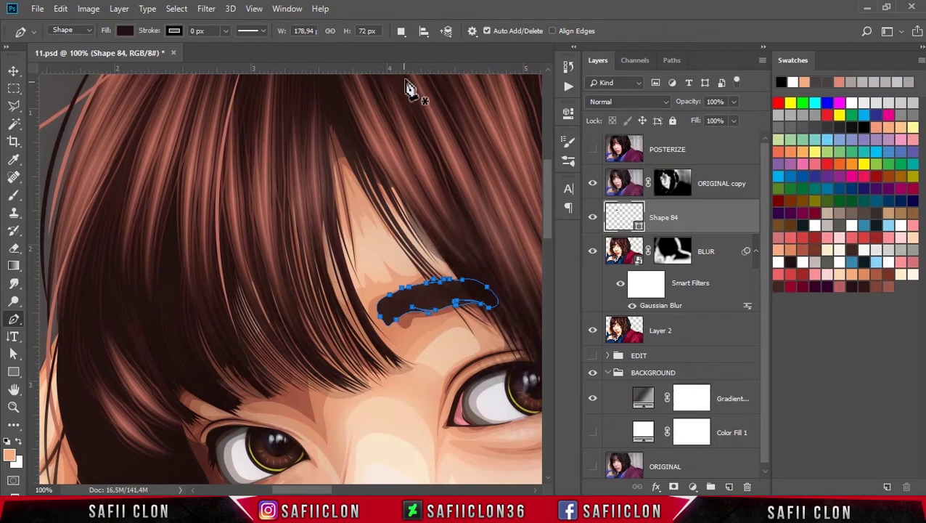
pyautogui.click(401, 31)
pyautogui.click(407, 45)
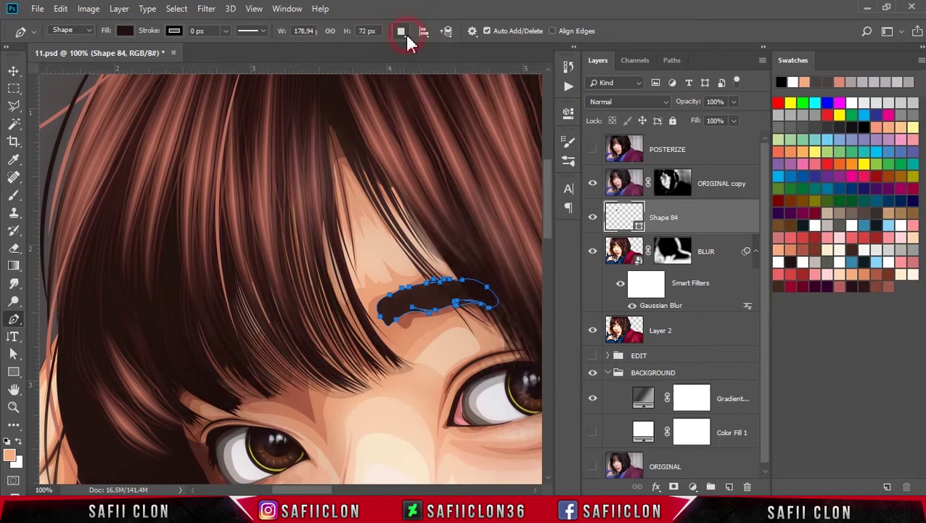
pyautogui.click(594, 217)
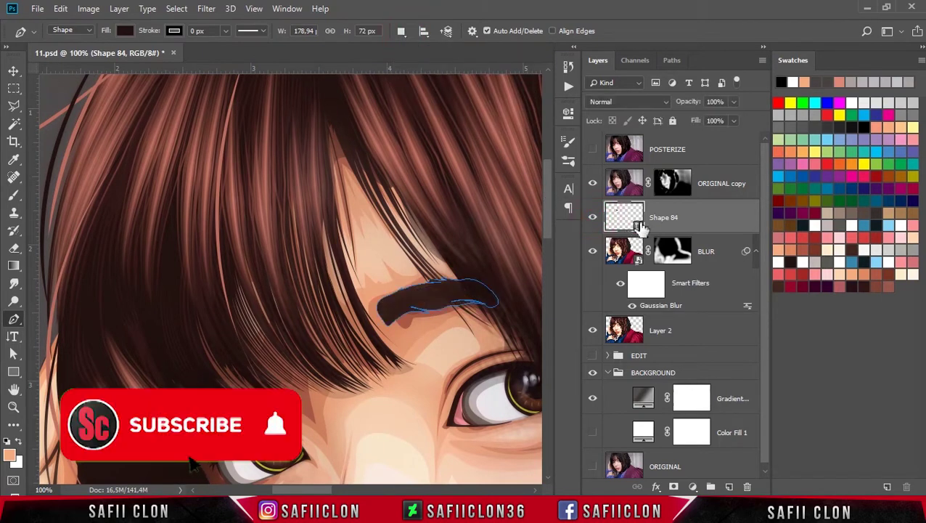
pyautogui.click(593, 183)
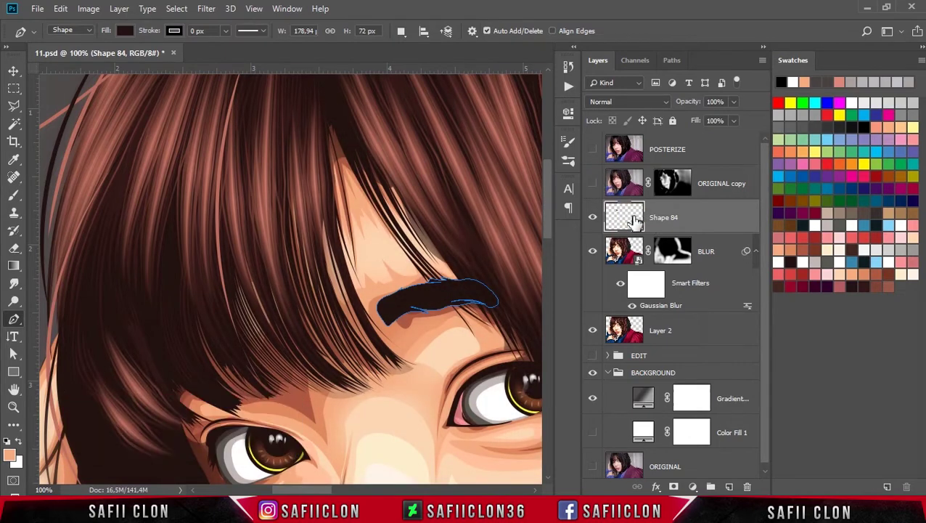
# - Add a layer mask to Shape 84 and brush it to fade the eyebrow's inner end and edges
pyautogui.click(673, 487)
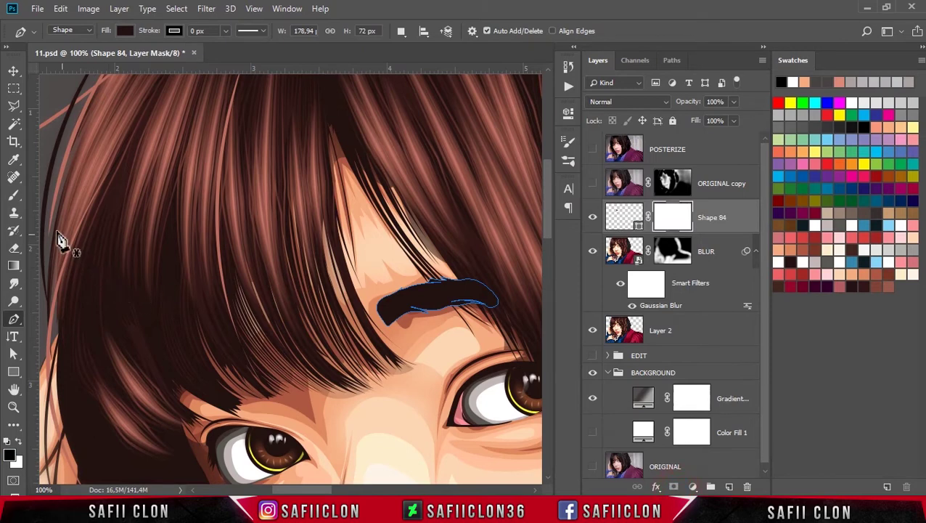
pyautogui.click(15, 194)
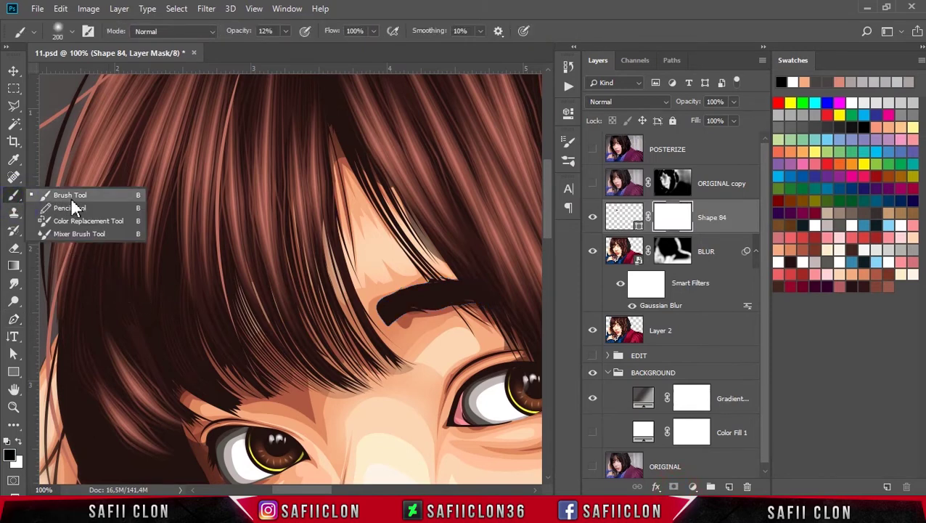
pyautogui.click(71, 196)
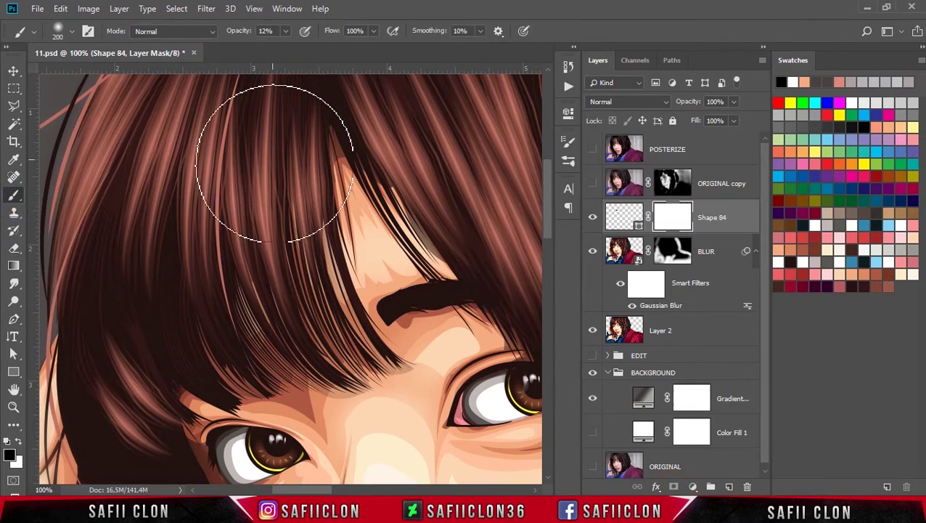
pyautogui.press('[')
pyautogui.press('[')
pyautogui.press('[')
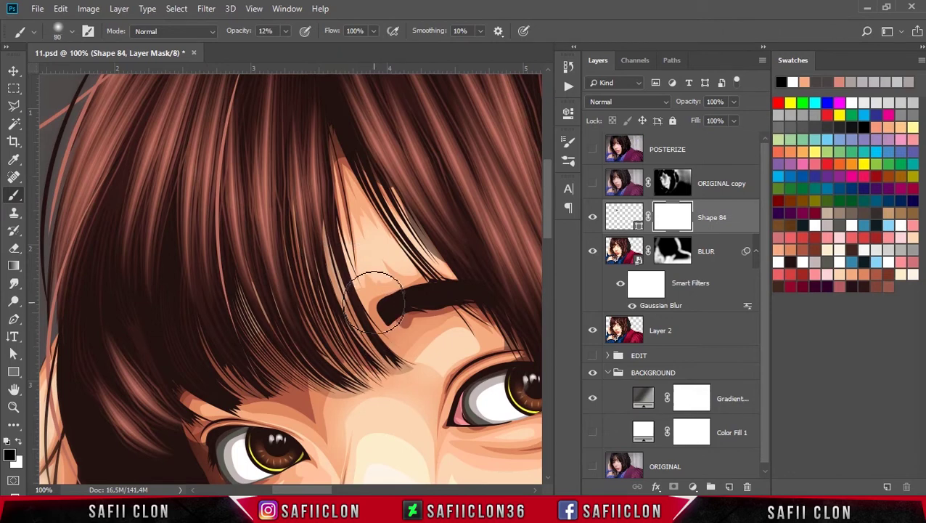
pyautogui.click(376, 299)
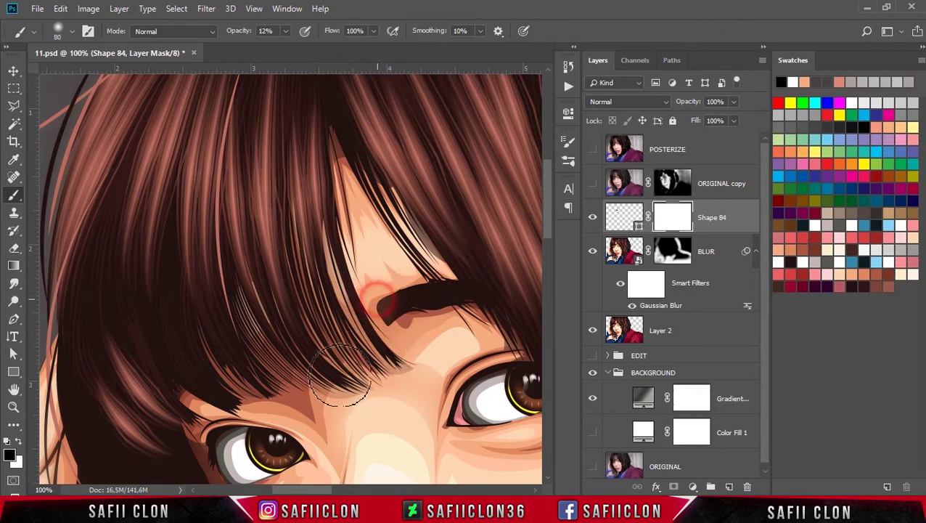
pyautogui.click(372, 331)
pyautogui.click(361, 412)
pyautogui.click(367, 294)
# - Reselect the Shape 84 layer itself and show the ORIGINAL copy layer again
pyautogui.scroll(-3, 362, 399)
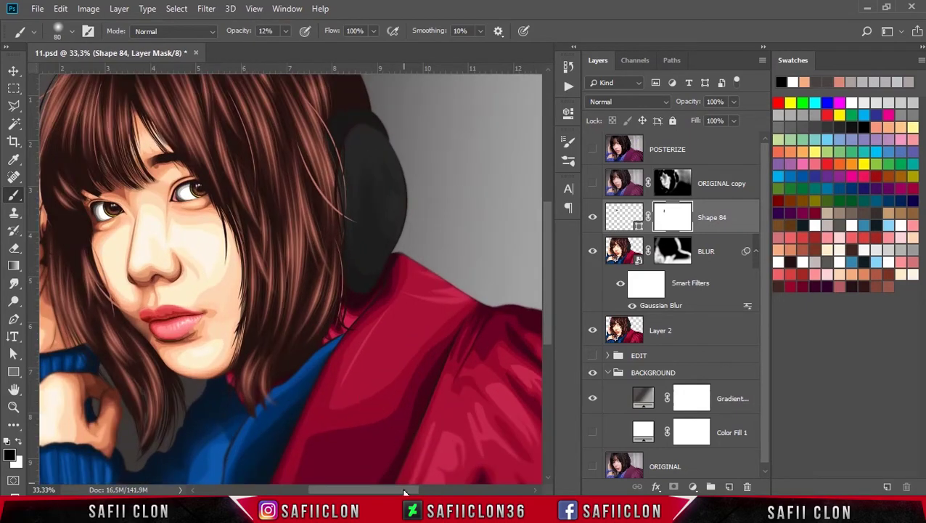
pyautogui.hscroll(-3, 404, 478)
pyautogui.scroll(2, 344, 388)
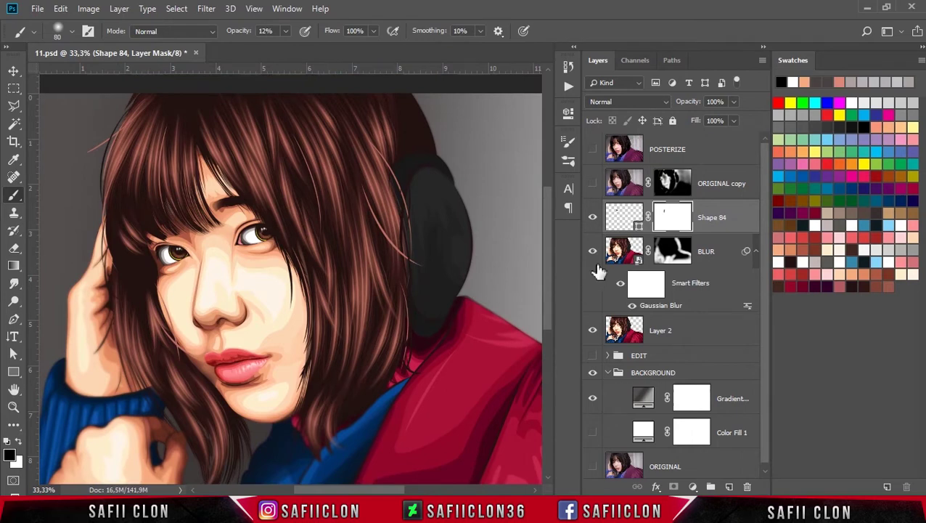
pyautogui.click(626, 219)
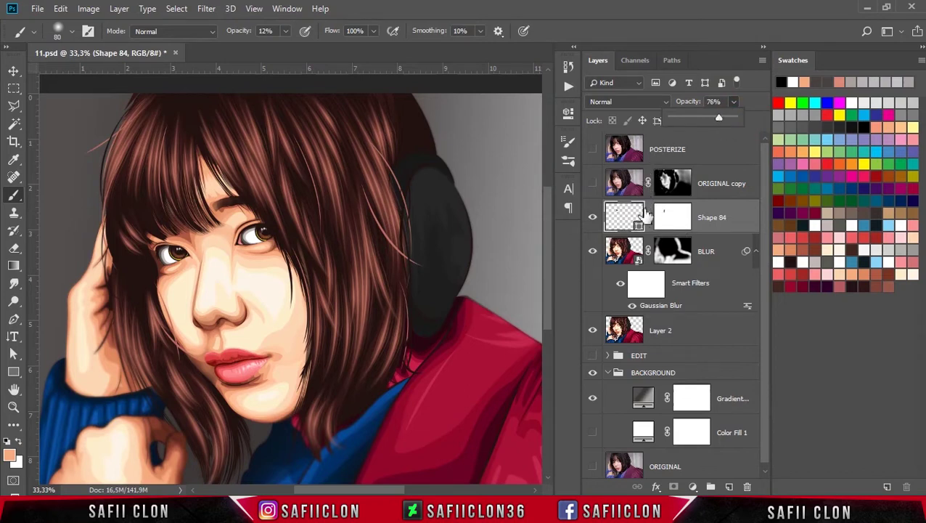
pyautogui.click(594, 184)
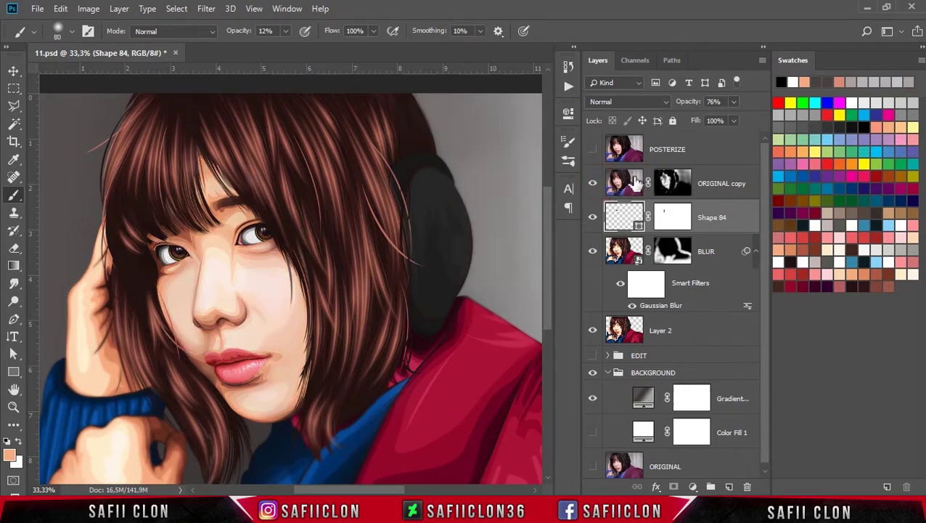
# - Brush the ORIGINAL copy mask softly over the bangs and both eyes
pyautogui.click(669, 181)
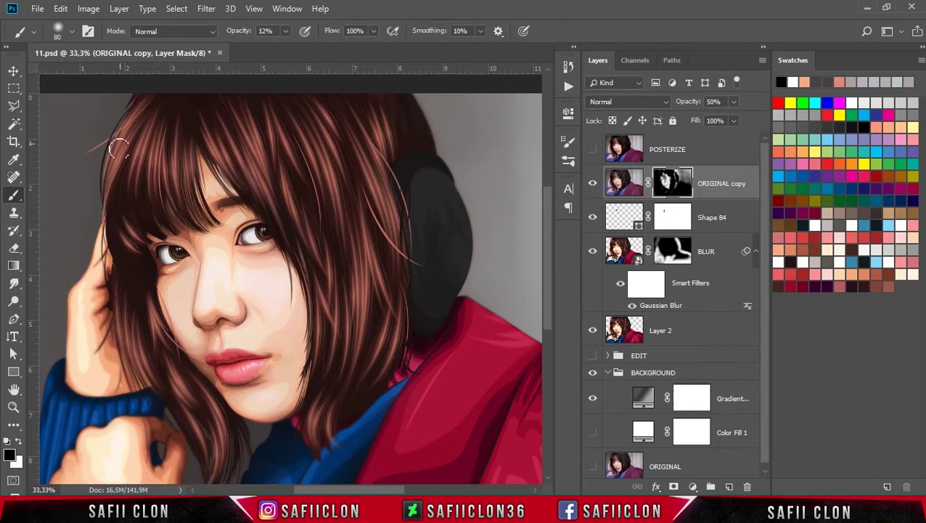
pyautogui.click(70, 32)
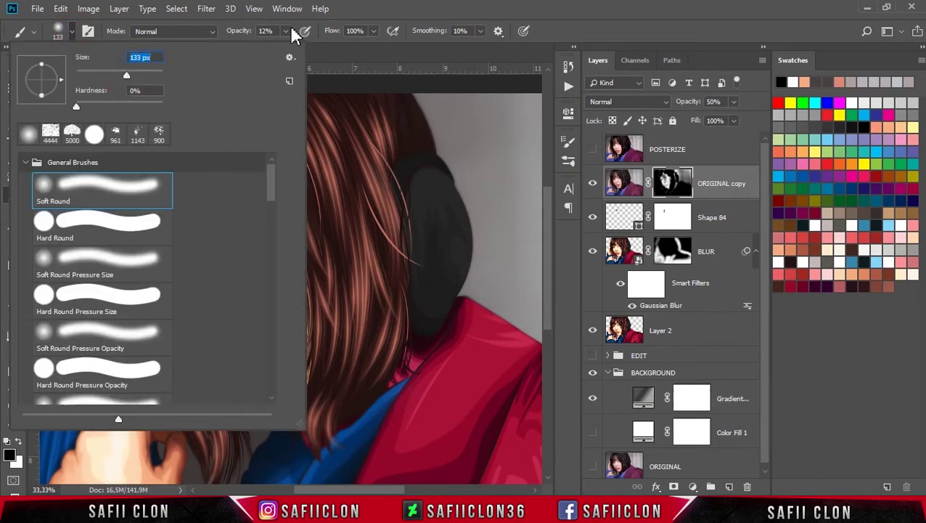
pyautogui.click(286, 31)
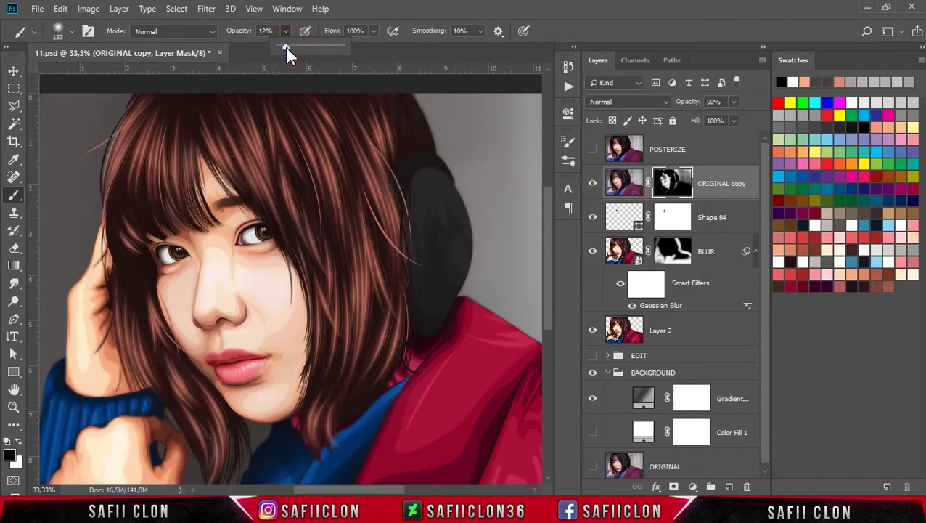
pyautogui.moveTo(239, 194); pyautogui.dragTo(213, 205)
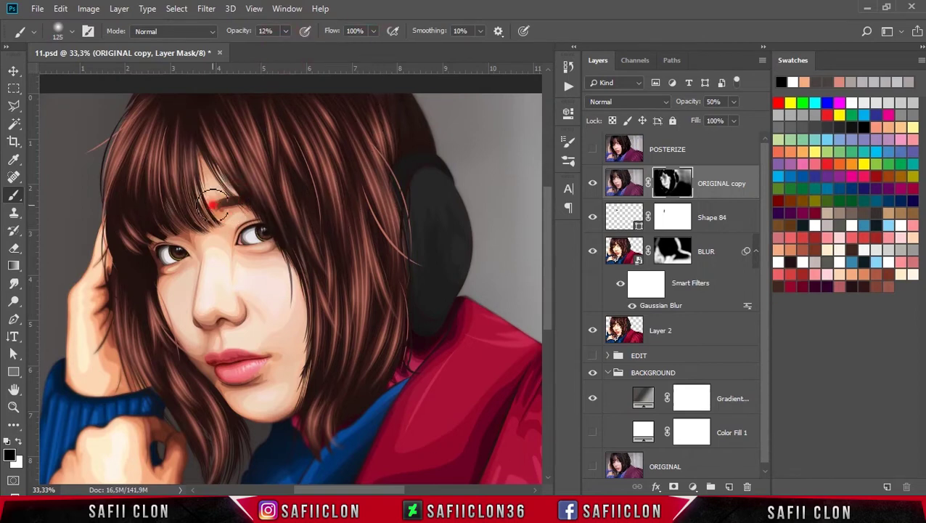
pyautogui.click(231, 171)
pyautogui.press('[')
pyautogui.press('[')
pyautogui.click(252, 234)
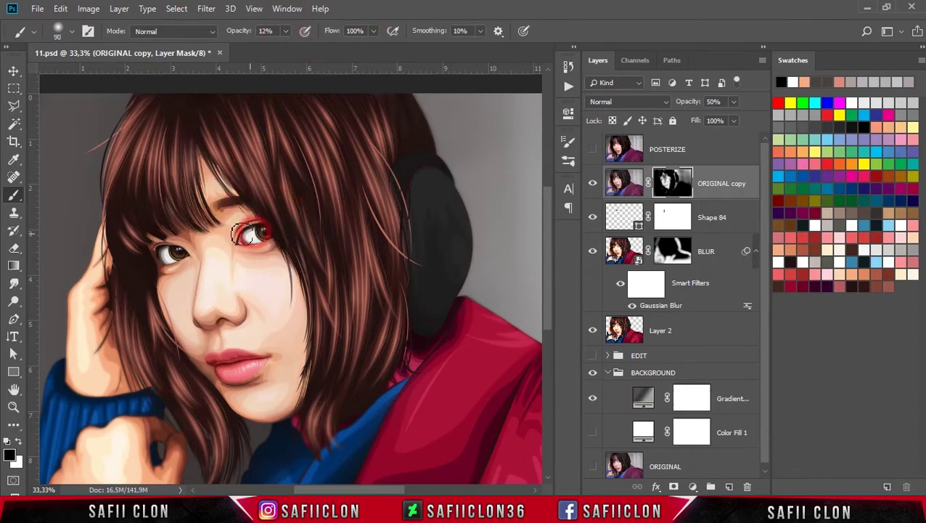
pyautogui.moveTo(252, 233); pyautogui.dragTo(268, 239)
pyautogui.moveTo(183, 265); pyautogui.dragTo(169, 256)
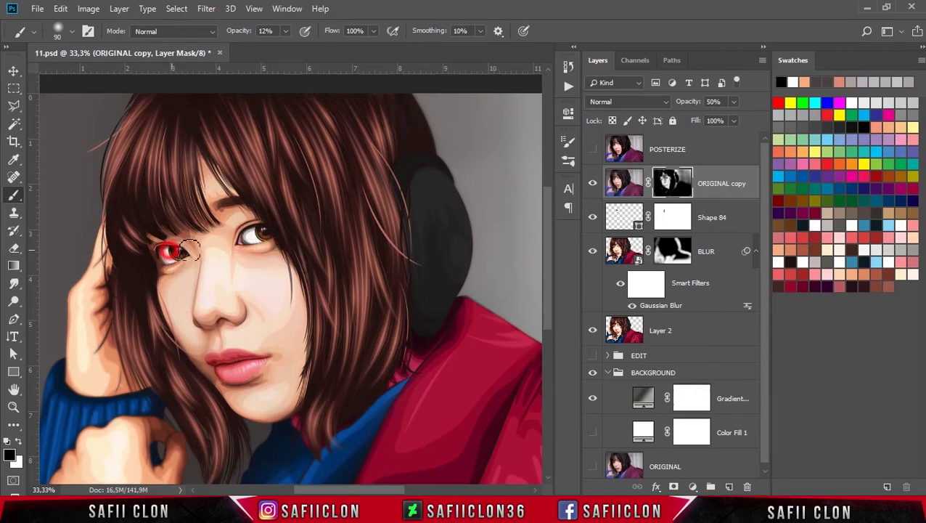
# - Paint the ORIGINAL copy mask over the forehead hair, toggling the layer to compare
pyautogui.click(592, 185)
pyautogui.click(593, 185)
pyautogui.press(']')
pyautogui.press(']')
pyautogui.moveTo(182, 134); pyautogui.dragTo(196, 207)
pyautogui.moveTo(212, 153)
pyautogui.mouseDown()
pyautogui.moveTo(215, 175)
pyautogui.moveTo(315, 196)
pyautogui.mouseUp()
pyautogui.click(592, 184)
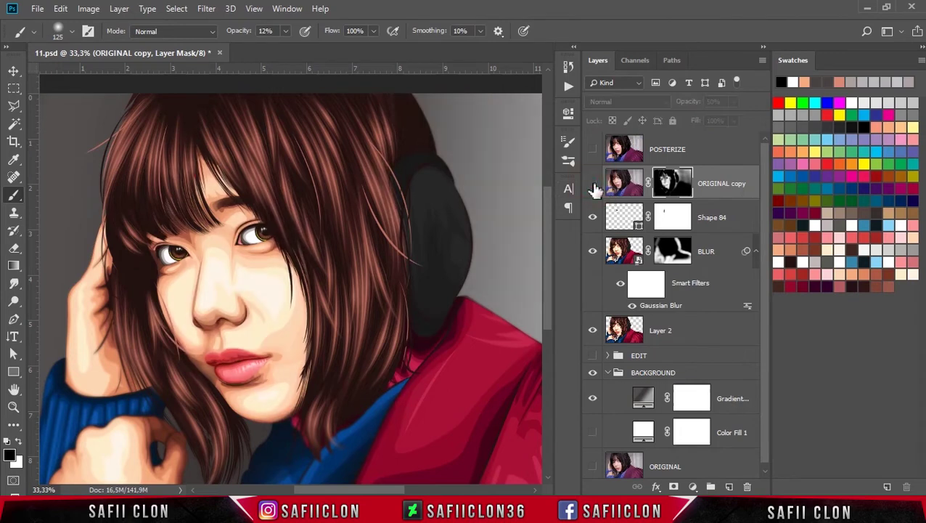
pyautogui.click(593, 186)
pyautogui.click(593, 185)
pyautogui.click(593, 185)
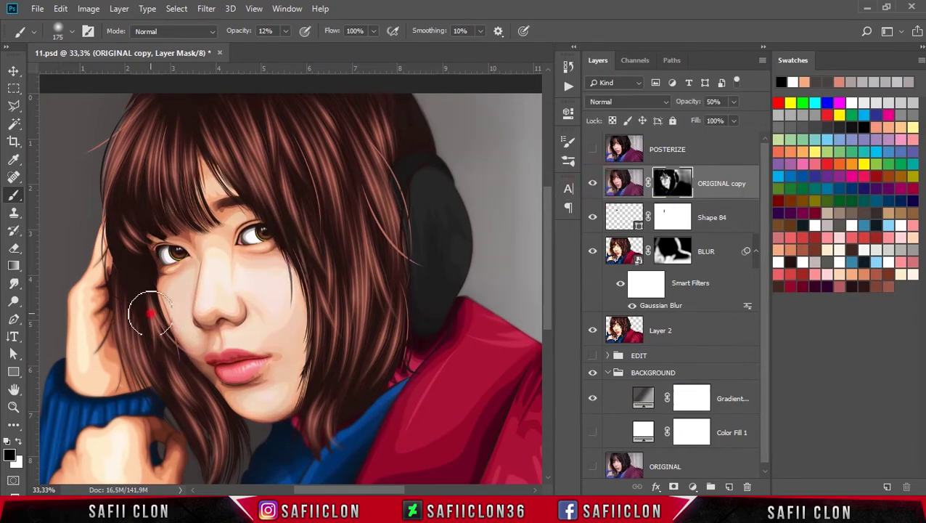
# - Soften the mask around the nose tip and the hair beside the headphones
pyautogui.press('[')
pyautogui.press('[')
pyautogui.press('[')
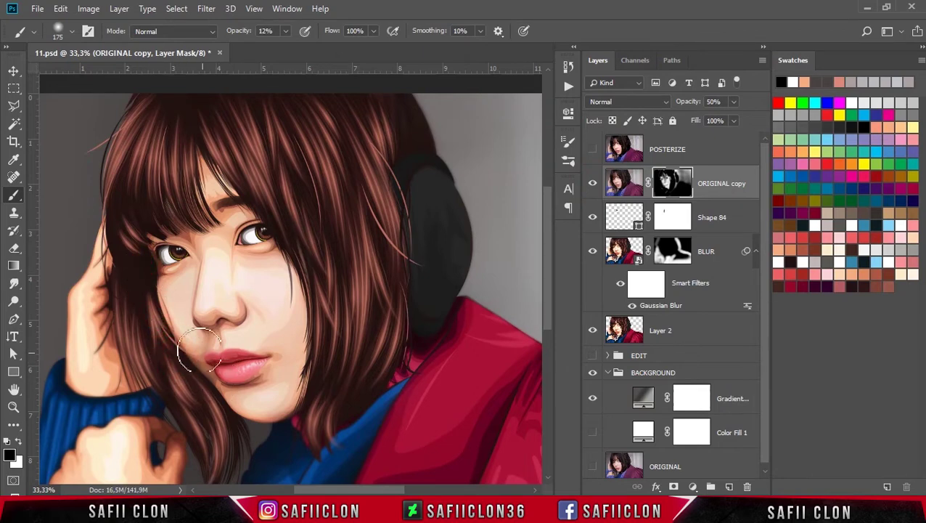
pyautogui.moveTo(212, 340); pyautogui.dragTo(225, 330)
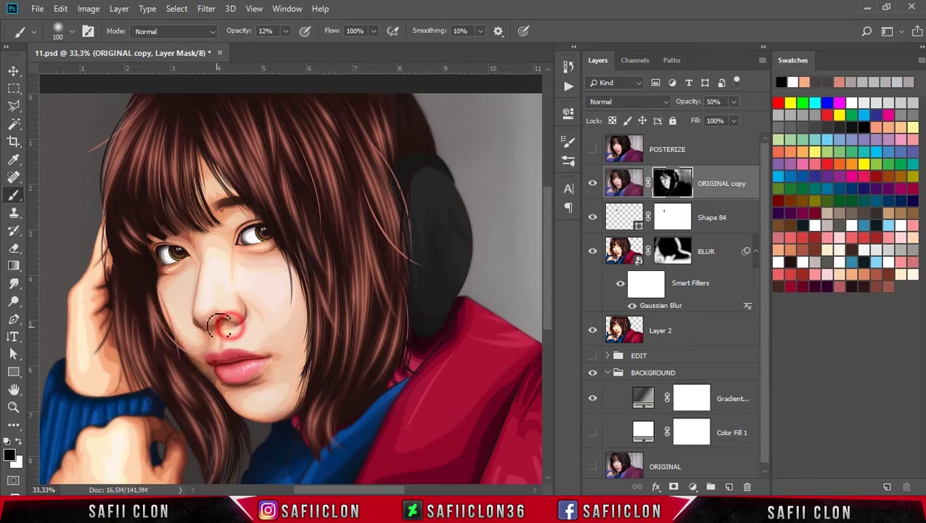
pyautogui.press(']')
pyautogui.press(']')
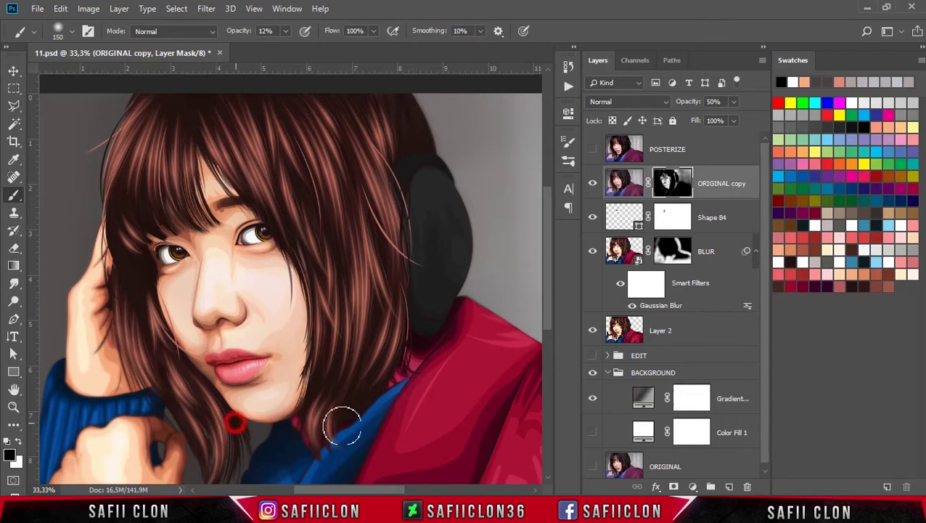
pyautogui.click(593, 184)
pyautogui.click(593, 184)
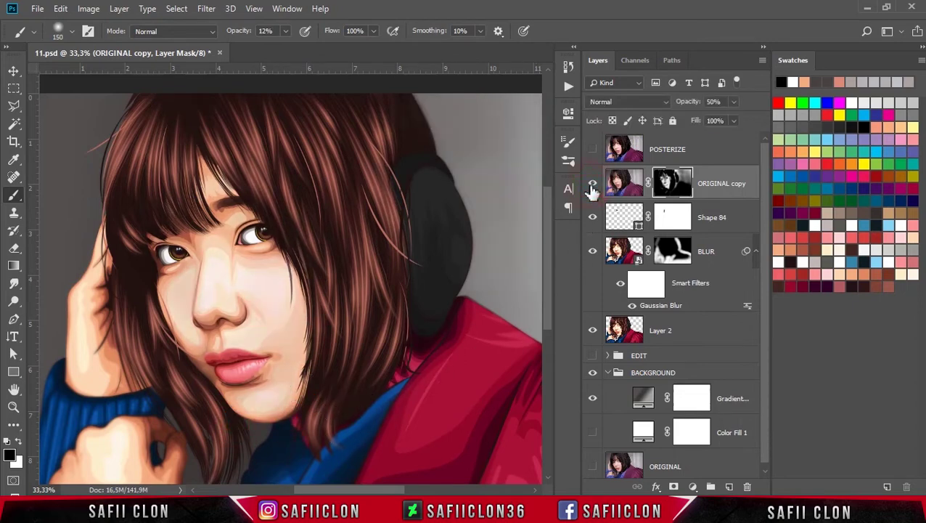
pyautogui.press(']')
pyautogui.moveTo(389, 158)
pyautogui.mouseDown()
pyautogui.moveTo(387, 282)
pyautogui.moveTo(429, 332)
pyautogui.mouseUp()
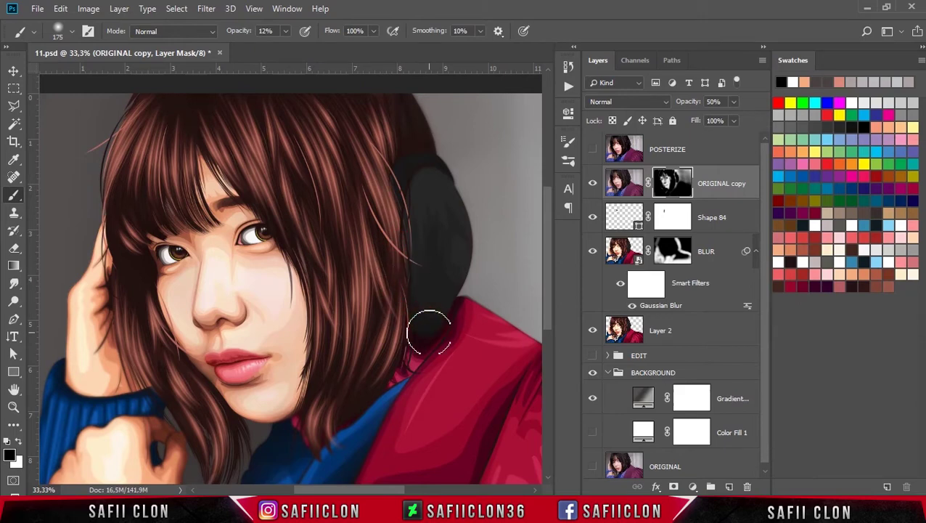
pyautogui.hotkey('ctrl', '-')
pyautogui.hotkey('ctrl', '-')
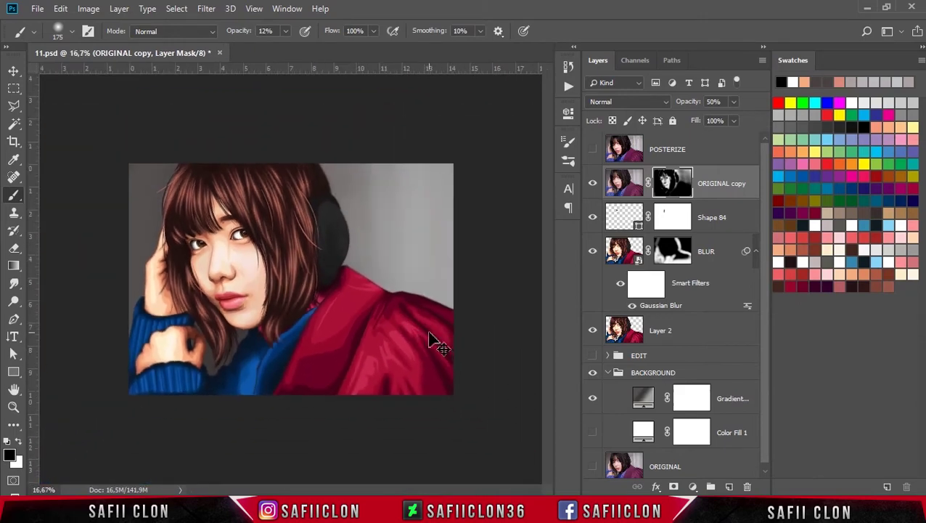
pyautogui.hotkey('ctrl', '+')
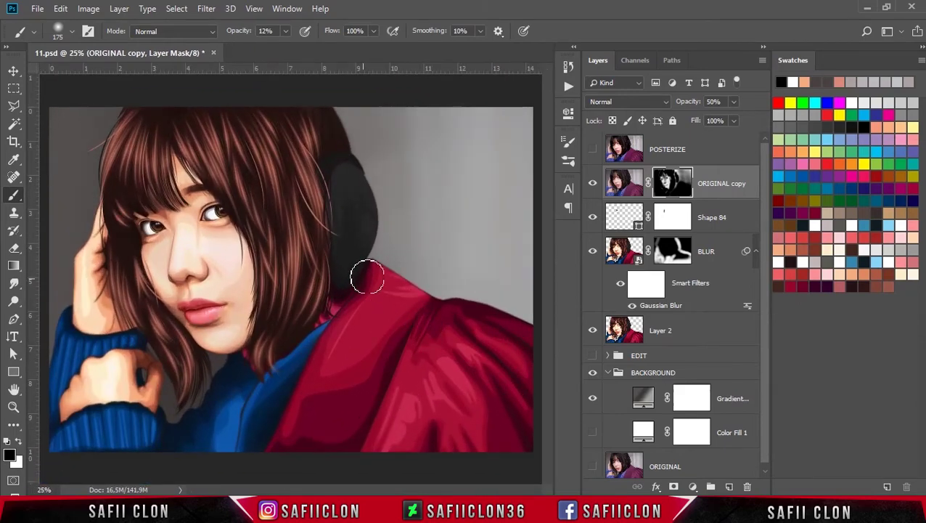
pyautogui.click(592, 182)
pyautogui.click(592, 183)
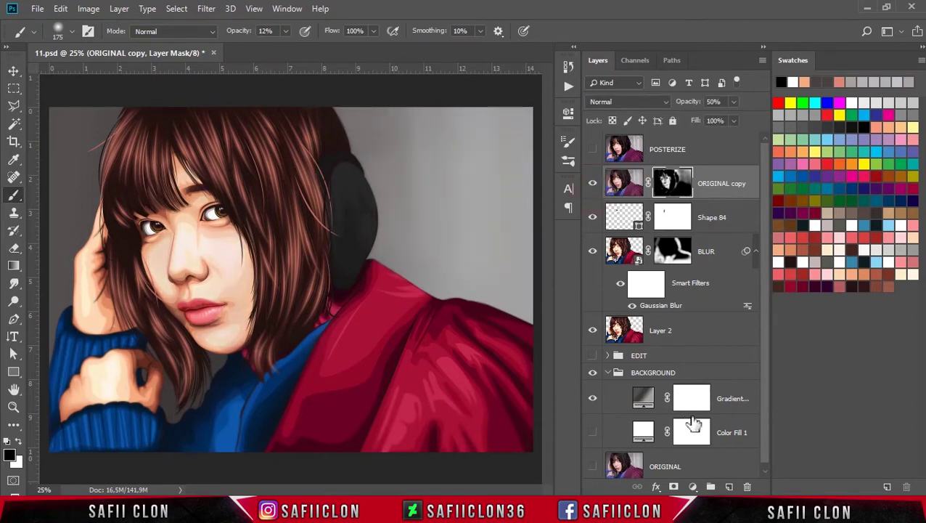
pyautogui.click(692, 486)
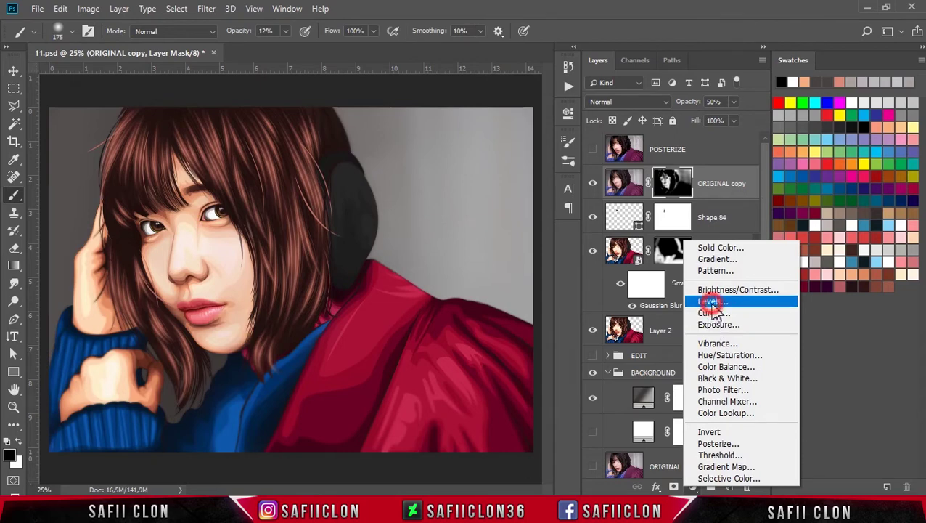
# - Add a Levels 1 adjustment clipped to ORIGINAL copy with input levels 65, 1.00, 235
pyautogui.click(711, 302)
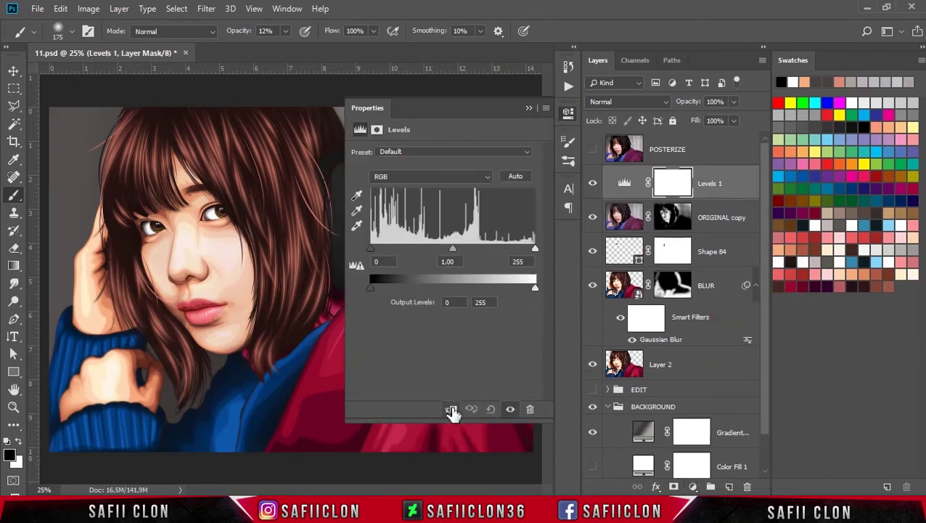
pyautogui.click(451, 409)
pyautogui.moveTo(371, 248)
pyautogui.mouseDown()
pyautogui.moveTo(420, 248)
pyautogui.moveTo(353, 246)
pyautogui.moveTo(407, 248)
pyautogui.moveTo(378, 247)
pyautogui.mouseUp()
pyautogui.moveTo(457, 249)
pyautogui.mouseDown()
pyautogui.moveTo(506, 254)
pyautogui.moveTo(426, 251)
pyautogui.moveTo(496, 259)
pyautogui.moveTo(441, 252)
pyautogui.mouseUp()
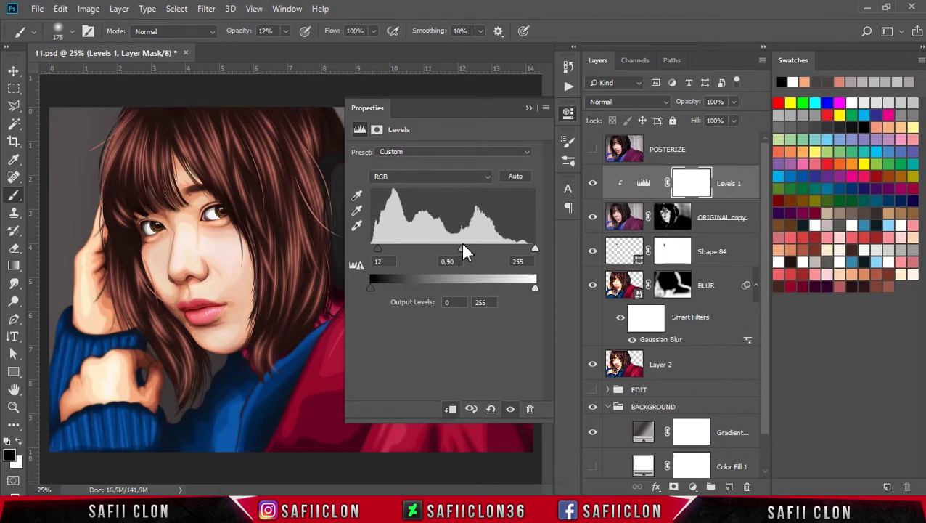
pyautogui.moveTo(535, 251)
pyautogui.mouseDown()
pyautogui.moveTo(490, 250)
pyautogui.moveTo(524, 250)
pyautogui.mouseUp()
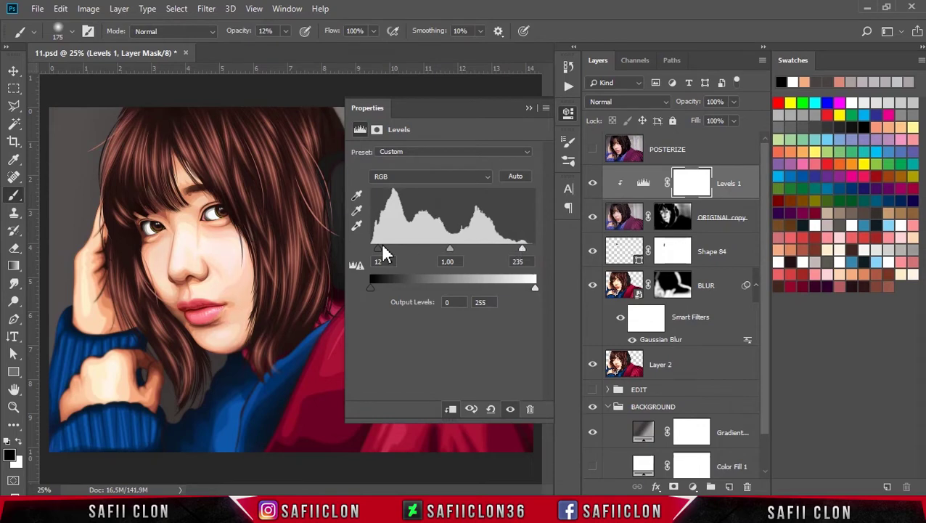
pyautogui.moveTo(380, 251); pyautogui.dragTo(425, 251)
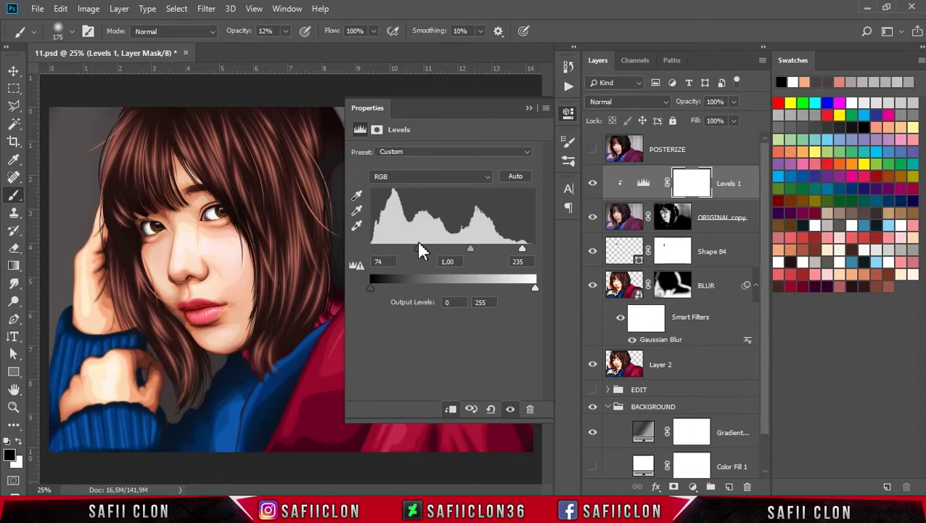
pyautogui.click(529, 109)
pyautogui.click(593, 185)
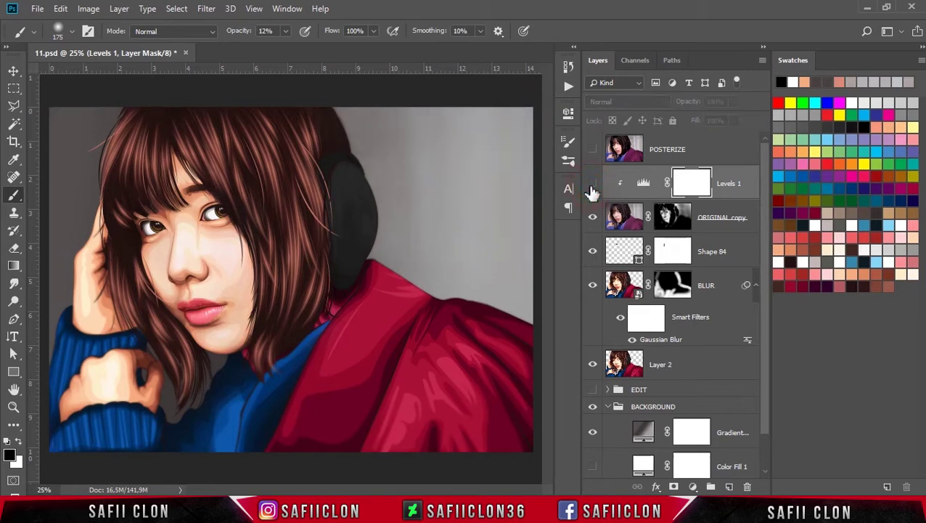
# - Compare with Levels and ORIGINAL copy toggled, then select the Levels 1 layer
pyautogui.click(592, 185)
pyautogui.click(592, 217)
pyautogui.click(593, 217)
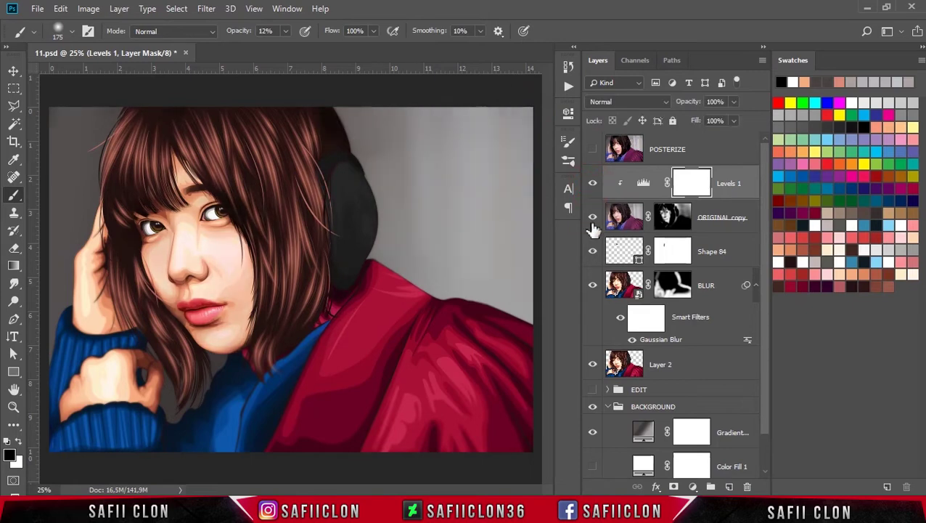
pyautogui.hotkey('ctrl', '-')
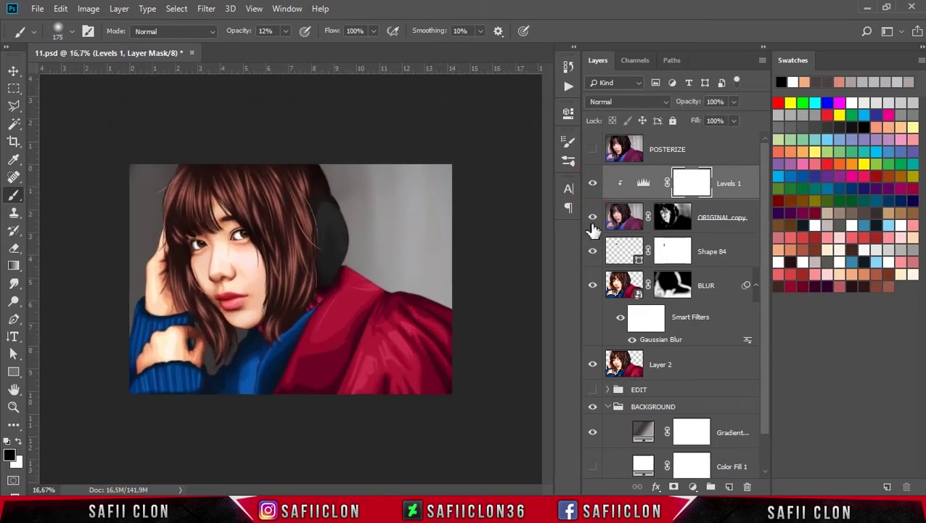
pyautogui.click(592, 225)
pyautogui.click(592, 225)
pyautogui.click(623, 178)
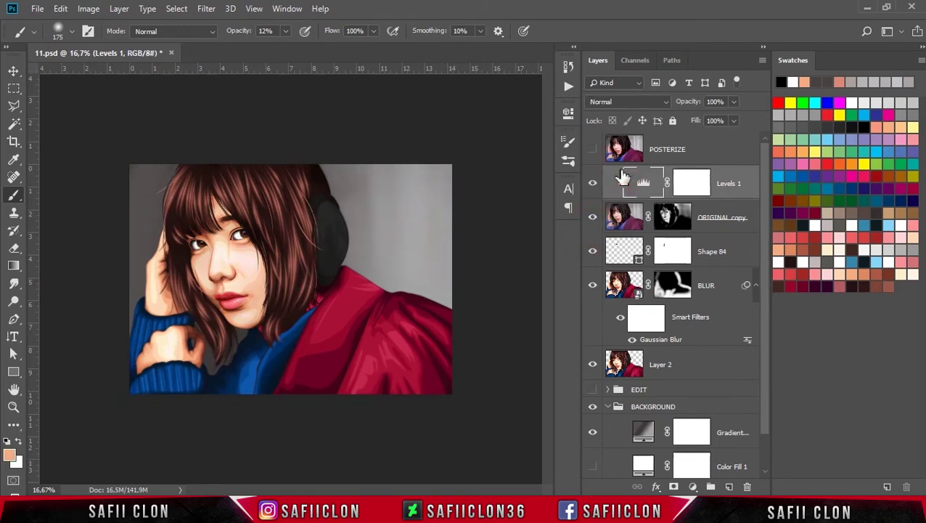
# - Stamp all visible layers into Layer 3 and convert it to a Smart Object
pyautogui.hotkey('ctrl', 'shift', 'alt', 'e')
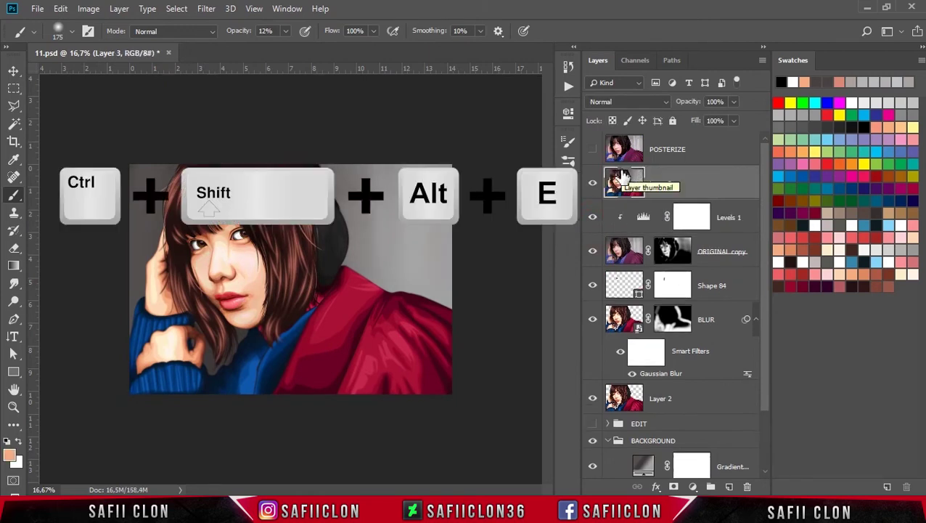
pyautogui.rightClick(717, 188)
pyautogui.click(758, 170)
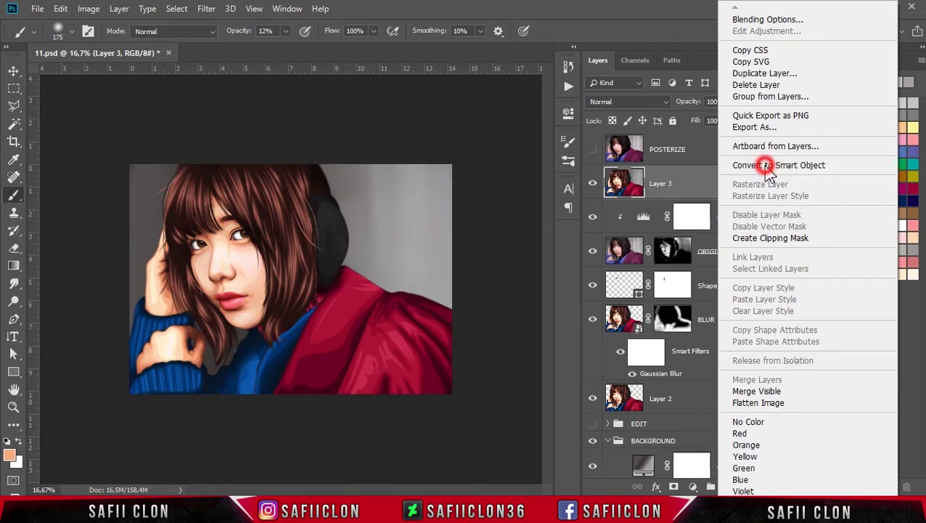
pyautogui.click(206, 9)
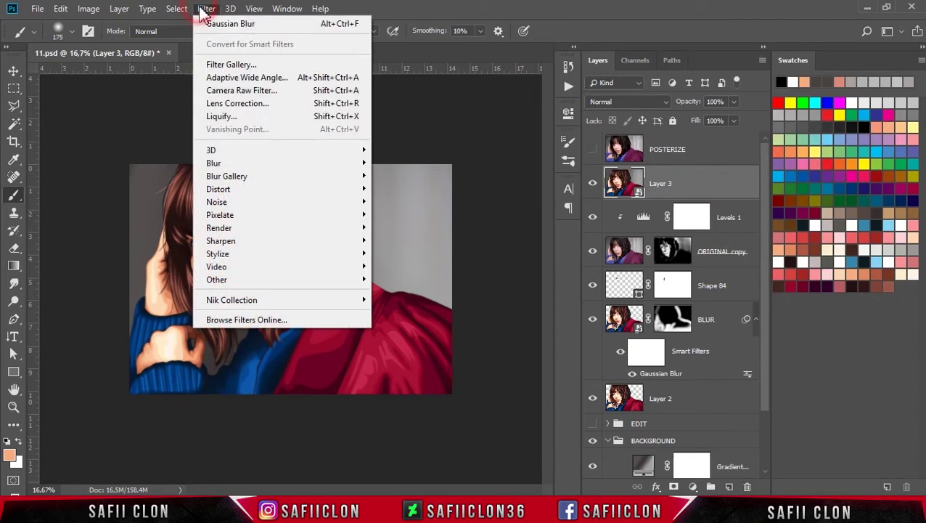
pyautogui.click(249, 91)
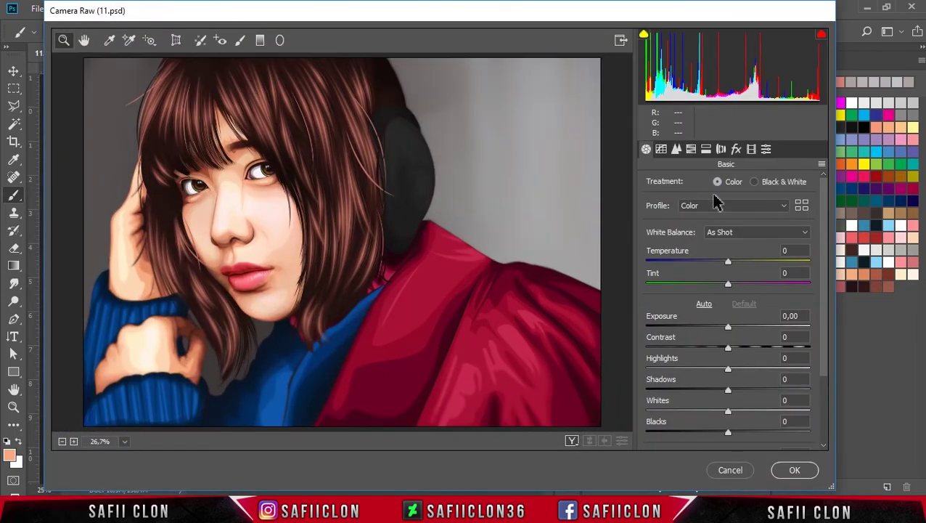
# - Set Camera Raw Basic Temperature -6, Tint +15, Exposure +0,05 and Highlights +13
pyautogui.scroll(-2, 824, 276)
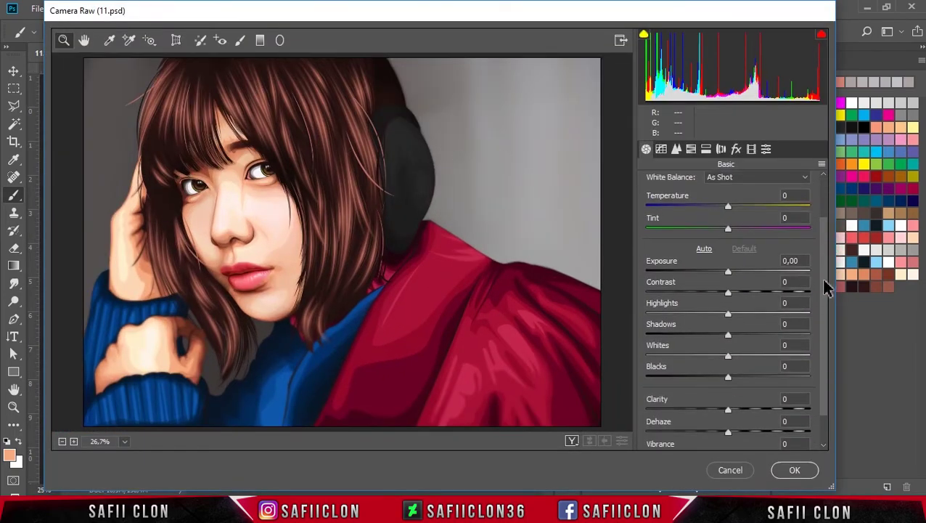
pyautogui.moveTo(730, 212); pyautogui.dragTo(725, 224)
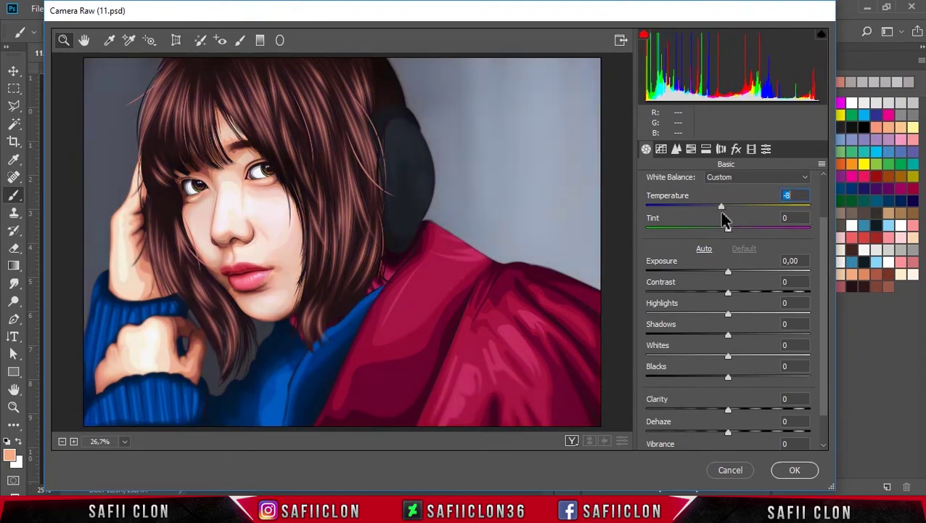
pyautogui.moveTo(727, 229)
pyautogui.mouseDown()
pyautogui.moveTo(753, 234)
pyautogui.moveTo(744, 254)
pyautogui.mouseUp()
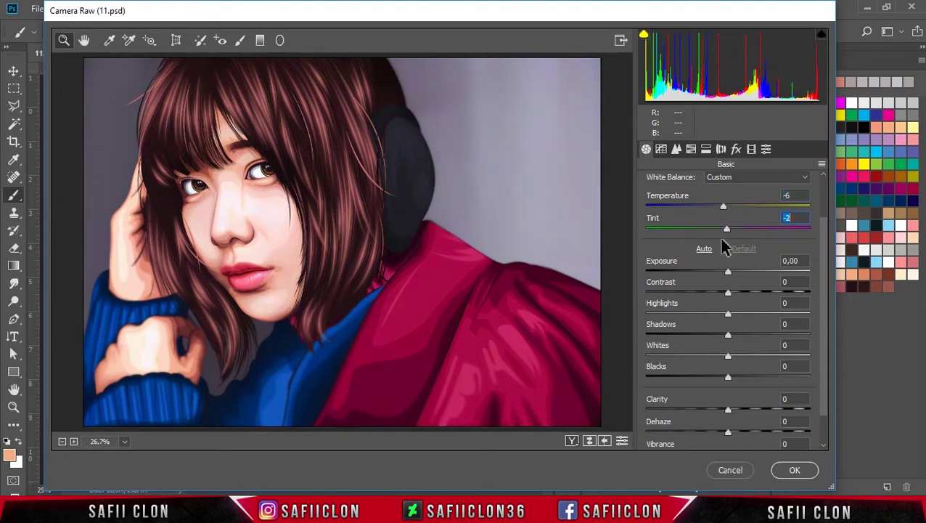
pyautogui.press('Down')
pyautogui.press('Down')
pyautogui.scroll(-1, 820, 297)
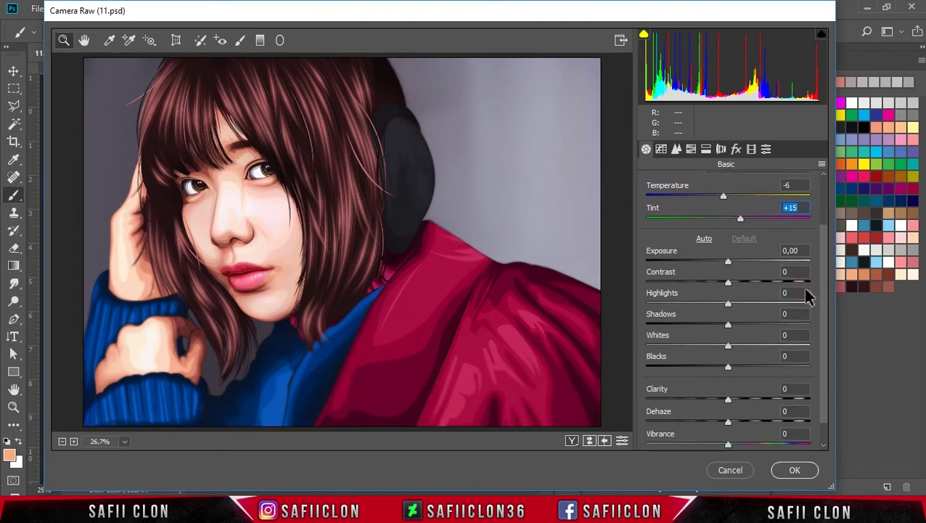
pyautogui.moveTo(733, 266); pyautogui.dragTo(733, 264)
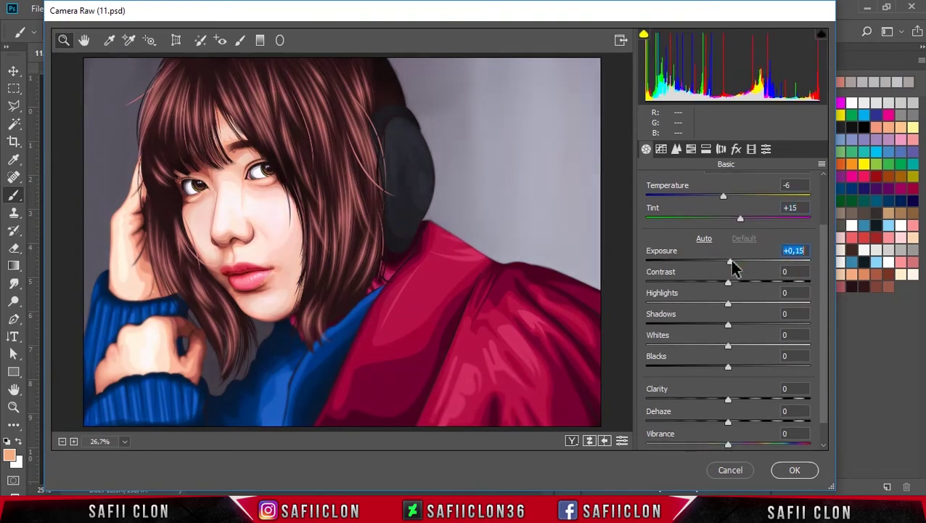
pyautogui.moveTo(734, 267); pyautogui.dragTo(731, 268)
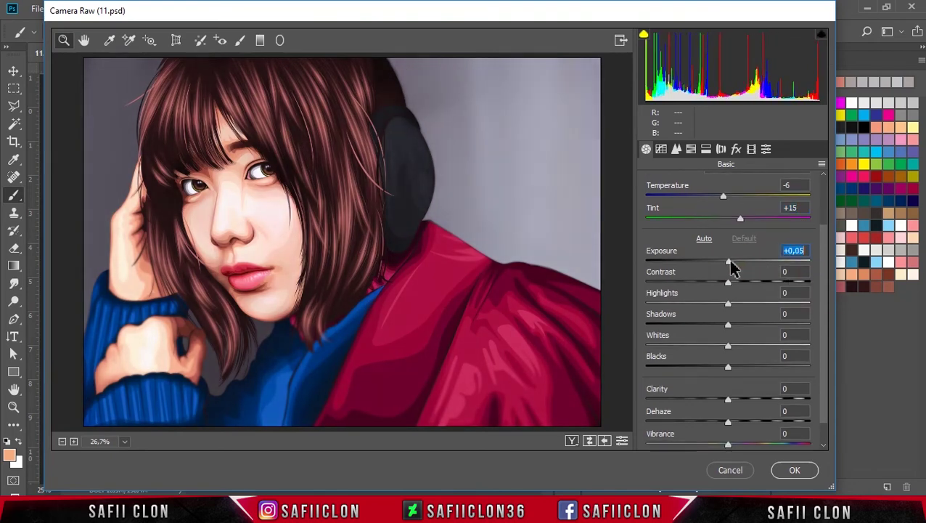
pyautogui.moveTo(728, 299)
pyautogui.mouseDown()
pyautogui.moveTo(738, 303)
pyautogui.moveTo(742, 327)
pyautogui.moveTo(756, 327)
pyautogui.moveTo(721, 325)
pyautogui.moveTo(778, 325)
pyautogui.moveTo(753, 324)
pyautogui.moveTo(727, 351)
pyautogui.moveTo(712, 350)
pyautogui.moveTo(740, 372)
pyautogui.mouseUp()
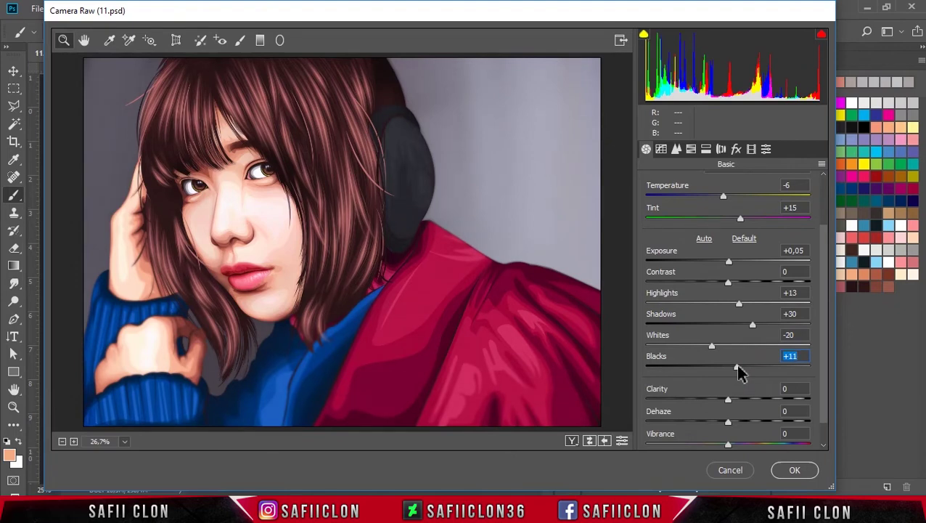
pyautogui.click(691, 150)
# - Set HSL Hue sliders to Oranges -9, Yellows -19, Aquas +9 and Blues -16
pyautogui.click(654, 187)
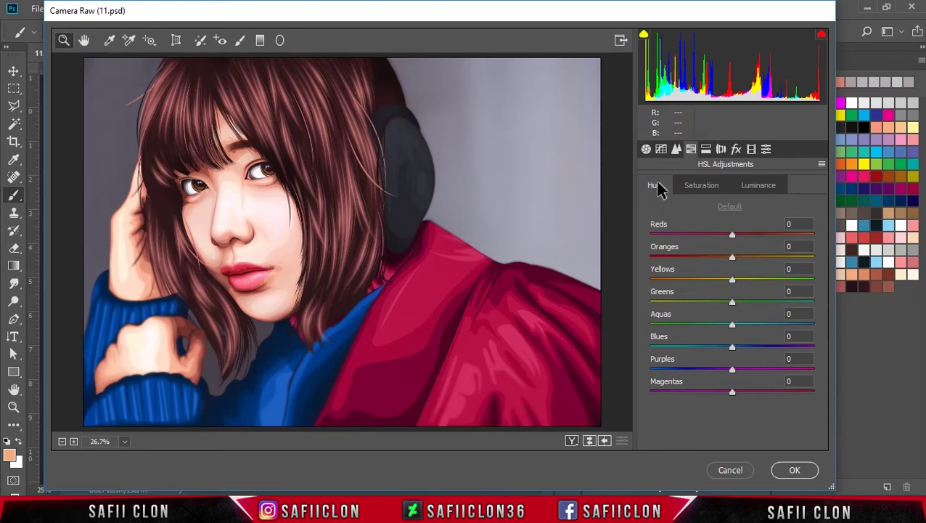
pyautogui.moveTo(732, 260); pyautogui.dragTo(725, 266)
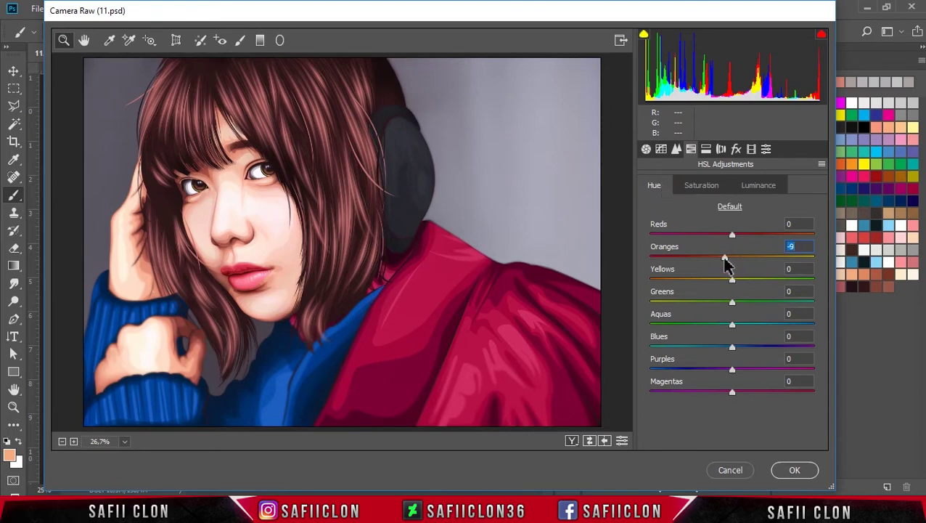
pyautogui.moveTo(731, 280); pyautogui.dragTo(718, 280)
pyautogui.moveTo(732, 325); pyautogui.dragTo(738, 326)
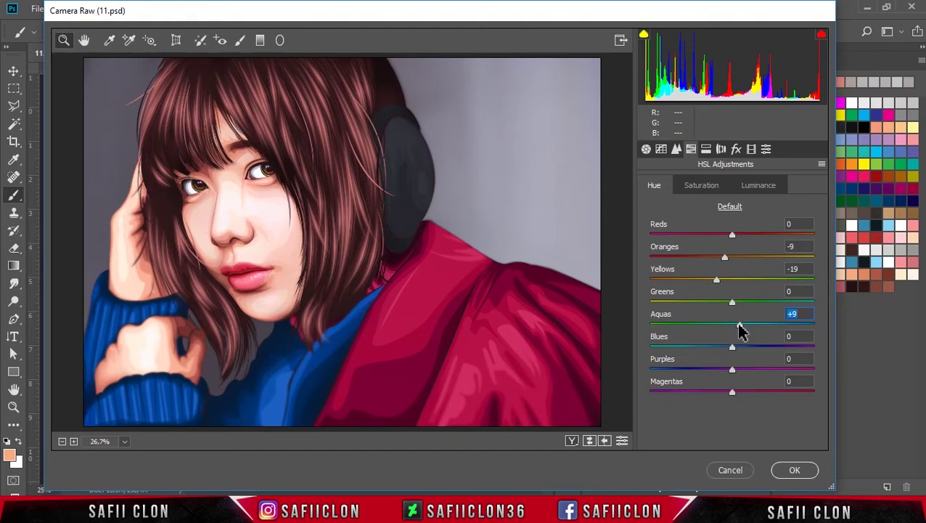
pyautogui.moveTo(734, 346)
pyautogui.mouseDown()
pyautogui.moveTo(708, 351)
pyautogui.moveTo(783, 346)
pyautogui.moveTo(654, 347)
pyautogui.moveTo(719, 349)
pyautogui.mouseUp()
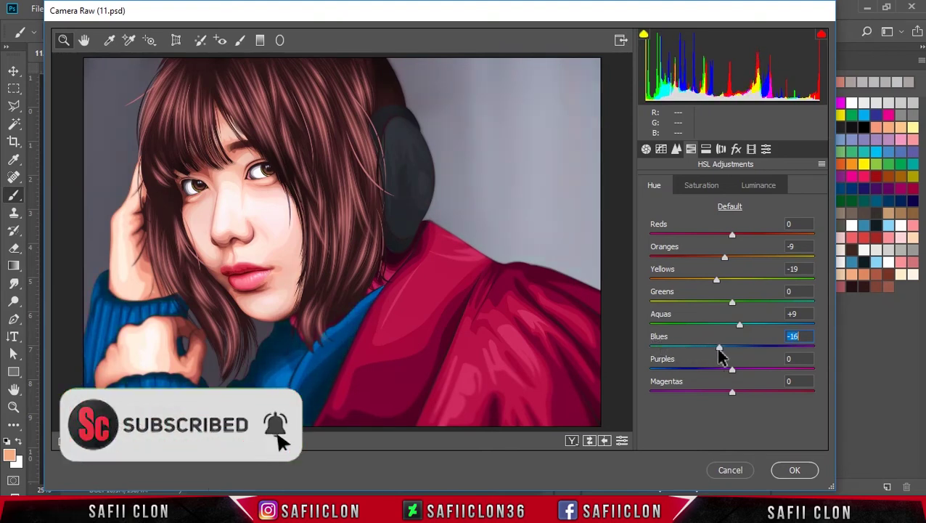
pyautogui.click(700, 186)
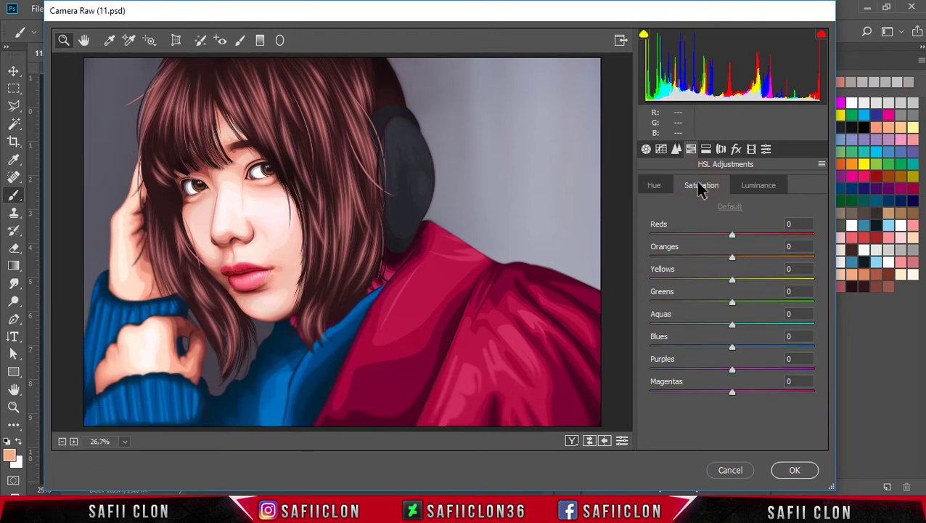
# - Set HSL Saturation sliders to Reds +8, Oranges +6, Yellows +35, Greens +10
pyautogui.moveTo(732, 235)
pyautogui.mouseDown()
pyautogui.moveTo(767, 235)
pyautogui.moveTo(666, 236)
pyautogui.moveTo(769, 236)
pyautogui.moveTo(726, 235)
pyautogui.moveTo(738, 234)
pyautogui.mouseUp()
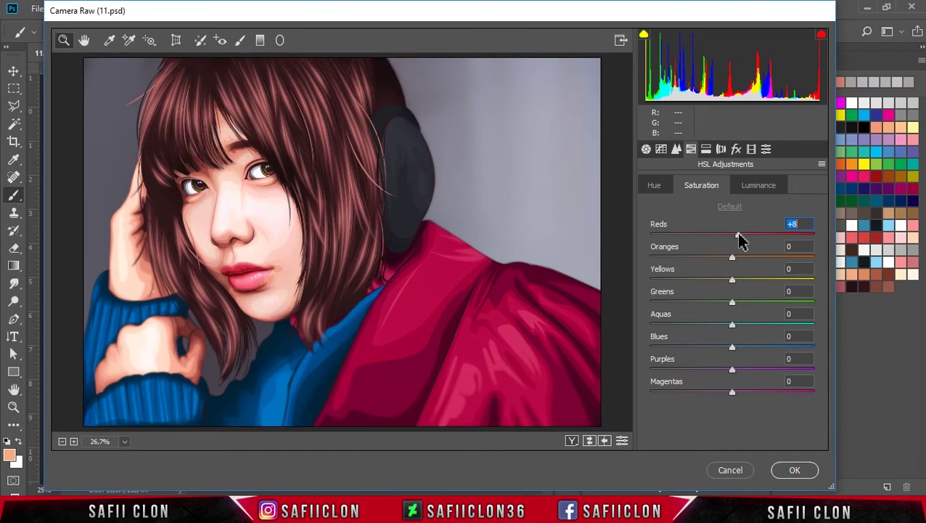
pyautogui.moveTo(732, 255)
pyautogui.mouseDown()
pyautogui.moveTo(765, 280)
pyautogui.moveTo(807, 278)
pyautogui.moveTo(765, 281)
pyautogui.mouseUp()
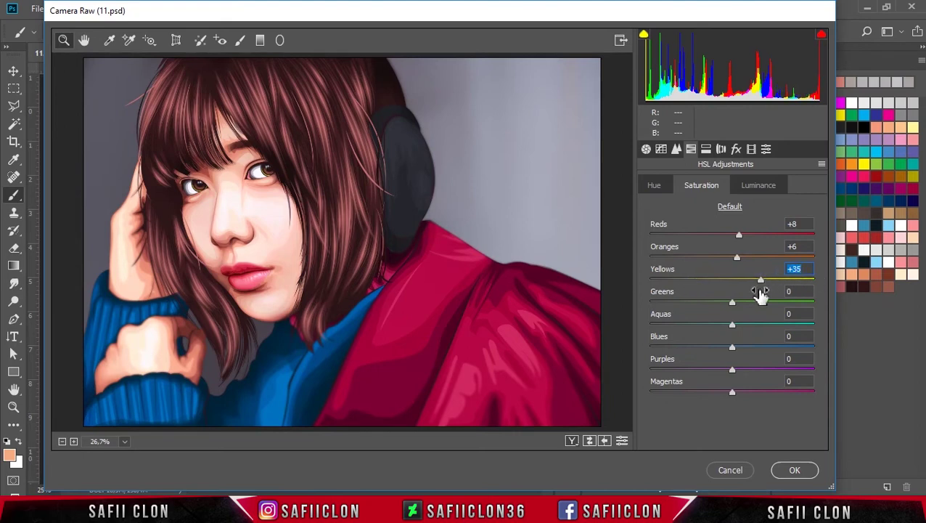
pyautogui.moveTo(733, 302); pyautogui.dragTo(745, 309)
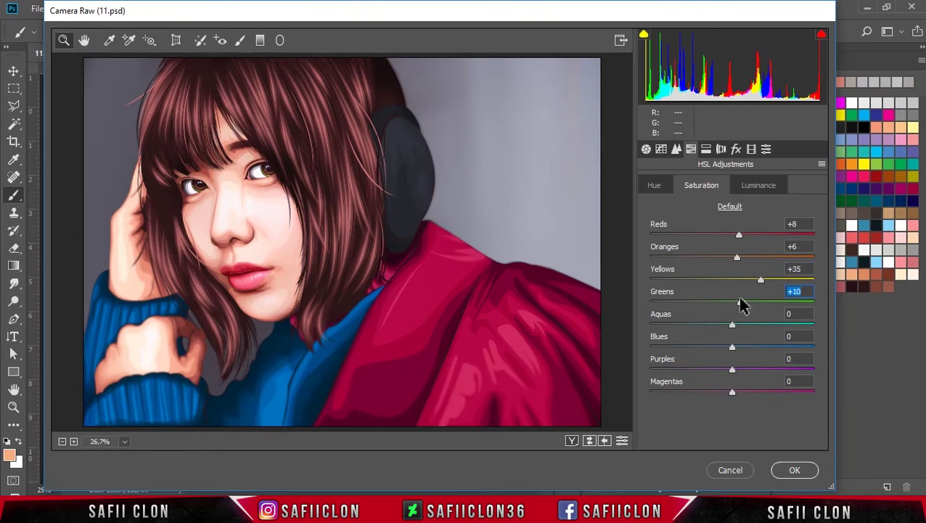
# - Set HSL Luminance to Reds -8, Oranges -5, Yellows -4 and Blues +23
pyautogui.click(761, 188)
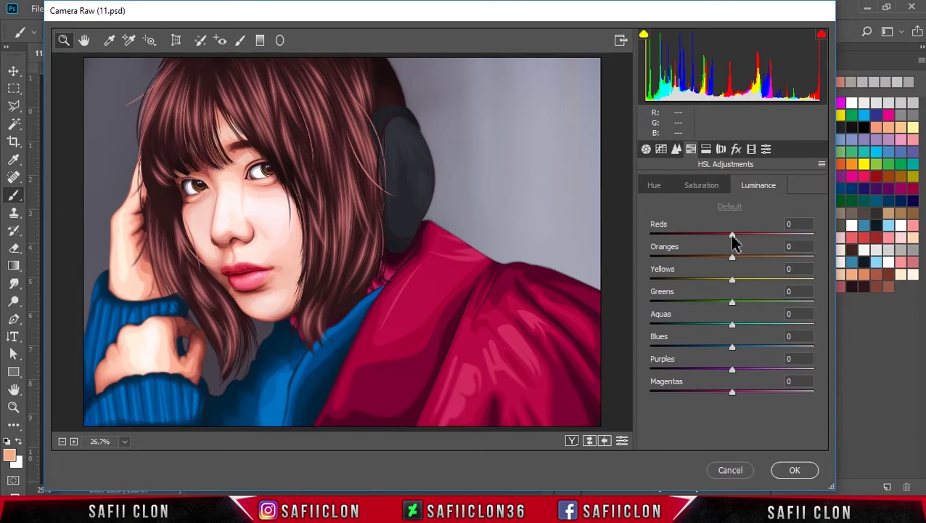
pyautogui.moveTo(732, 239)
pyautogui.mouseDown()
pyautogui.moveTo(724, 242)
pyautogui.moveTo(755, 242)
pyautogui.moveTo(721, 238)
pyautogui.moveTo(728, 253)
pyautogui.mouseUp()
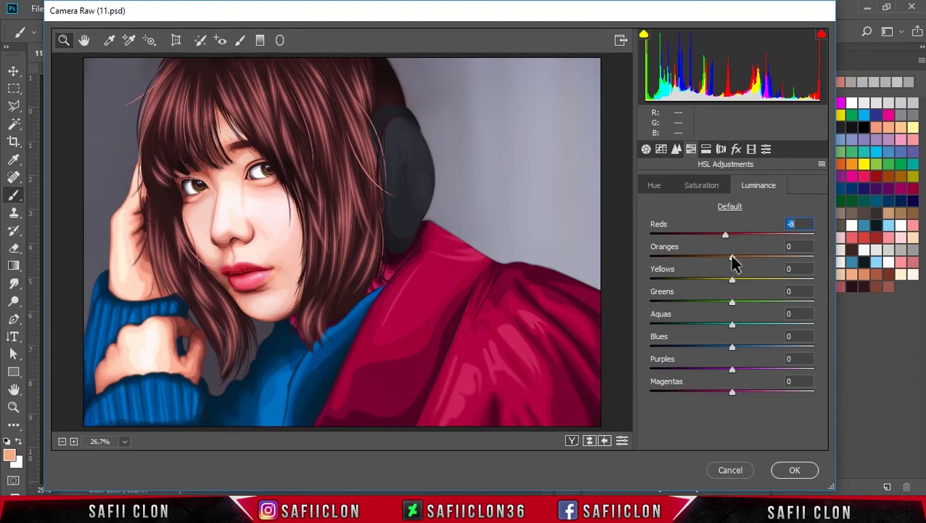
pyautogui.moveTo(725, 256); pyautogui.dragTo(732, 286)
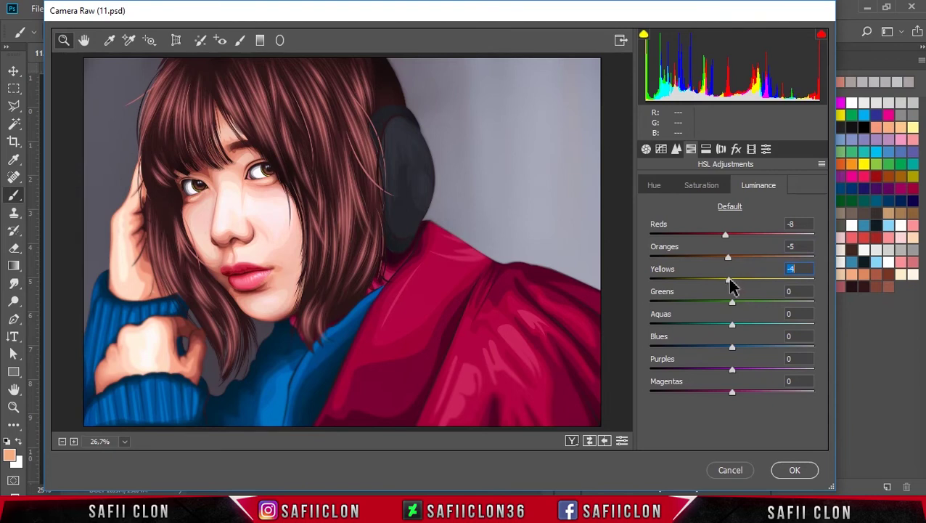
pyautogui.moveTo(733, 348)
pyautogui.mouseDown()
pyautogui.moveTo(820, 347)
pyautogui.moveTo(751, 351)
pyautogui.mouseUp()
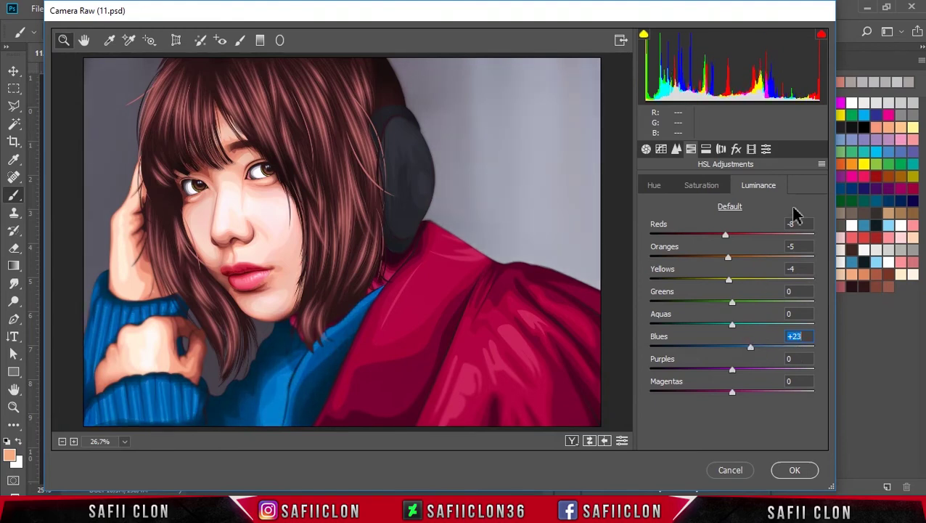
# - Review the before/after preview layouts and apply the Camera Raw filter to Layer 3
pyautogui.click(572, 441)
pyautogui.click(571, 440)
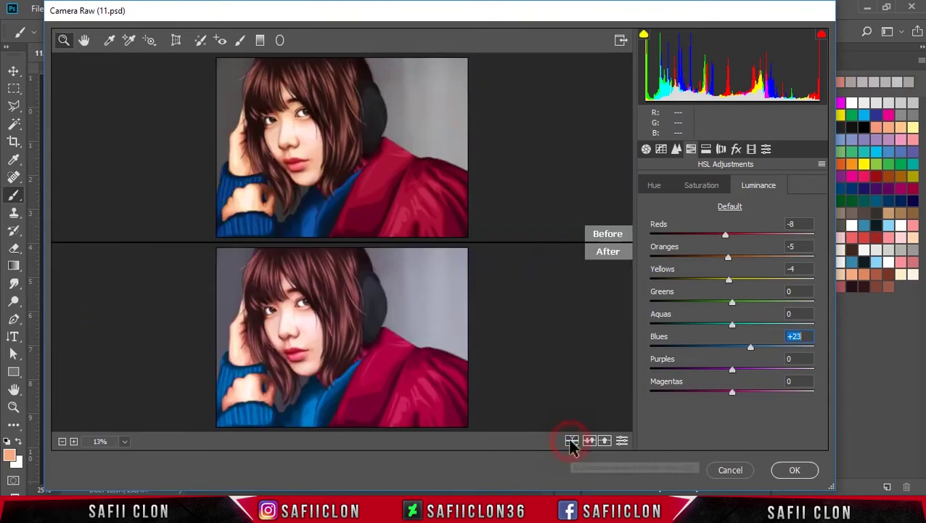
pyautogui.click(572, 441)
pyautogui.click(571, 441)
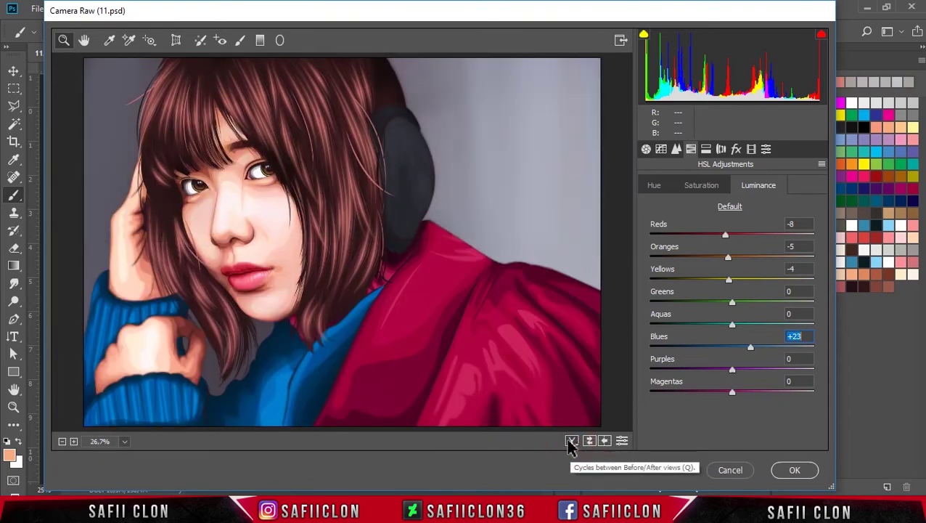
pyautogui.click(797, 471)
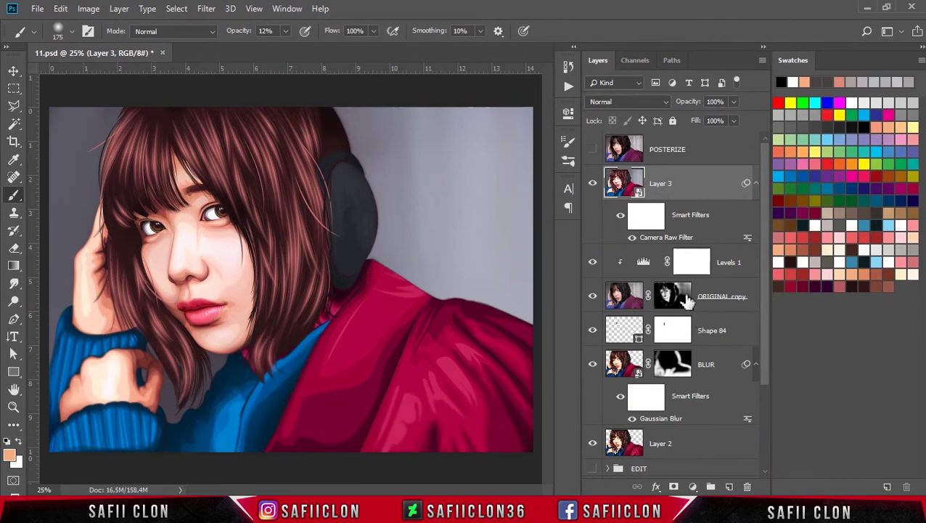
# - With Layer 3 selected, launch Nik Collection's Color Efex Pro 4 from the Filter menu
pyautogui.click(694, 185)
pyautogui.click(207, 10)
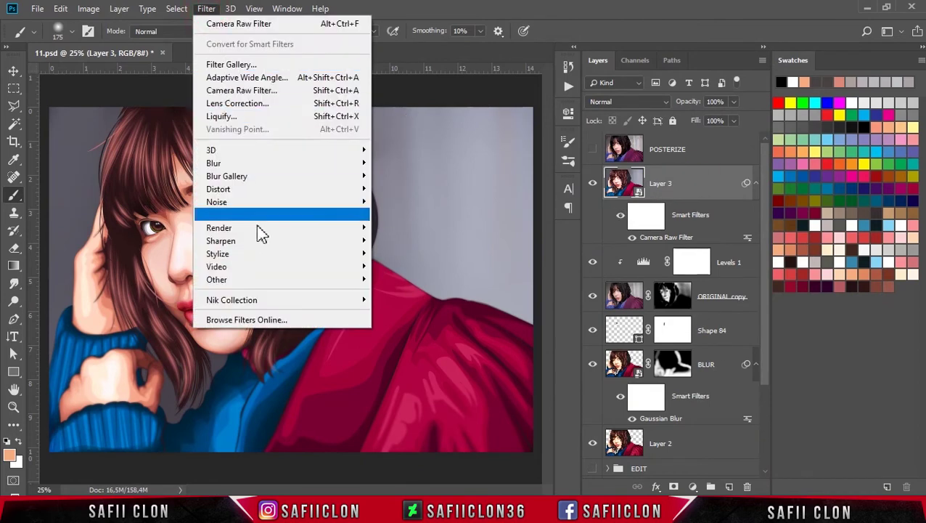
pyautogui.moveTo(231, 300)
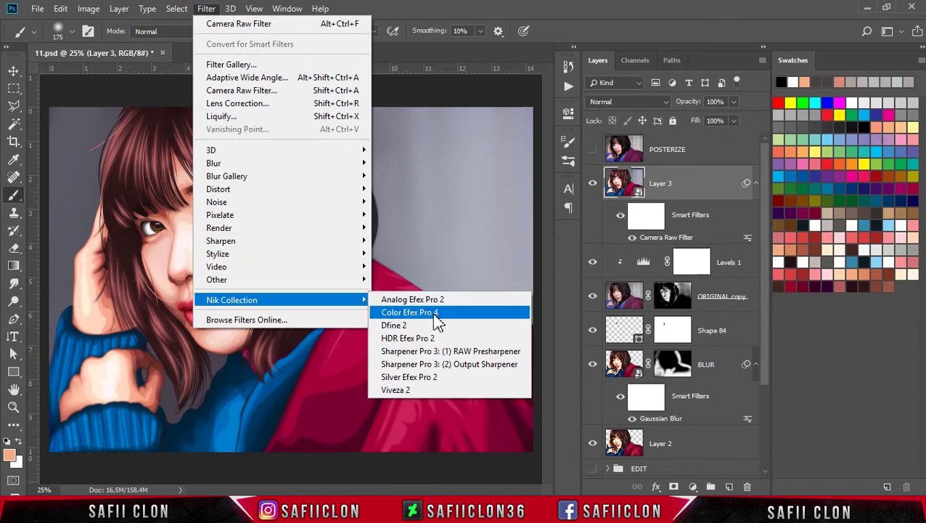
pyautogui.click(419, 317)
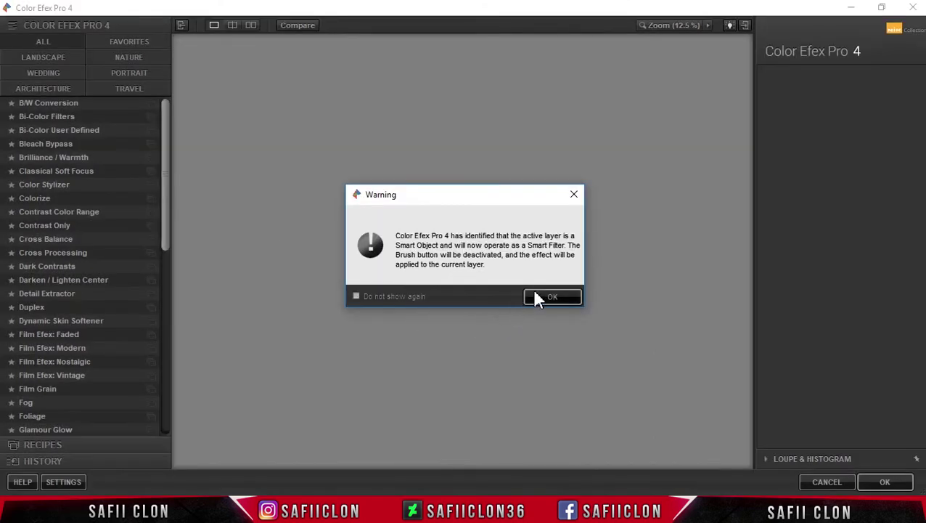
# - Accept the smart filter warning and add Detail Extractor at 18%, Contrast 8%, Saturation 10%, Shadows 28%
pyautogui.click(553, 297)
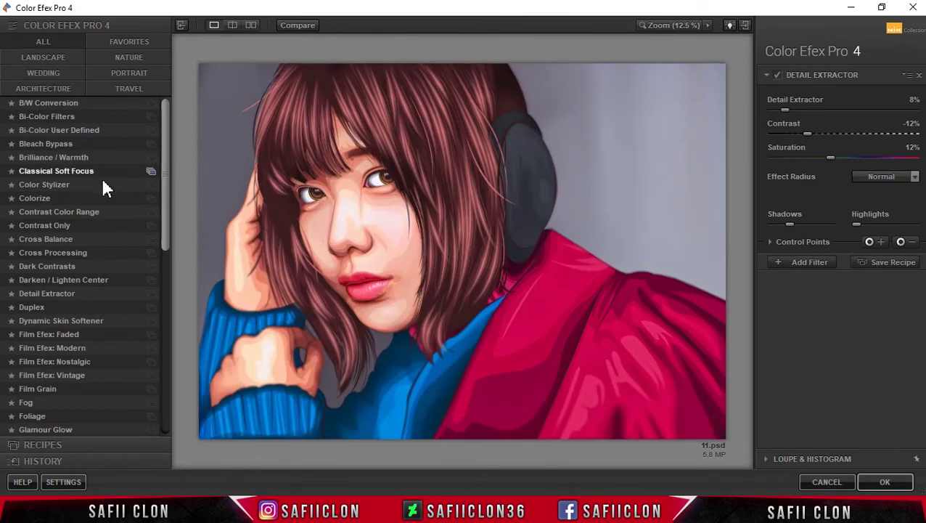
pyautogui.click(37, 293)
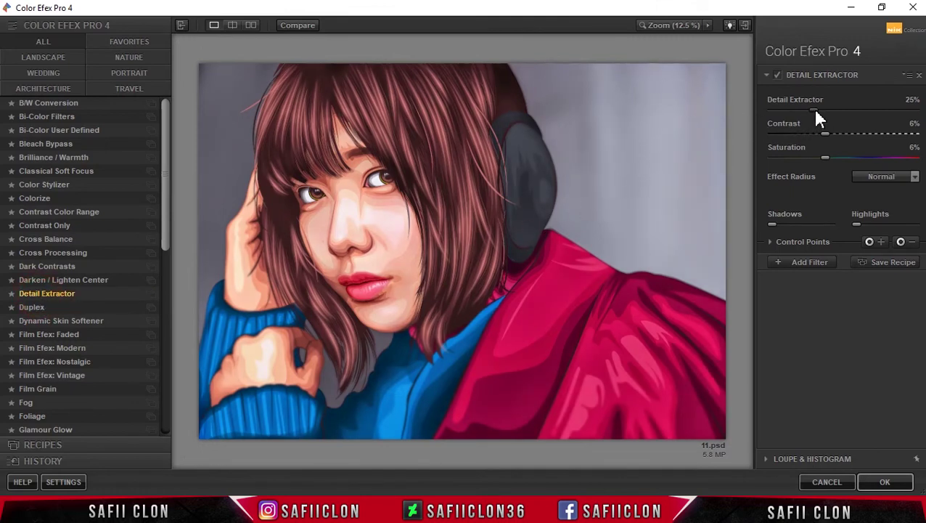
pyautogui.moveTo(814, 111); pyautogui.dragTo(802, 111)
pyautogui.moveTo(833, 134)
pyautogui.mouseDown()
pyautogui.moveTo(818, 134)
pyautogui.moveTo(833, 157)
pyautogui.mouseUp()
pyautogui.moveTo(815, 135); pyautogui.dragTo(827, 135)
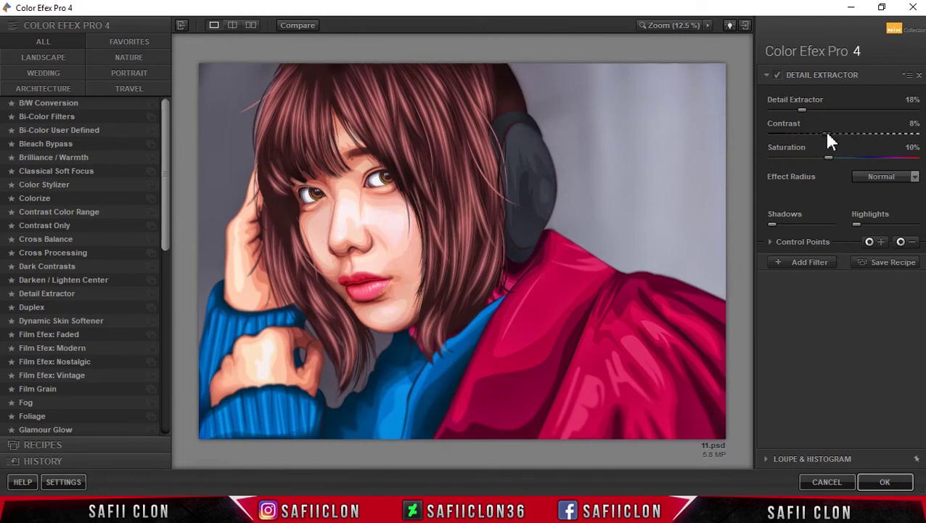
pyautogui.moveTo(773, 225)
pyautogui.moveTo(783, 225); pyautogui.dragTo(793, 225)
# - Stack a Brilliance / Warmth filter with slightly raised saturation and perceptual saturation 8%
pyautogui.click(809, 270)
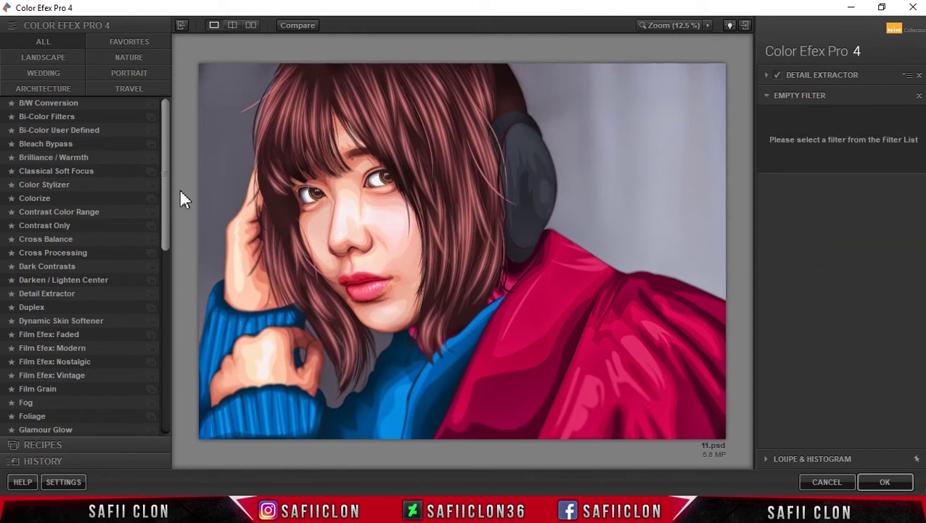
pyautogui.click(59, 155)
pyautogui.moveTo(842, 130); pyautogui.dragTo(832, 154)
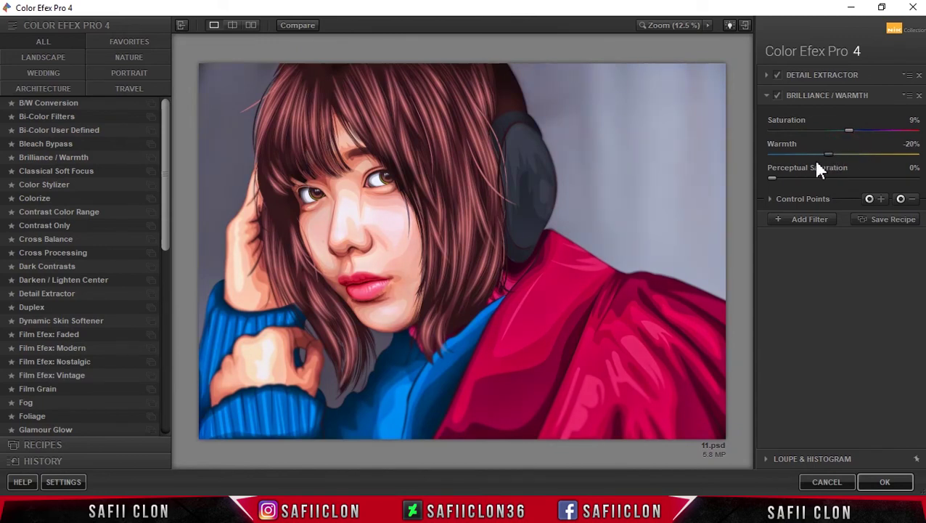
pyautogui.moveTo(775, 182); pyautogui.dragTo(795, 183)
# - Add a third filter slot and try Cross Processing, browsing its methods
pyautogui.click(799, 219)
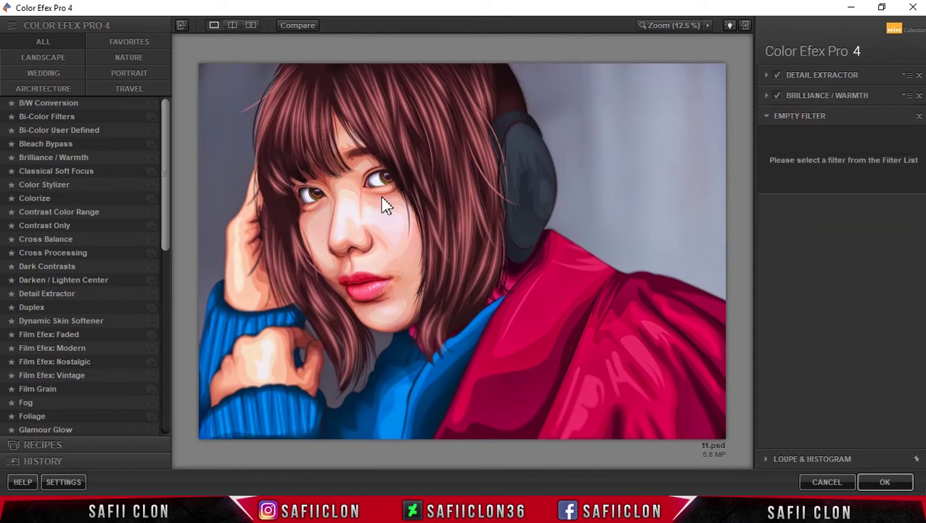
pyautogui.moveTo(167, 154)
pyautogui.mouseDown()
pyautogui.moveTo(176, 213)
pyautogui.moveTo(165, 174)
pyautogui.mouseUp()
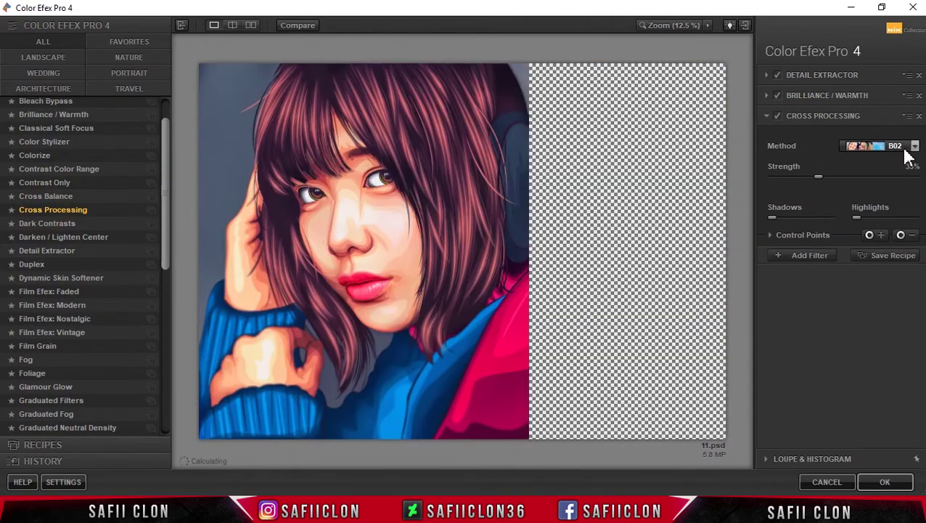
pyautogui.click(913, 146)
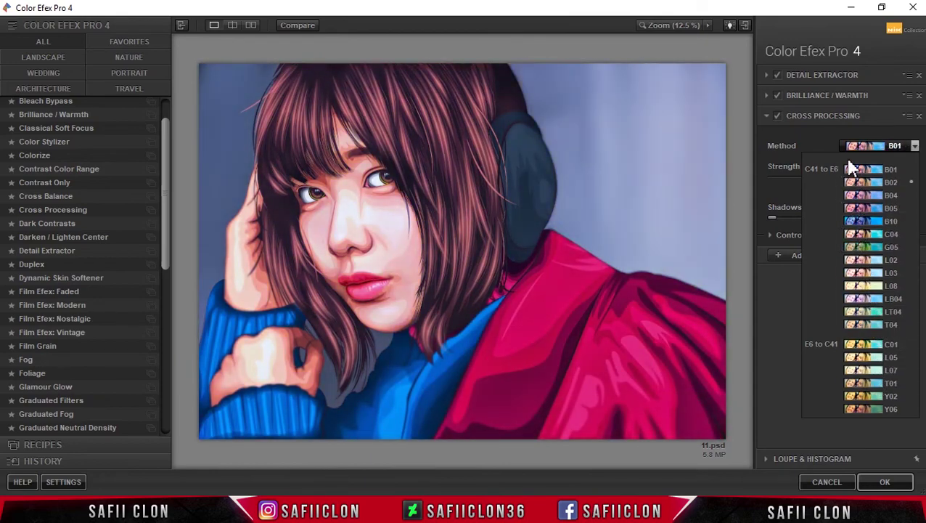
# - Replace Cross Processing with Cross Balance, test its presets at 7% strength, then remove it
pyautogui.click(818, 119)
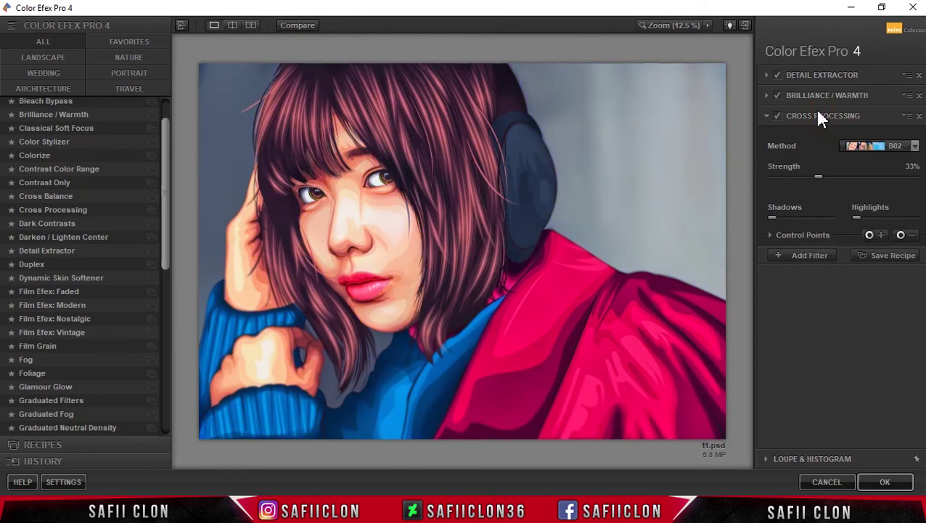
pyautogui.click(120, 195)
pyautogui.click(873, 148)
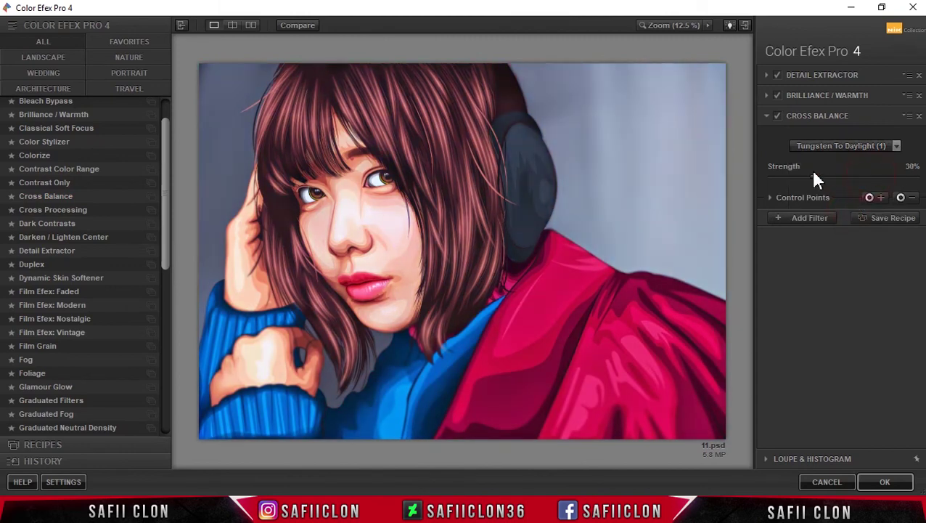
pyautogui.moveTo(871, 176)
pyautogui.mouseDown()
pyautogui.moveTo(893, 182)
pyautogui.moveTo(784, 181)
pyautogui.moveTo(802, 177)
pyautogui.mouseUp()
pyautogui.click(919, 117)
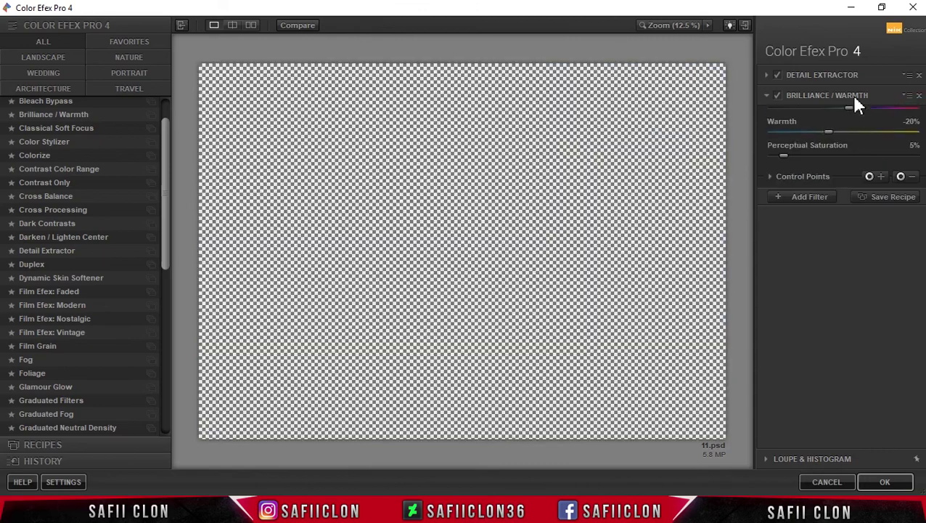
# - Add Cross Balance with Tungsten To Daylight (1) at about 23% strength, plus a fourth filter slot
pyautogui.click(809, 220)
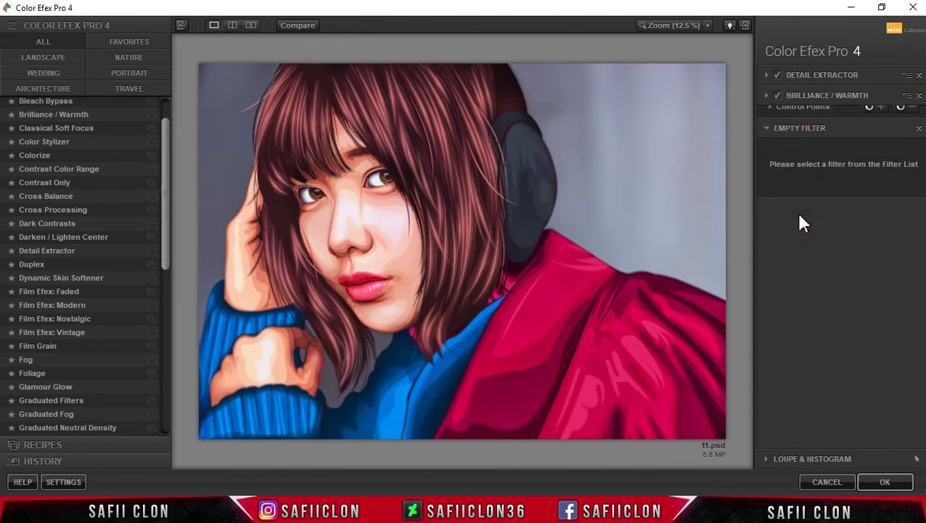
pyautogui.click(53, 199)
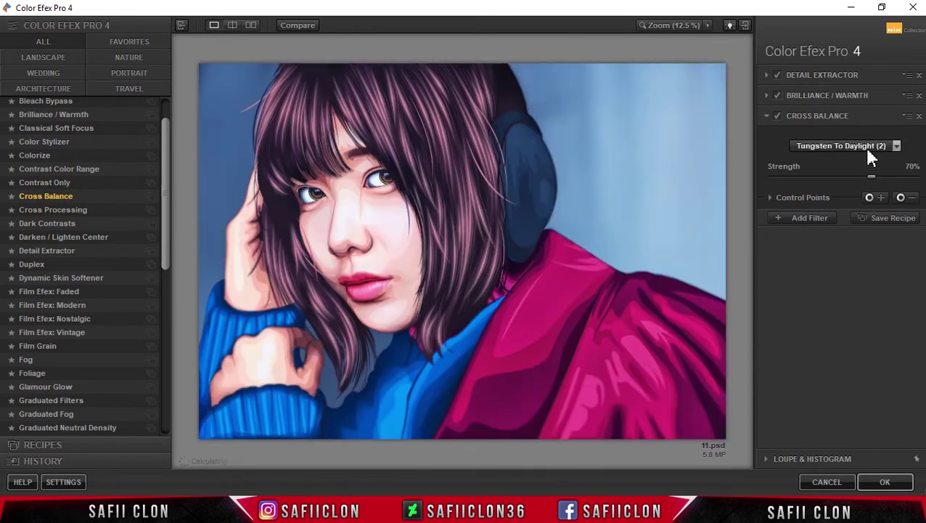
pyautogui.click(864, 146)
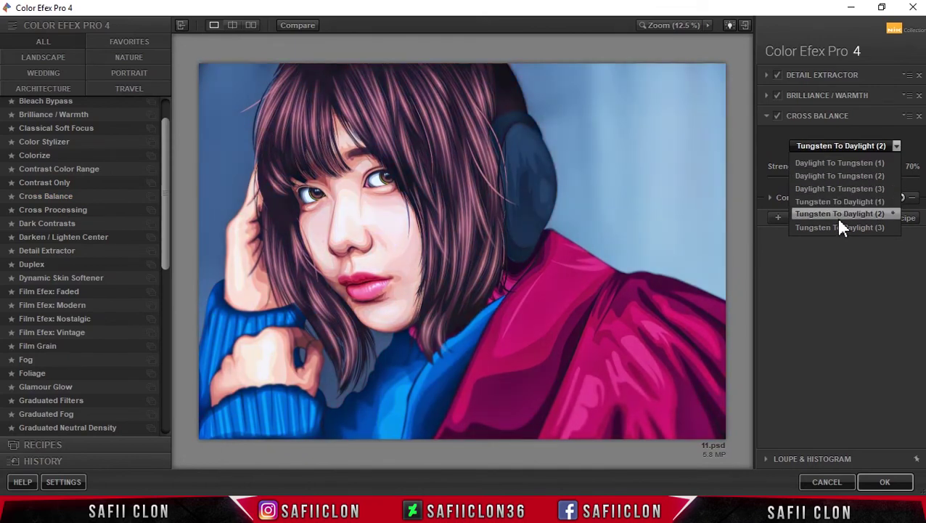
pyautogui.click(834, 201)
pyautogui.moveTo(870, 177); pyautogui.dragTo(802, 190)
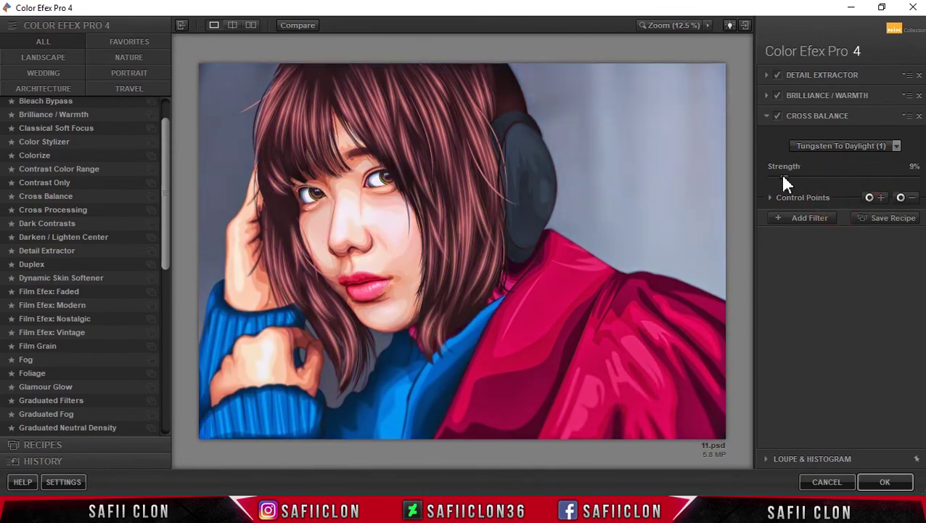
pyautogui.click(810, 217)
pyautogui.moveTo(163, 210); pyautogui.dragTo(169, 299)
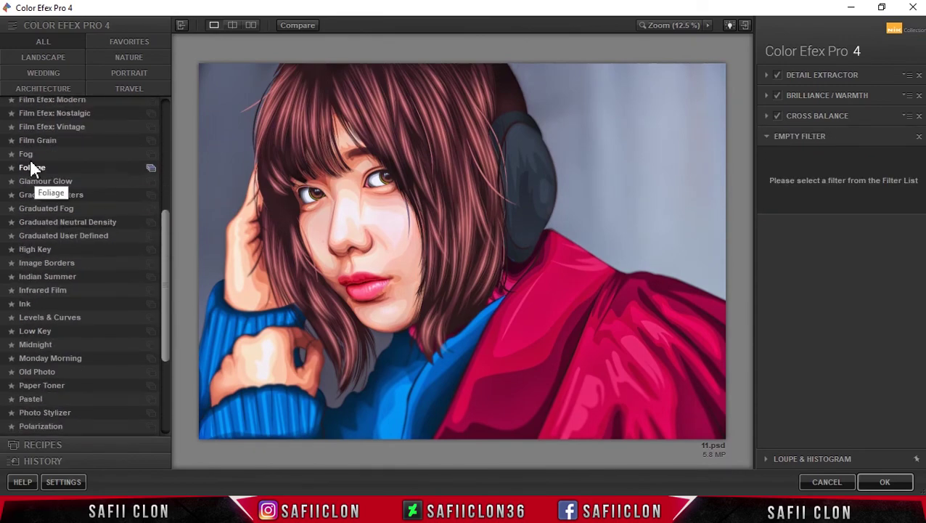
# - Add Film Grain at 376 grain per pixel, soft grain, 34% film contrast, and apply to Layer 3
pyautogui.click(43, 141)
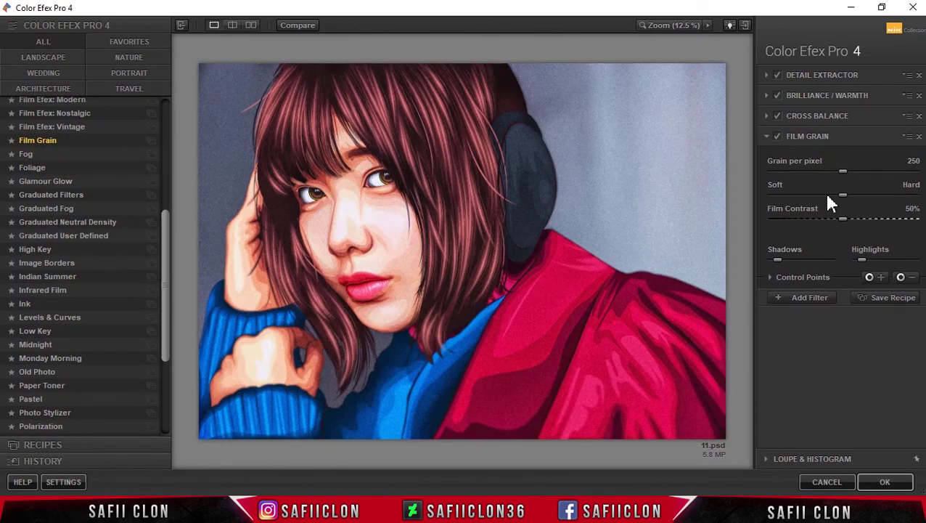
pyautogui.moveTo(842, 172); pyautogui.dragTo(875, 172)
pyautogui.moveTo(847, 218)
pyautogui.mouseDown()
pyautogui.moveTo(819, 219)
pyautogui.moveTo(860, 233)
pyautogui.moveTo(810, 232)
pyautogui.moveTo(885, 236)
pyautogui.moveTo(831, 233)
pyautogui.moveTo(814, 218)
pyautogui.mouseUp()
pyautogui.moveTo(820, 220); pyautogui.dragTo(821, 219)
pyautogui.click(887, 485)
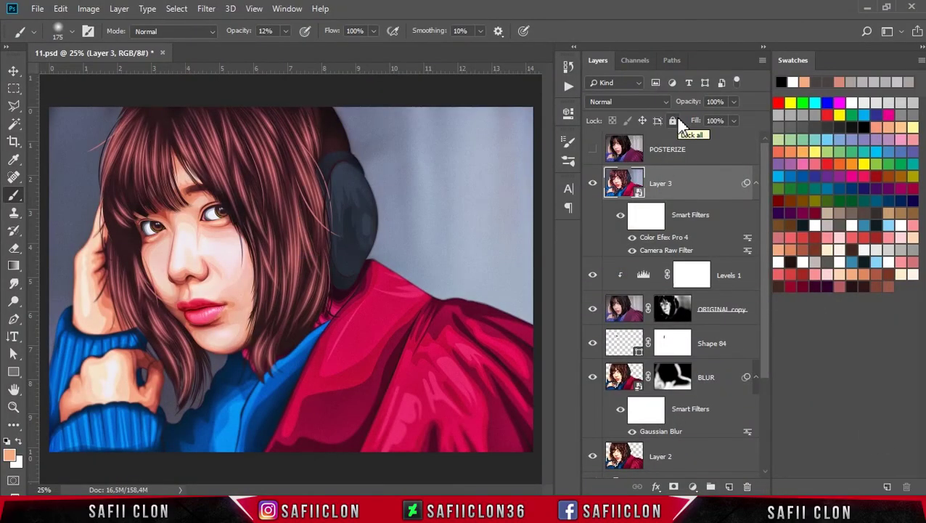
# - Toggle Layer 3's visibility to compare before and after, then zoom into the face and back out
pyautogui.click(593, 184)
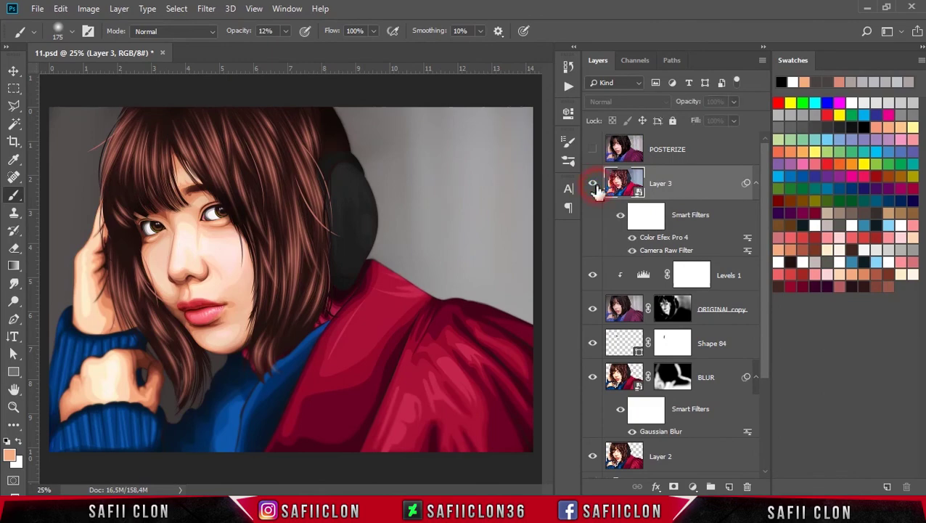
pyautogui.click(593, 185)
pyautogui.click(593, 185)
pyautogui.click(593, 185)
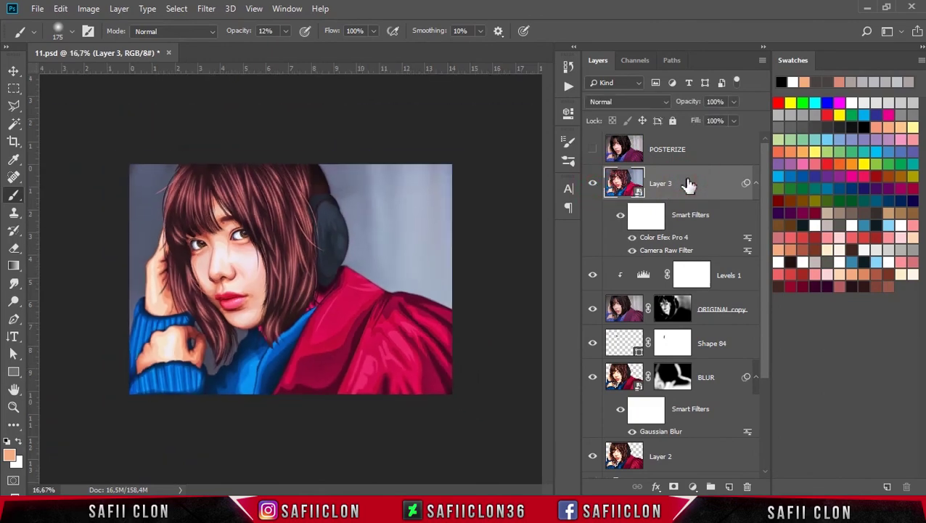
pyautogui.hotkey('ctrl', '+')
pyautogui.hotkey('ctrl', '+')
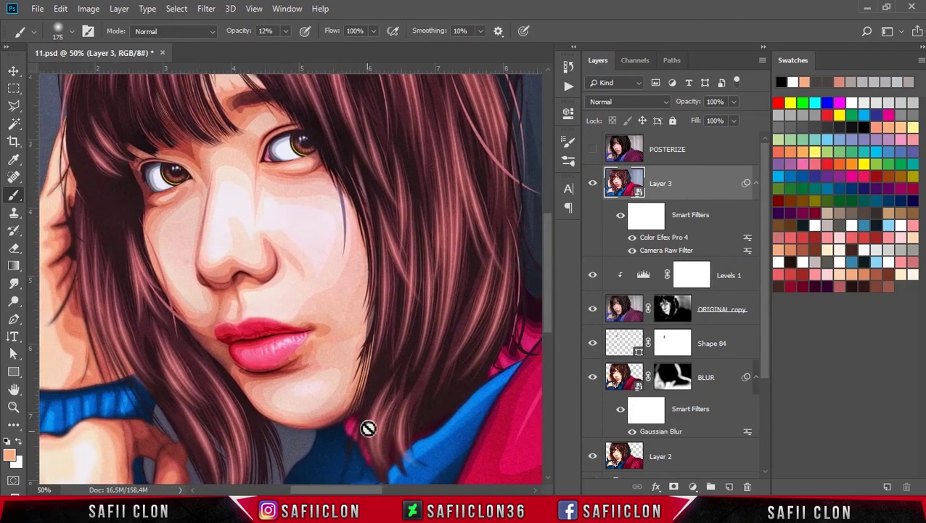
pyautogui.hotkey('ctrl', '-')
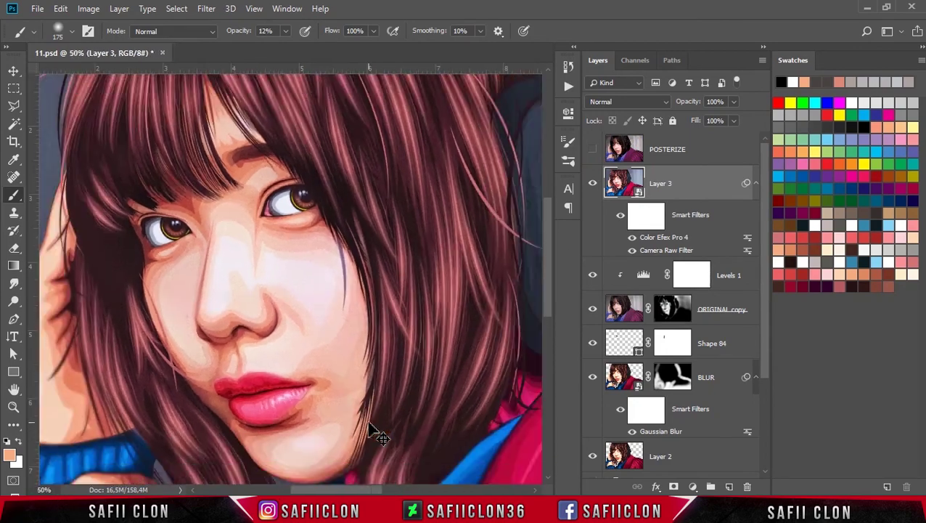
pyautogui.hotkey('ctrl', '-')
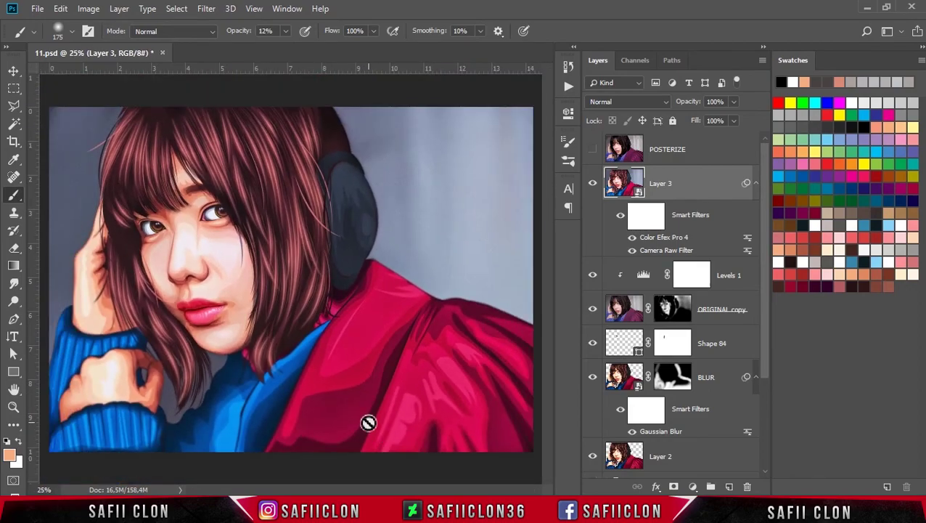